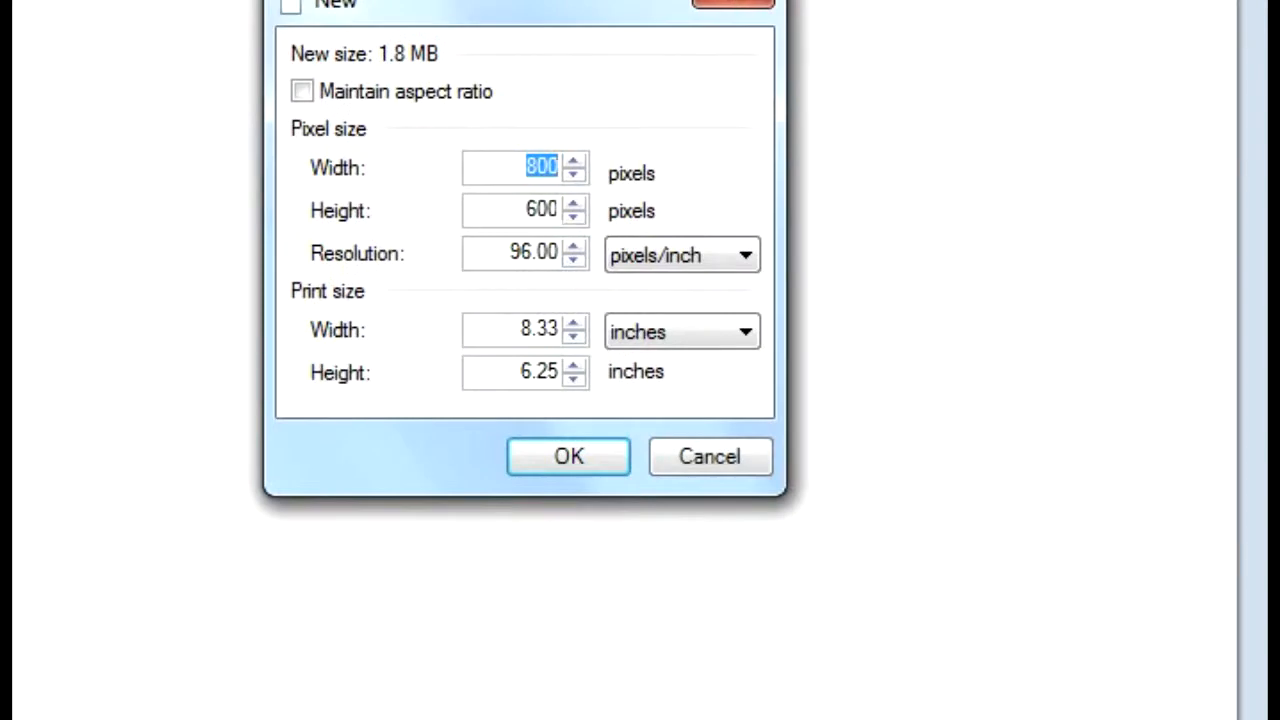
Create a new 1920 × 1080 pixel image and clear its white background to transparent.
{"action": "type", "text": "1920"}
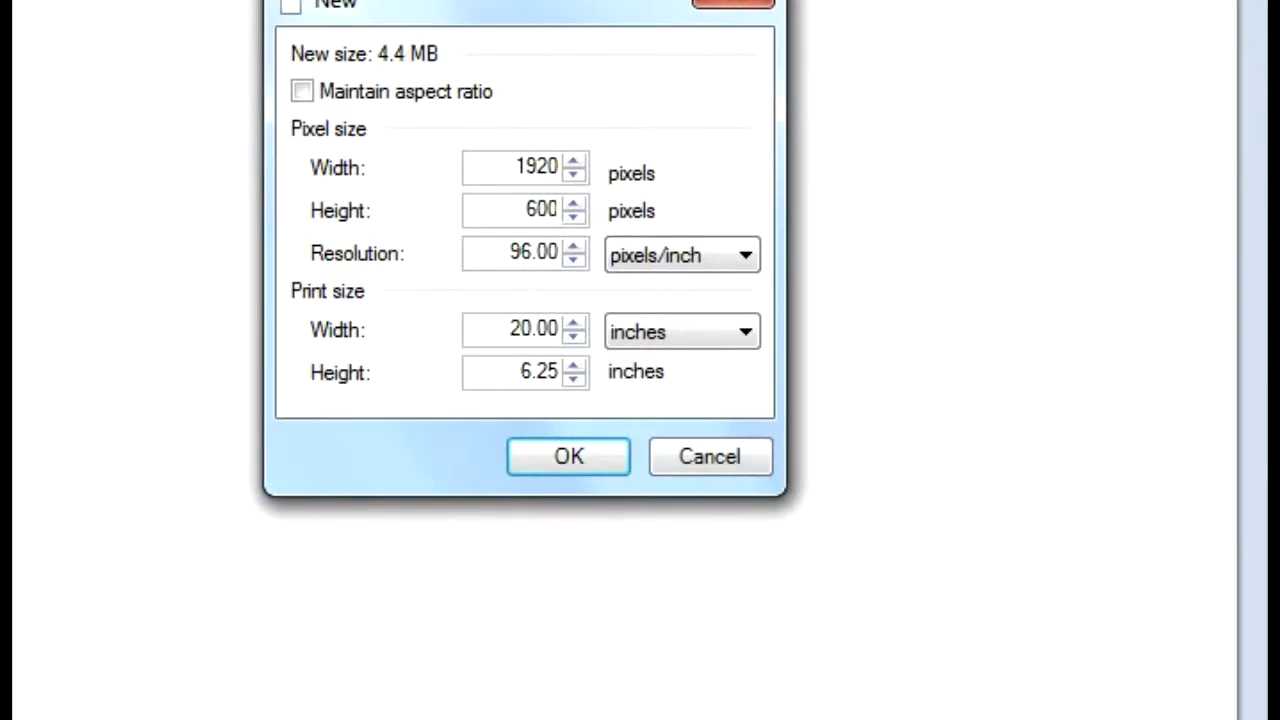
{"action": "key", "text": "Tab"}
{"action": "type", "text": "1080"}
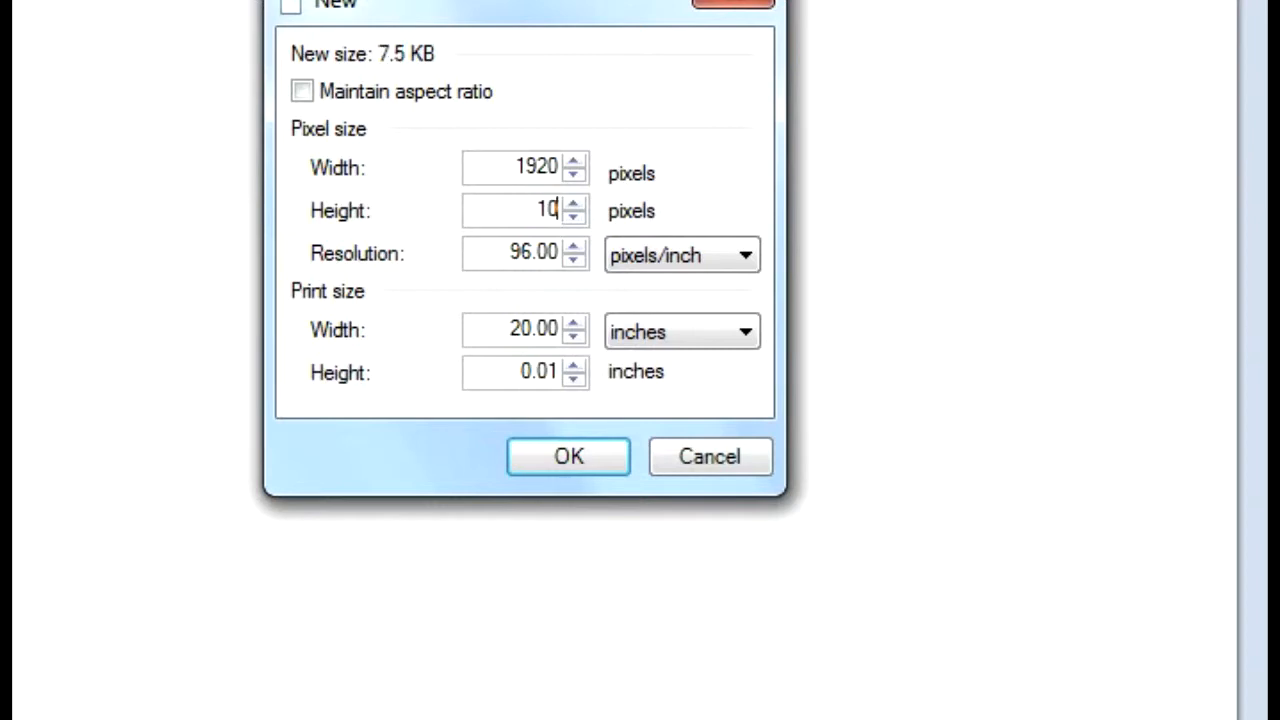
{"action": "left_click", "coordinate": [601, 465]}
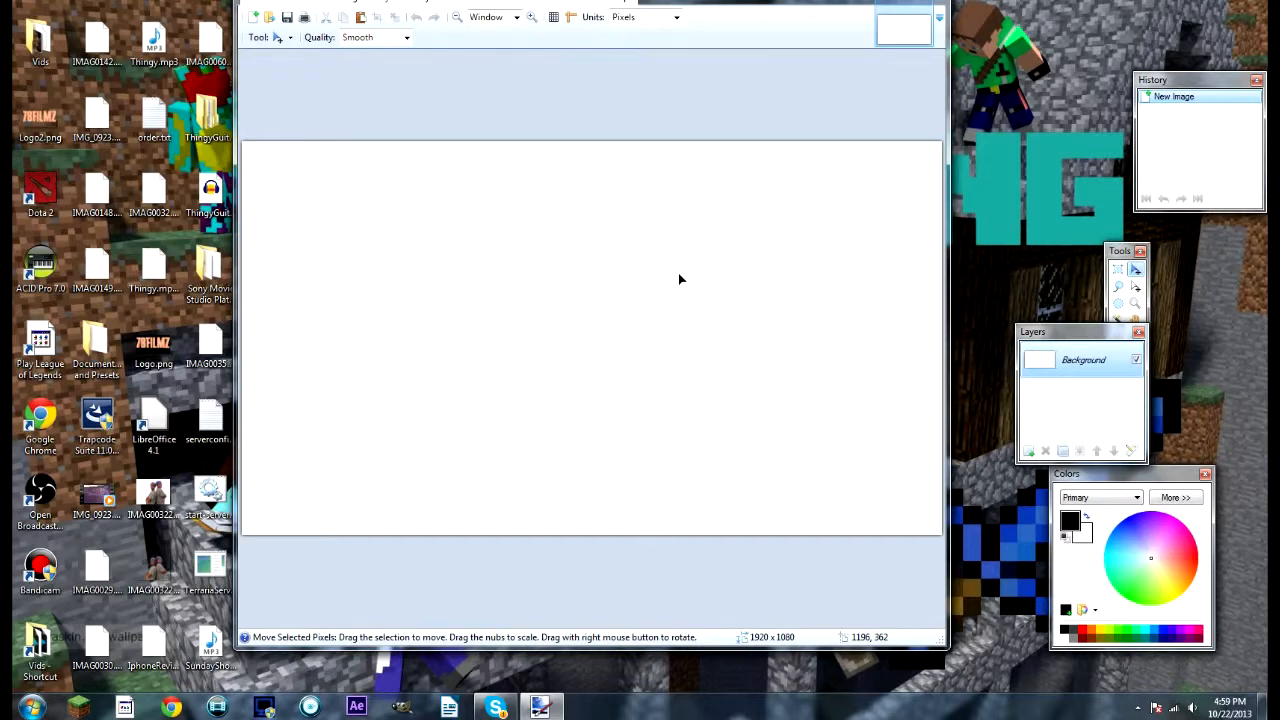
{"action": "key", "text": "ctrl+a"}
{"action": "key", "text": "ctrl+x"}
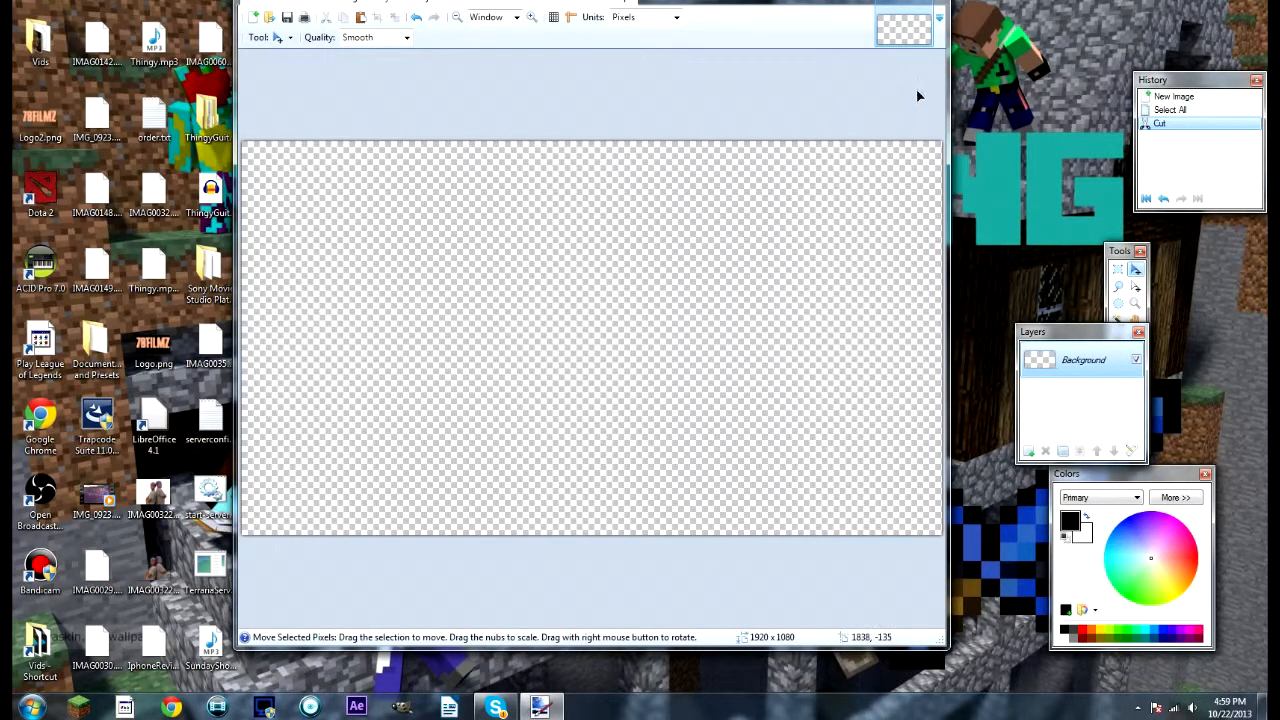
Set up the Rounded Rectangle tool with a brush width of 80 and a light pink primary colour.
{"action": "mouse_move", "coordinate": [1132, 284]}
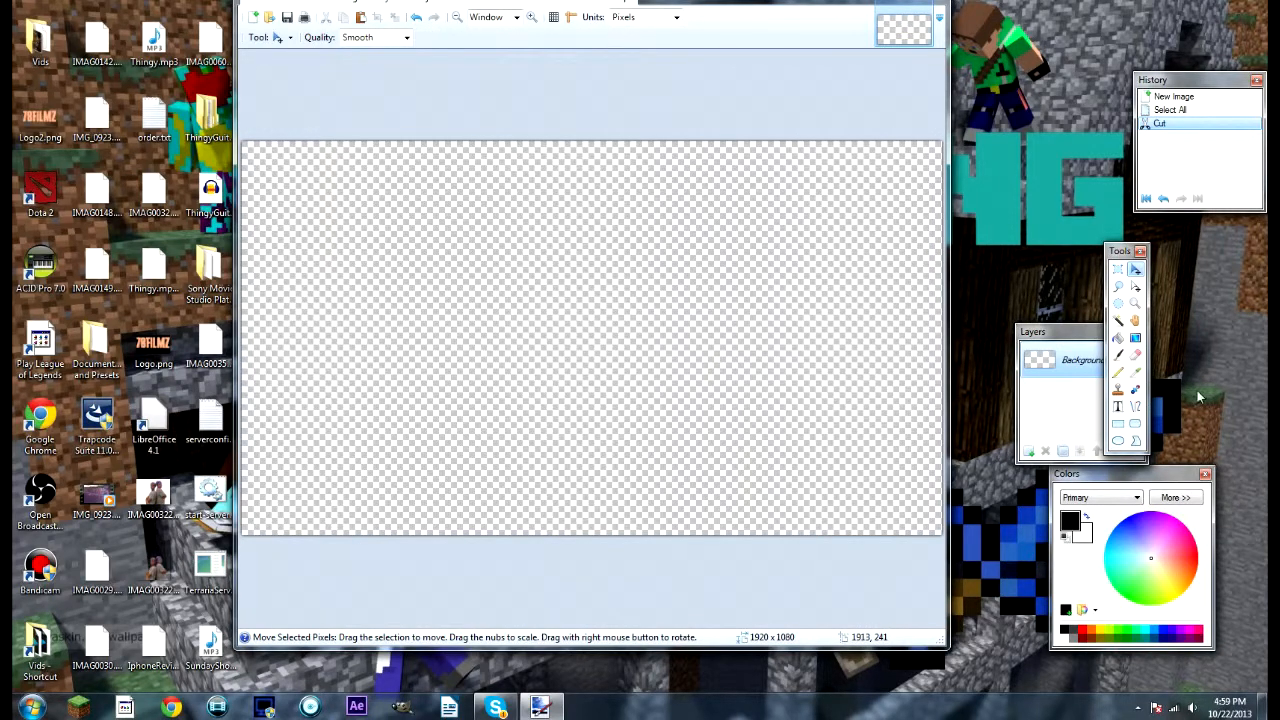
{"action": "left_click", "coordinate": [1137, 430]}
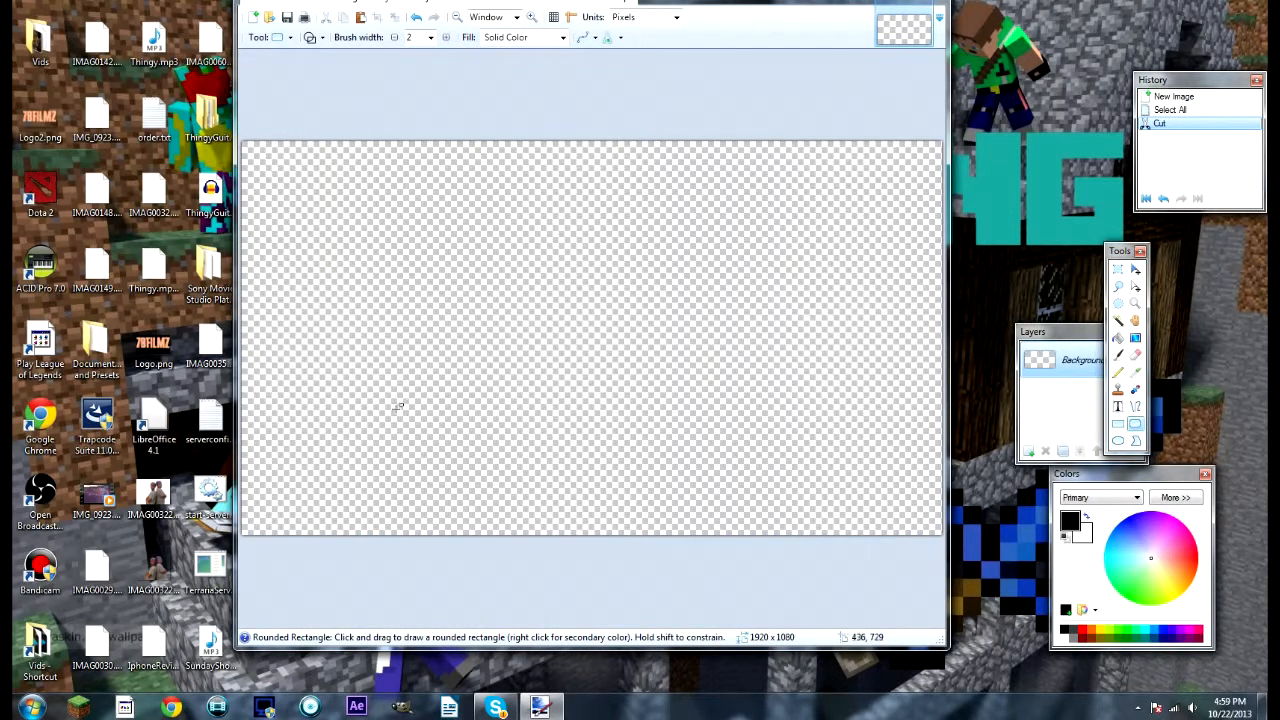
{"action": "left_click", "coordinate": [430, 37]}
{"action": "left_click", "coordinate": [424, 345]}
{"action": "mouse_move", "coordinate": [1160, 561]}
{"action": "left_mouse_down"}
{"action": "mouse_move", "coordinate": [1168, 548]}
{"action": "mouse_move", "coordinate": [1178, 572]}
{"action": "mouse_move", "coordinate": [1164, 560]}
{"action": "left_mouse_up"}
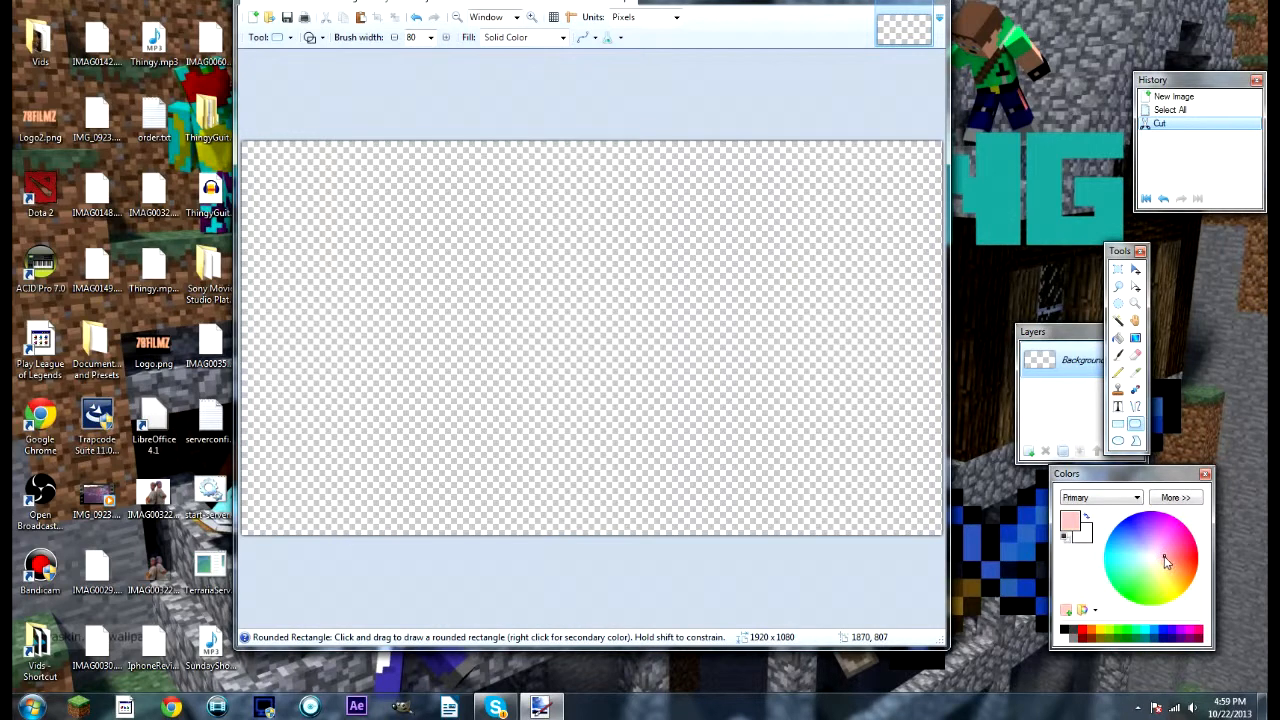
{"action": "left_click_drag", "start_coordinate": [383, 428], "coordinate": [810, 451]}
{"action": "key", "text": "ctrl+z"}
{"action": "left_click_drag", "start_coordinate": [341, 449], "coordinate": [837, 463]}
{"action": "key", "text": "ctrl+z"}
Draw a long, thin pink rounded rectangle, about 1346 × 40 pixels, across the lower part of the canvas.
{"action": "left_click_drag", "start_coordinate": [350, 408], "coordinate": [838, 423]}
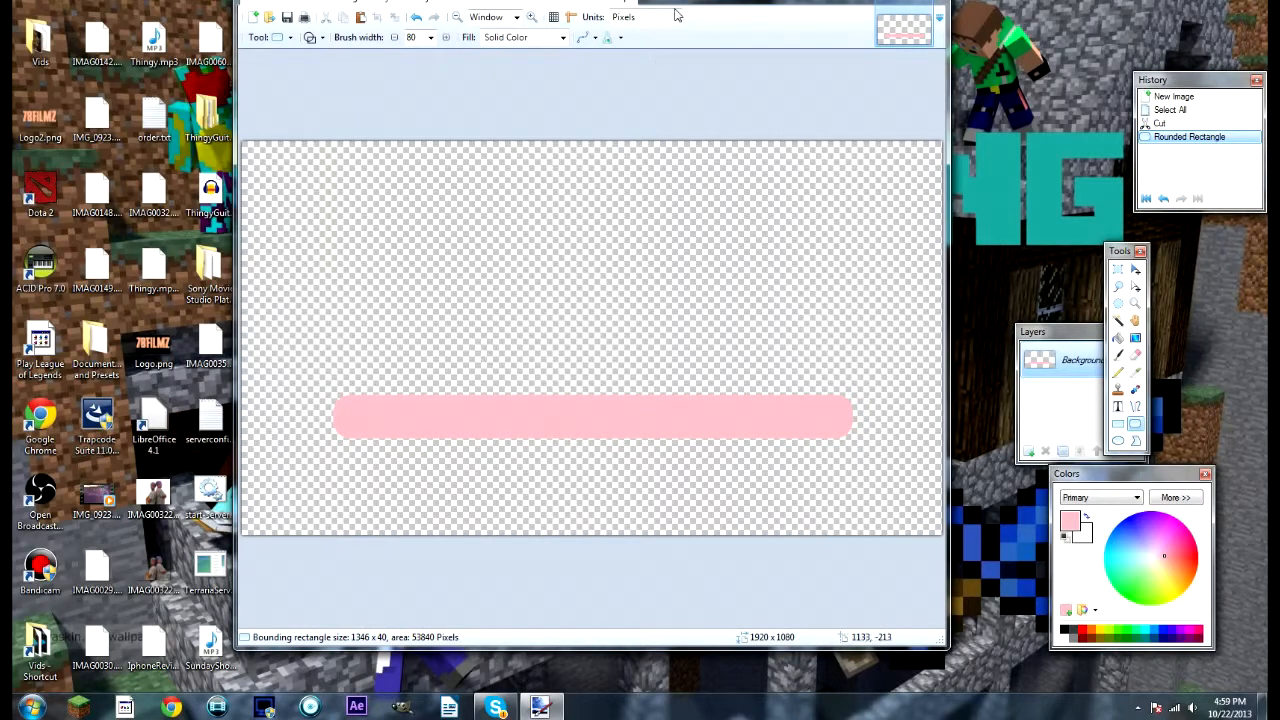
{"action": "mouse_move", "coordinate": [697, 2]}
{"action": "left_mouse_down"}
{"action": "mouse_move", "coordinate": [975, 5]}
{"action": "mouse_move", "coordinate": [645, 3]}
{"action": "mouse_move", "coordinate": [645, 77]}
{"action": "mouse_move", "coordinate": [463, 57]}
{"action": "mouse_move", "coordinate": [1205, 35]}
{"action": "mouse_move", "coordinate": [784, 33]}
{"action": "mouse_move", "coordinate": [877, 31]}
{"action": "mouse_move", "coordinate": [830, 25]}
{"action": "mouse_move", "coordinate": [987, 405]}
{"action": "mouse_move", "coordinate": [1241, 145]}
{"action": "mouse_move", "coordinate": [1138, 30]}
{"action": "mouse_move", "coordinate": [972, 35]}
{"action": "left_mouse_up"}
Switch to Chrome and search Google Images for "Textures".
{"action": "left_click", "coordinate": [171, 707]}
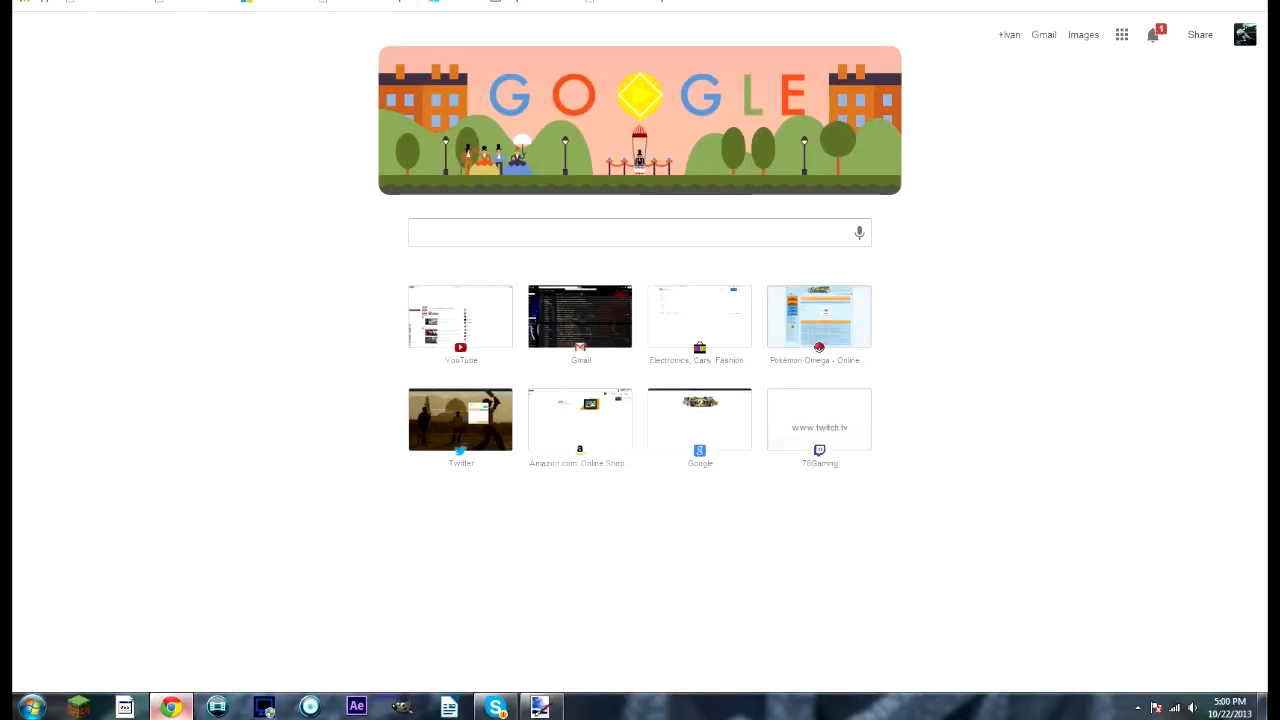
{"action": "type", "text": "Textures"}
{"action": "key", "text": "Return"}
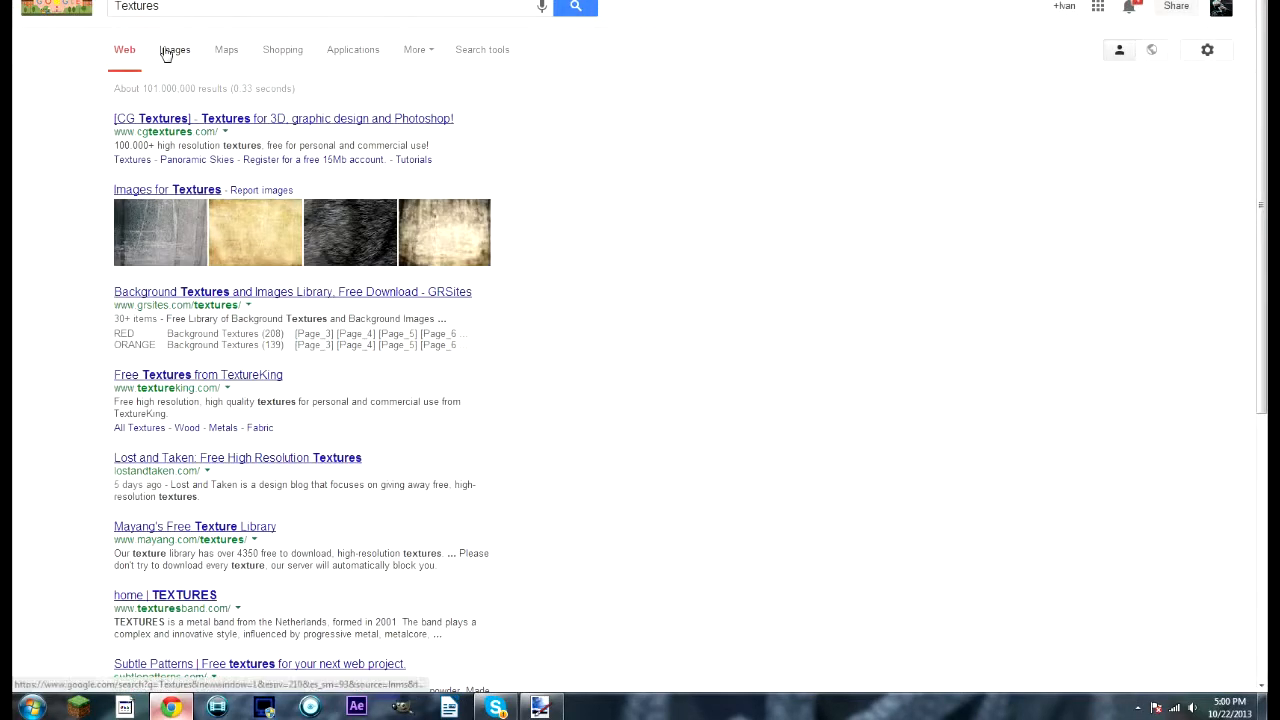
{"action": "left_click", "coordinate": [172, 51]}
Browse the image results and pick a stained, yellowish grunge texture.
{"action": "scroll", "coordinate": [734, 408], "scroll_direction": "down", "scroll_amount": 3}
{"action": "scroll", "coordinate": [783, 397], "scroll_direction": "down", "scroll_amount": 1}
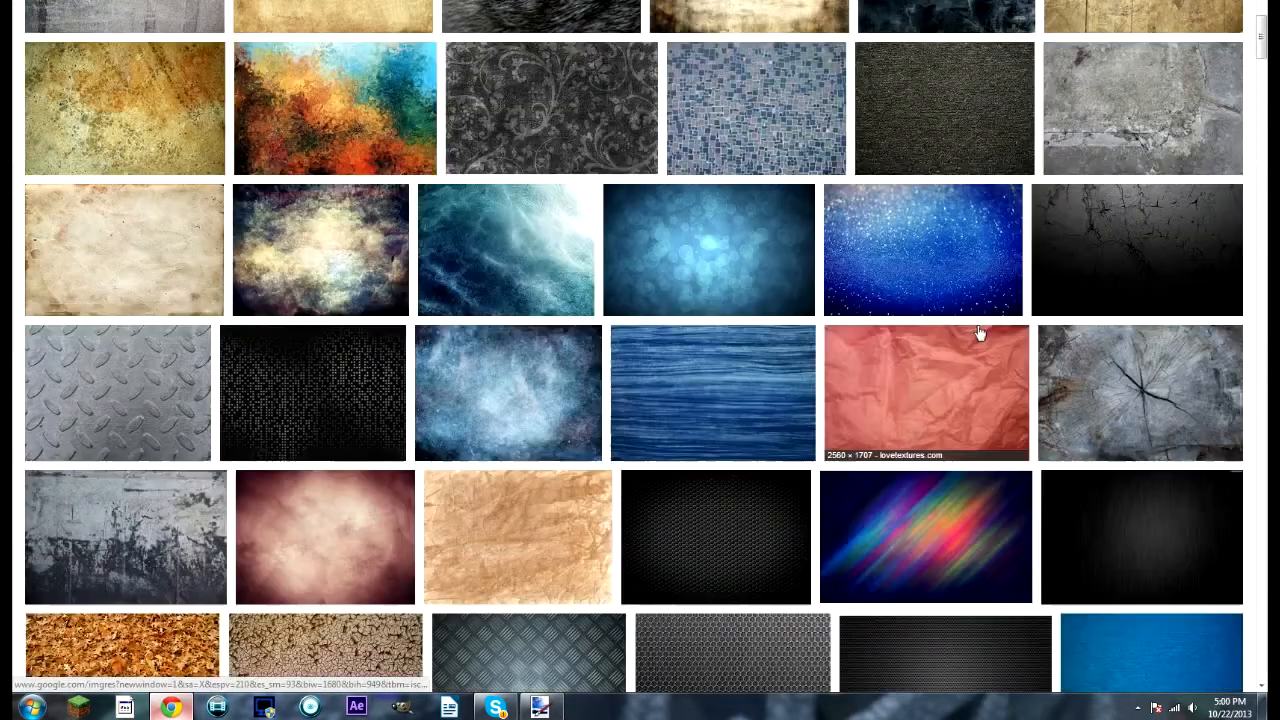
{"action": "scroll", "coordinate": [880, 363], "scroll_direction": "down", "scroll_amount": 2}
{"action": "scroll", "coordinate": [548, 210], "scroll_direction": "down", "scroll_amount": 2}
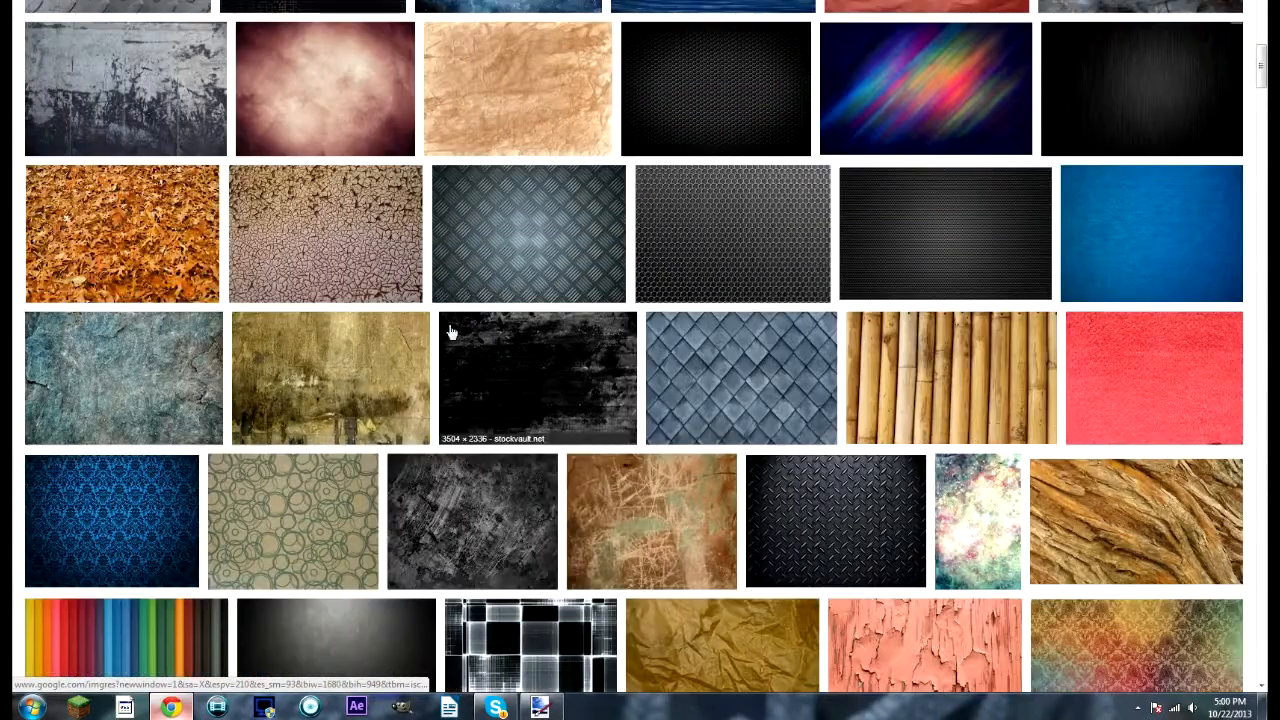
{"action": "left_click", "coordinate": [371, 366]}
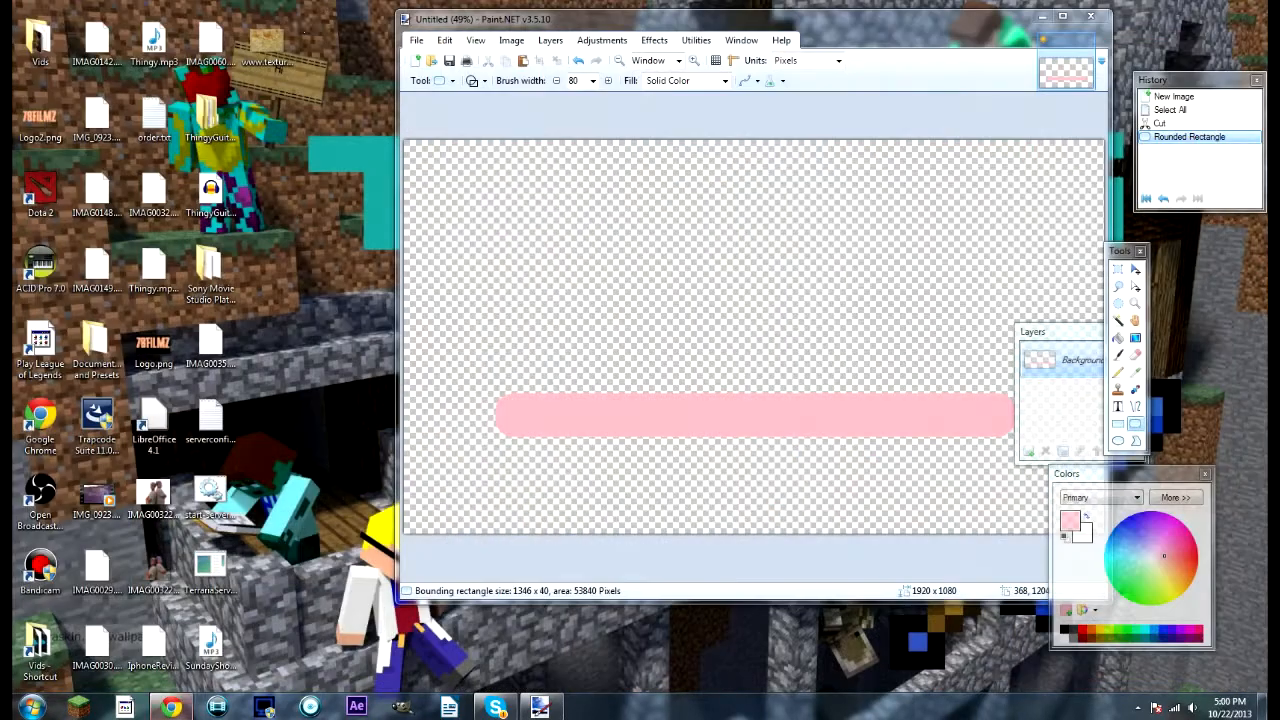
Add the texture image file from the desktop to the Paint.NET image as a new layer.
{"action": "left_click", "coordinate": [286, 46]}
{"action": "mouse_move", "coordinate": [281, 38]}
{"action": "left_mouse_down"}
{"action": "mouse_move", "coordinate": [286, 66]}
{"action": "mouse_move", "coordinate": [638, 341]}
{"action": "left_mouse_up"}
{"action": "left_click_drag", "start_coordinate": [708, 382], "coordinate": [773, 392]}
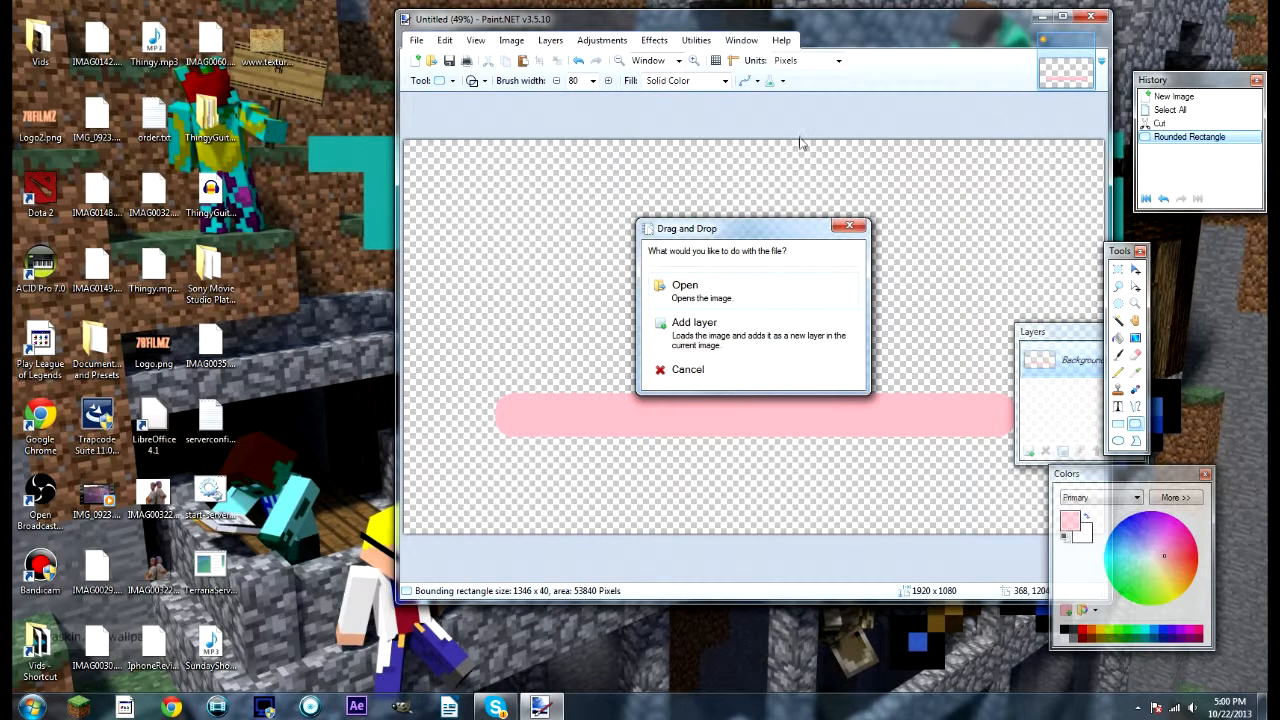
{"action": "left_click", "coordinate": [770, 336]}
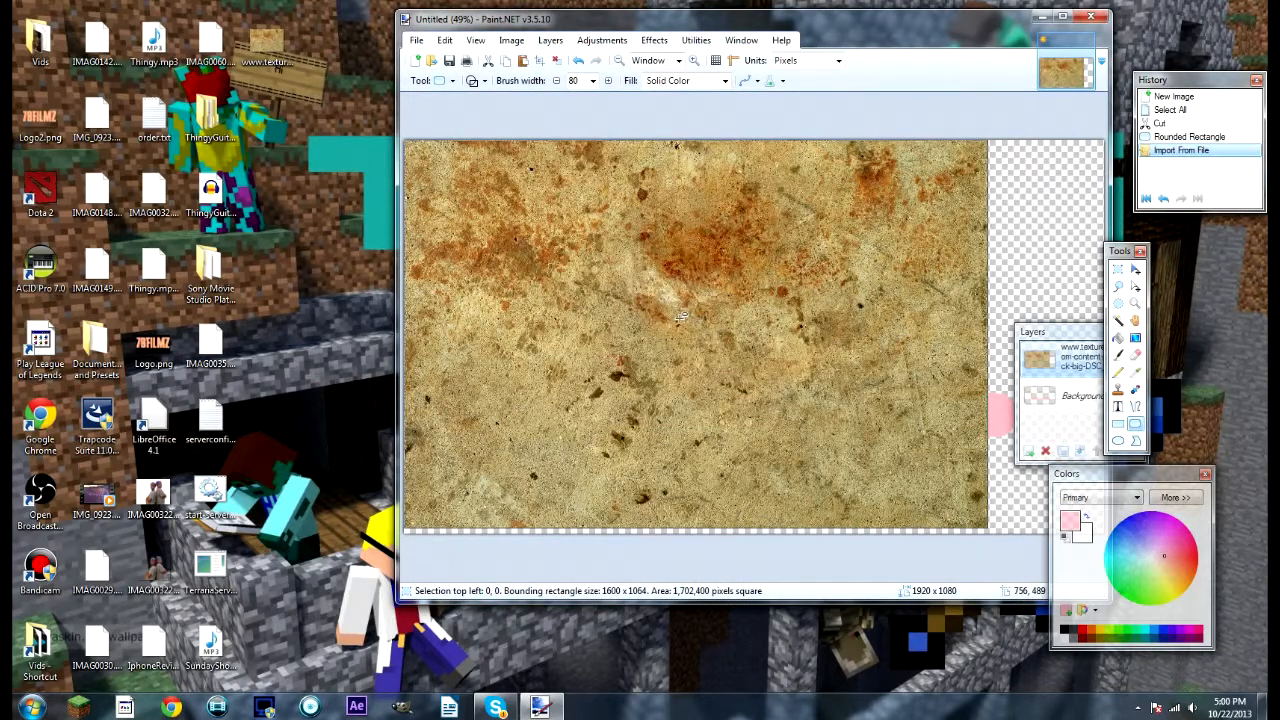
Move the texture so its top left corner is at about 172, 11 and it covers the whole pink bar.
{"action": "left_click", "coordinate": [1135, 271]}
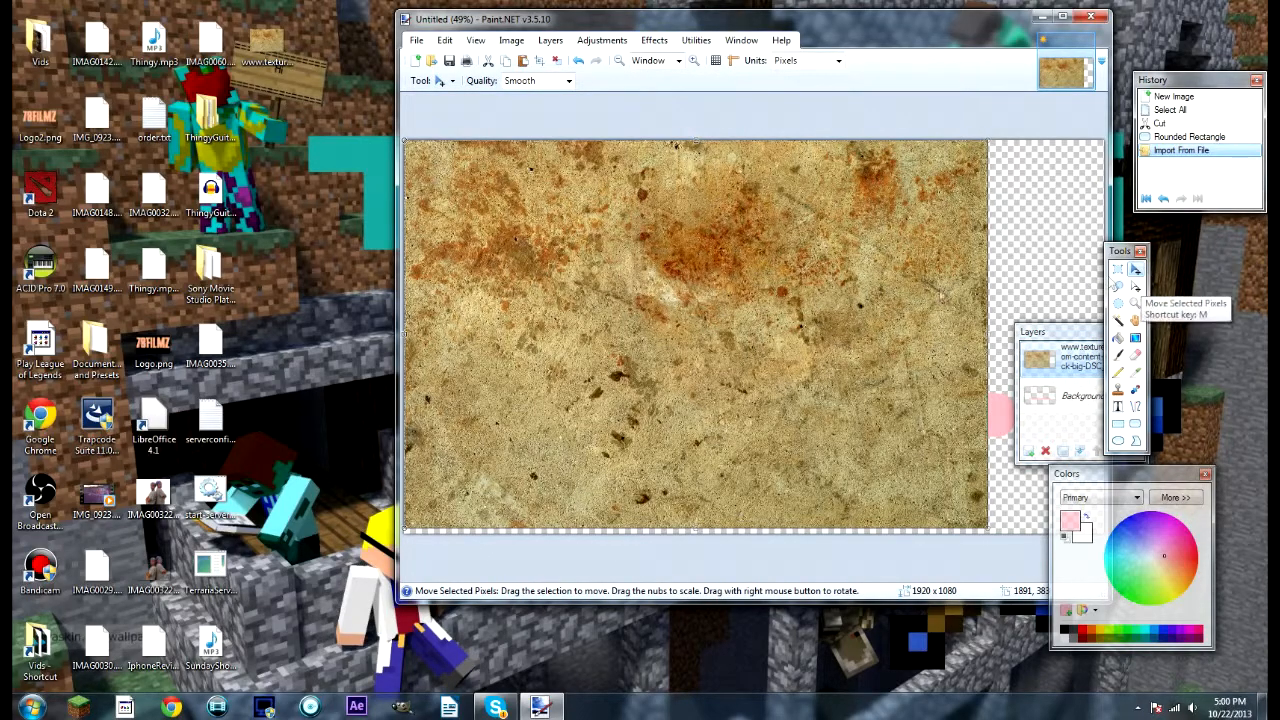
{"action": "left_click_drag", "start_coordinate": [820, 311], "coordinate": [882, 311]}
{"action": "left_click_drag", "start_coordinate": [900, 42], "coordinate": [762, 13]}
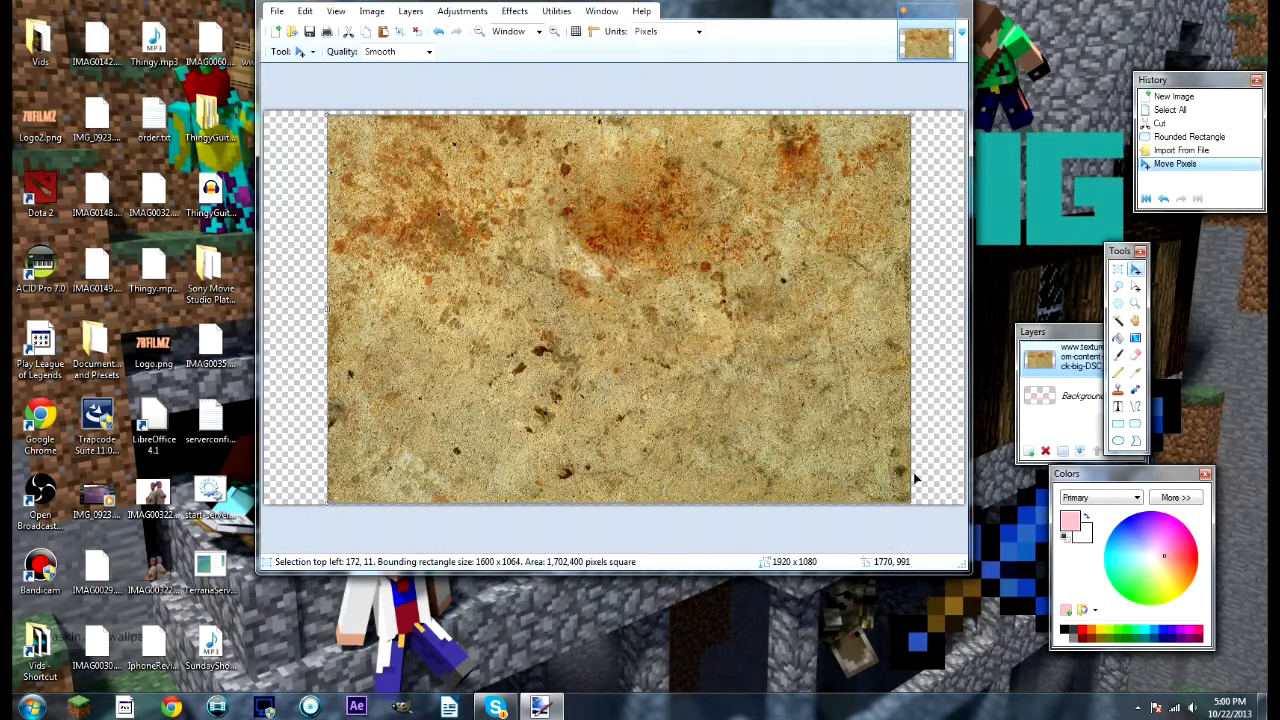
{"action": "left_click_drag", "start_coordinate": [1070, 331], "coordinate": [968, 279]}
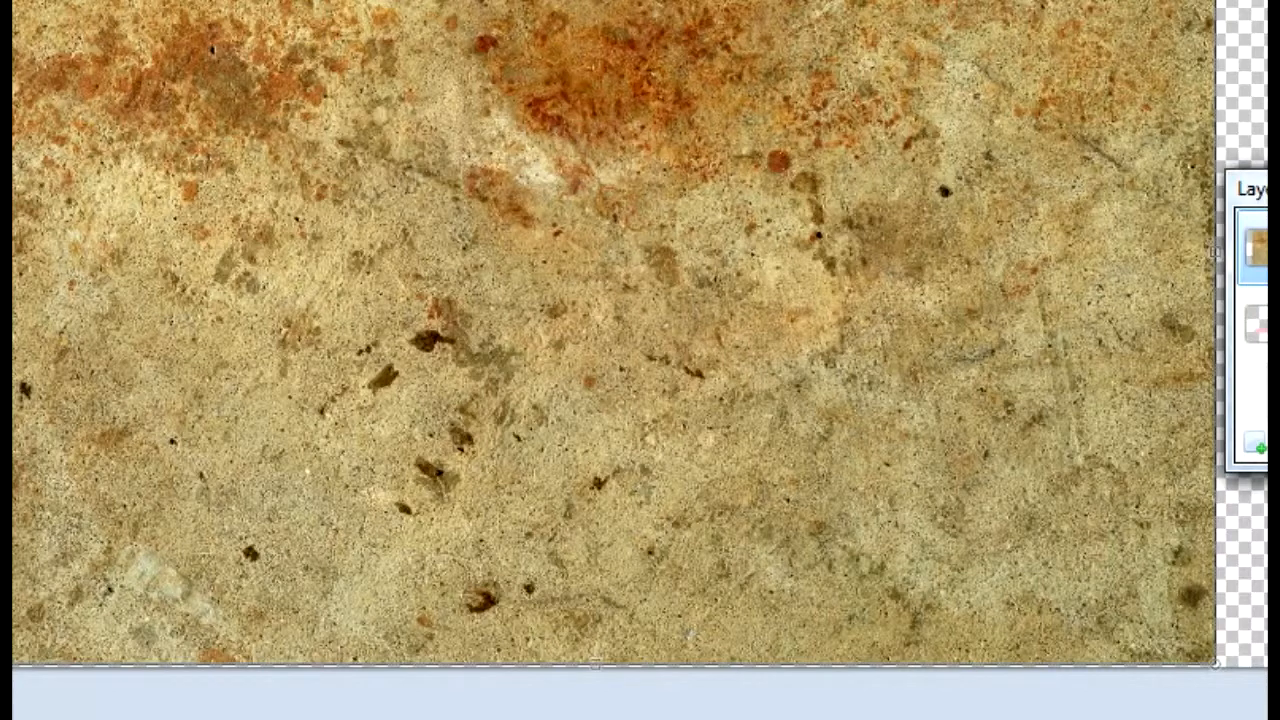
Try the Color Burn and Difference blend modes on the texture layer, and apply Negation.
{"action": "key", "text": "F4"}
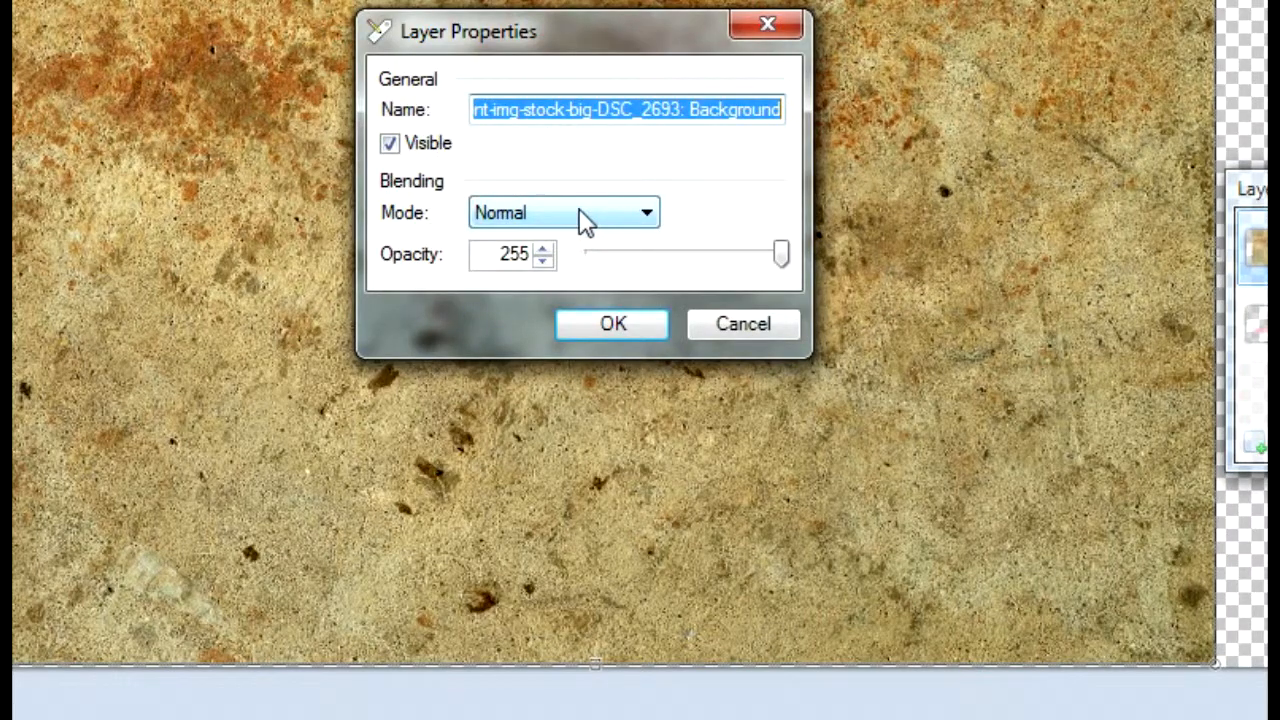
{"action": "left_click", "coordinate": [585, 218]}
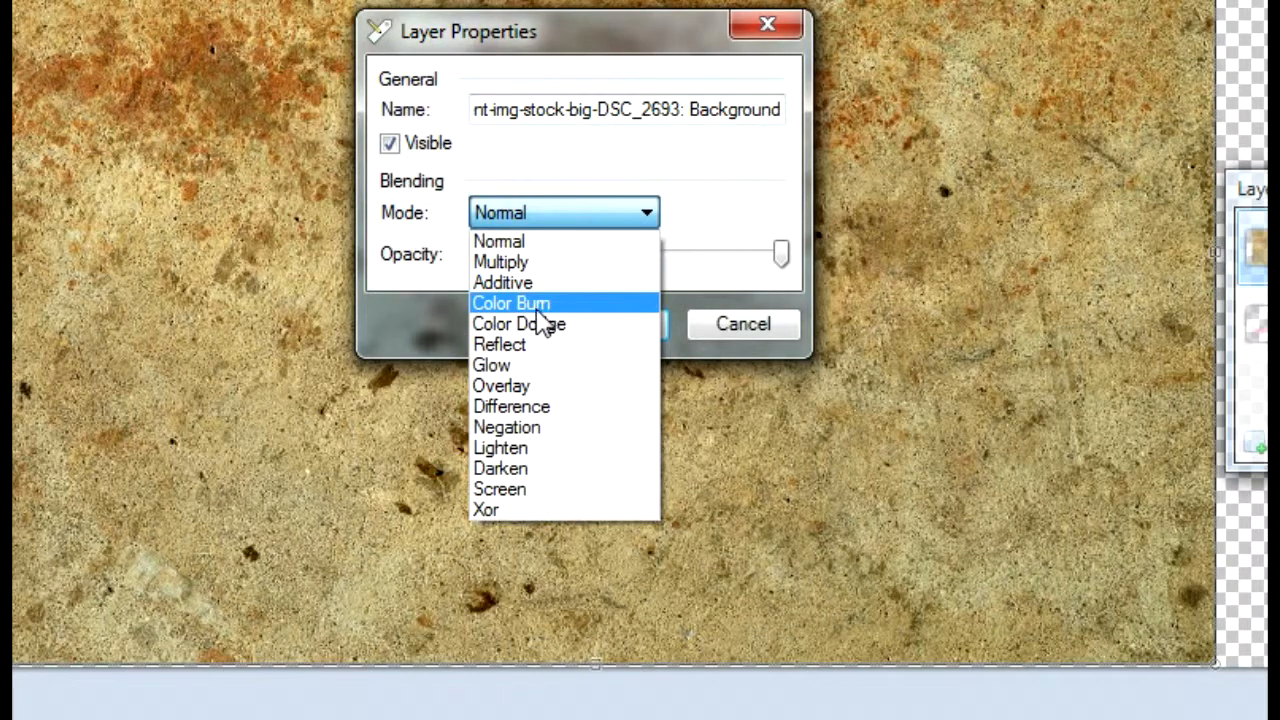
{"action": "left_click", "coordinate": [537, 309]}
{"action": "left_click_drag", "start_coordinate": [574, 60], "coordinate": [664, 66]}
{"action": "left_click", "coordinate": [662, 222]}
{"action": "left_click", "coordinate": [660, 414]}
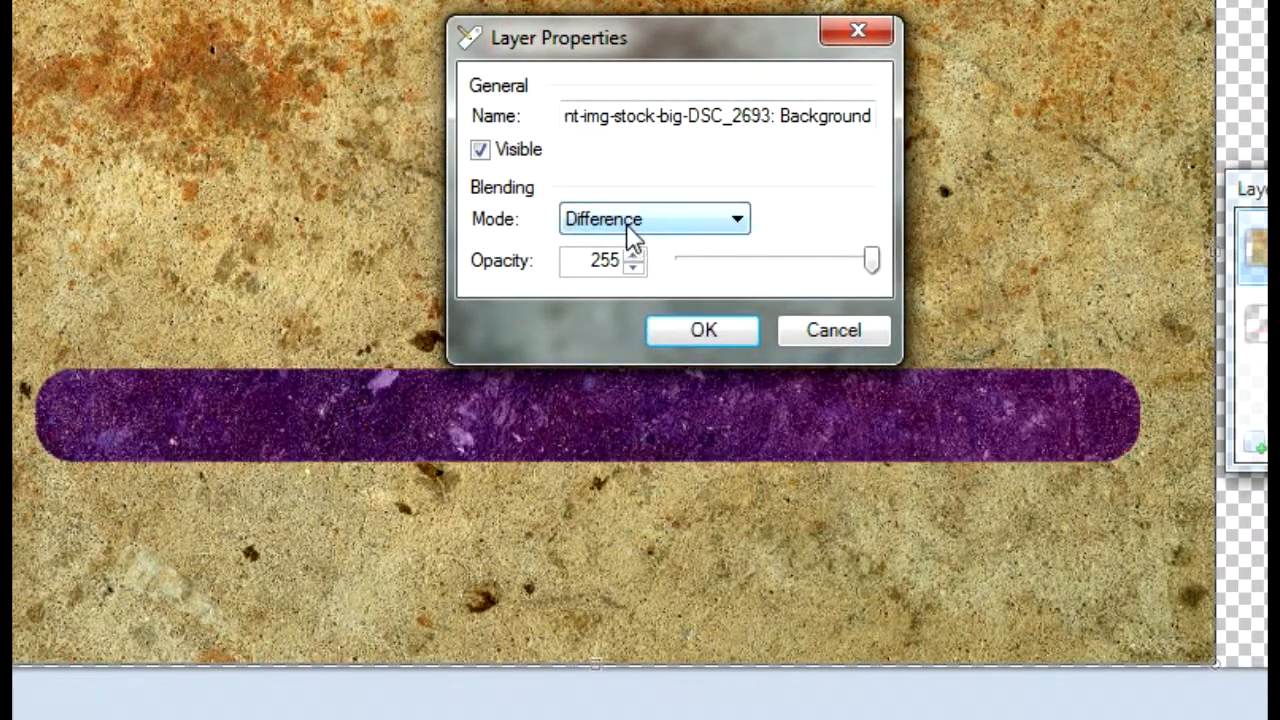
{"action": "left_click", "coordinate": [630, 228]}
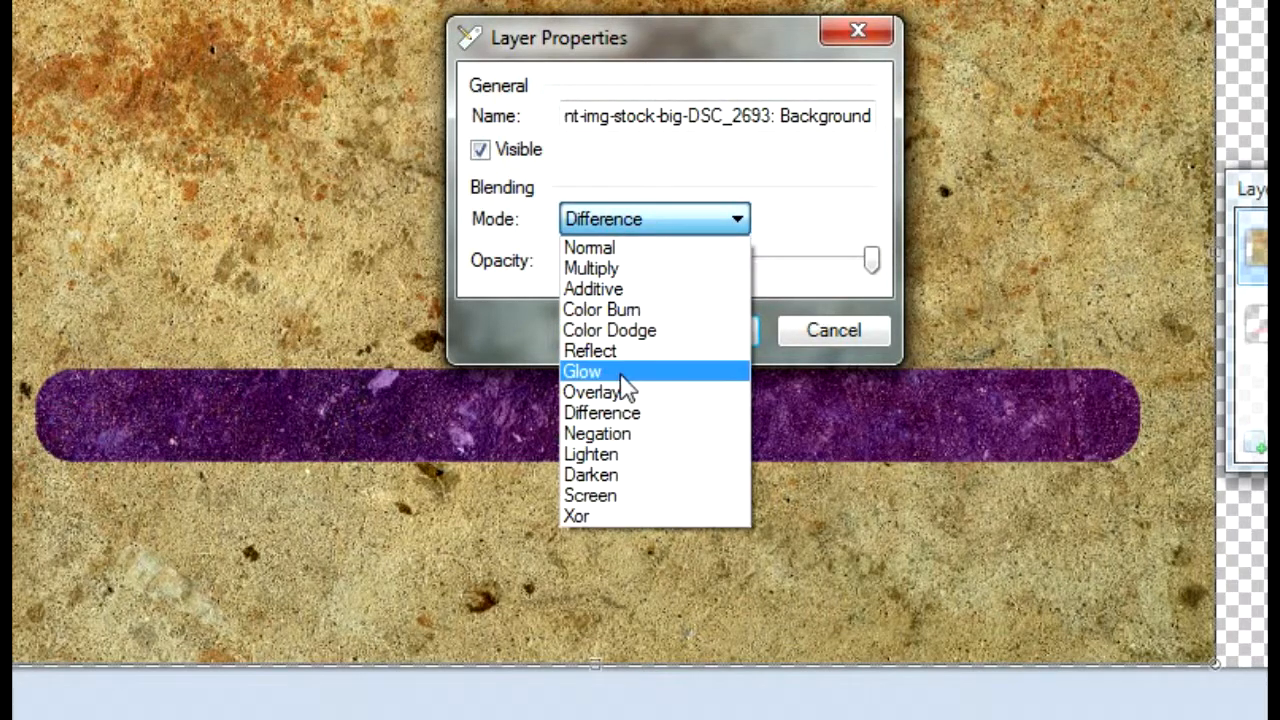
{"action": "left_click", "coordinate": [615, 438]}
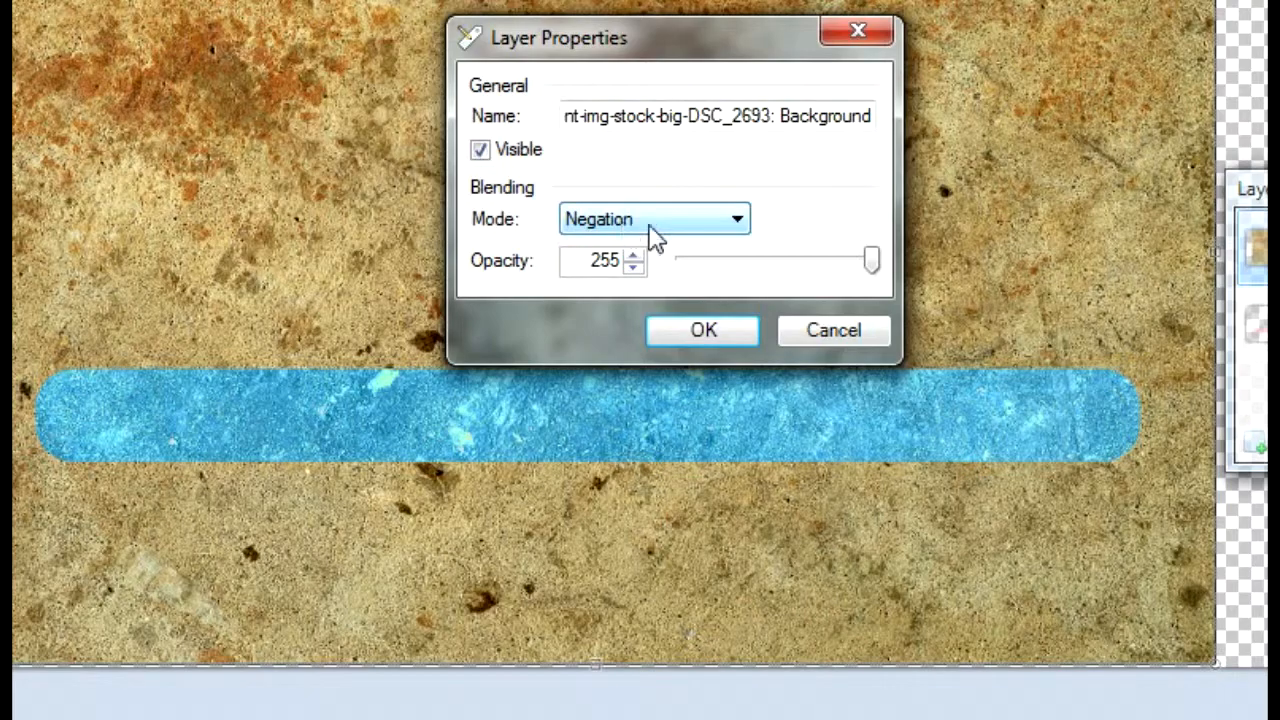
{"action": "left_click", "coordinate": [714, 335]}
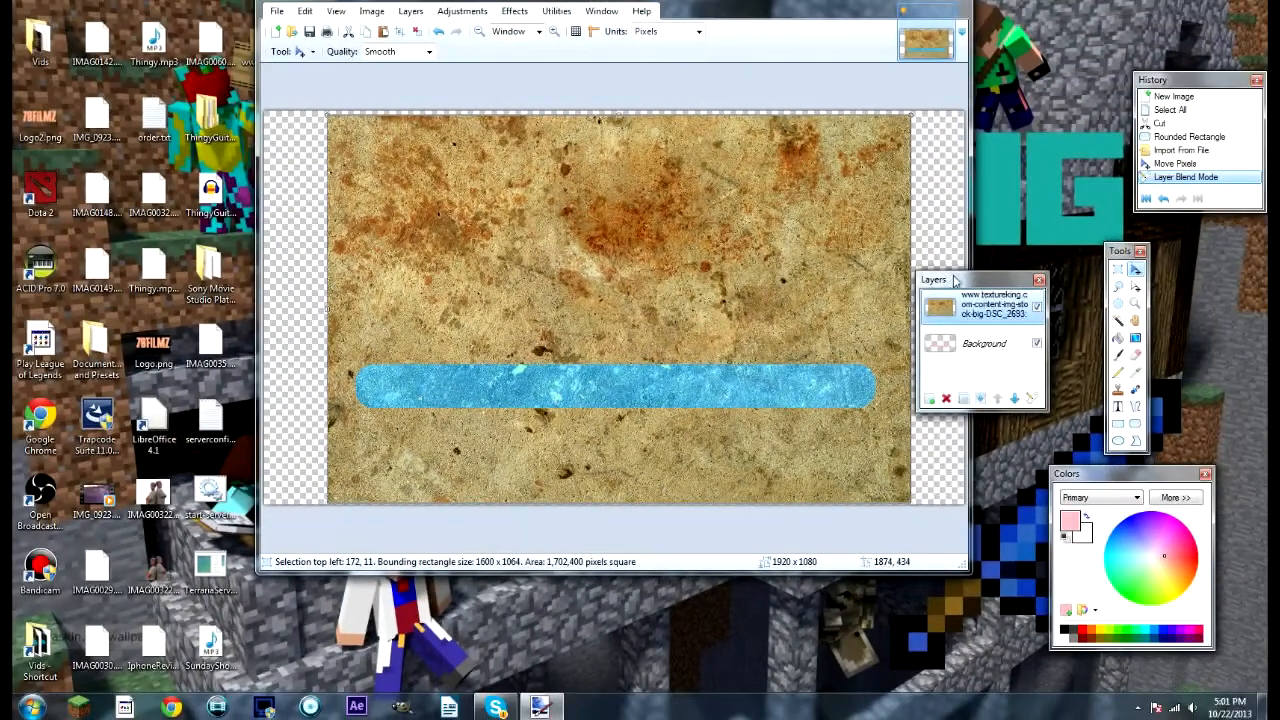
Select the empty area surrounding the bar on the Background layer with the Magic Wand at 50% tolerance.
{"action": "left_click_drag", "start_coordinate": [955, 280], "coordinate": [994, 272]}
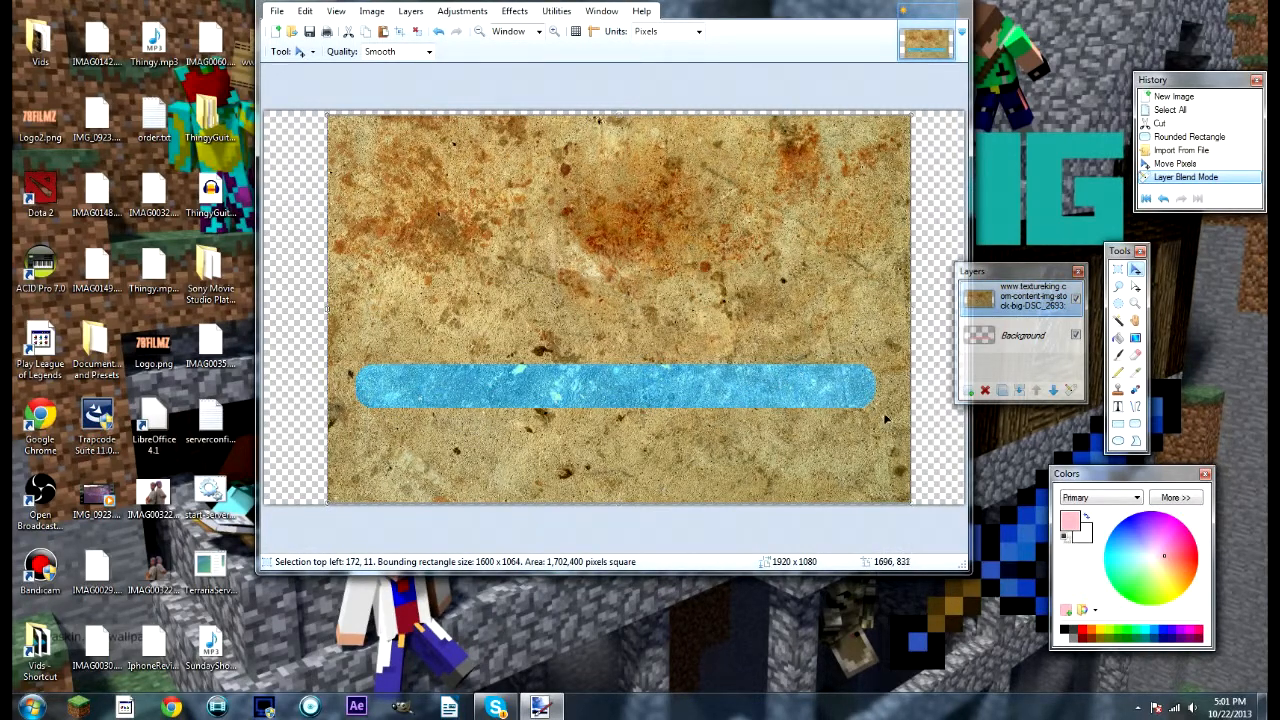
{"action": "left_click", "coordinate": [1008, 337]}
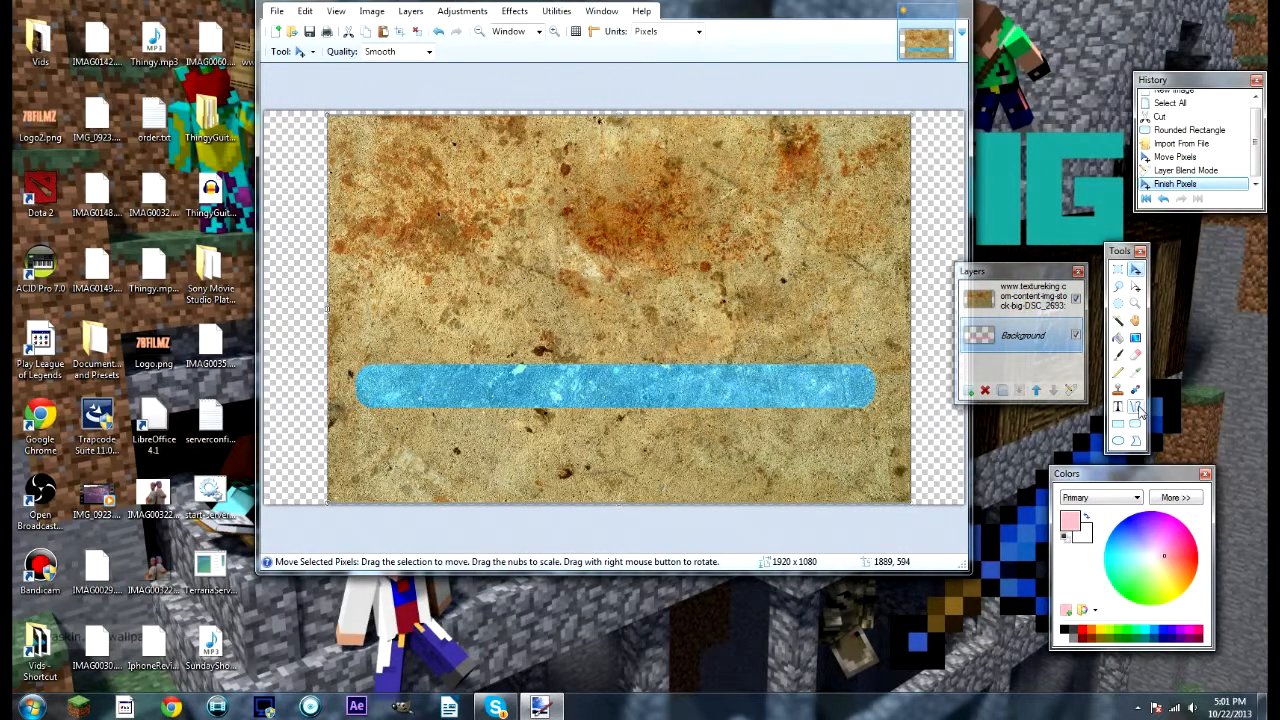
{"action": "left_click", "coordinate": [1118, 321]}
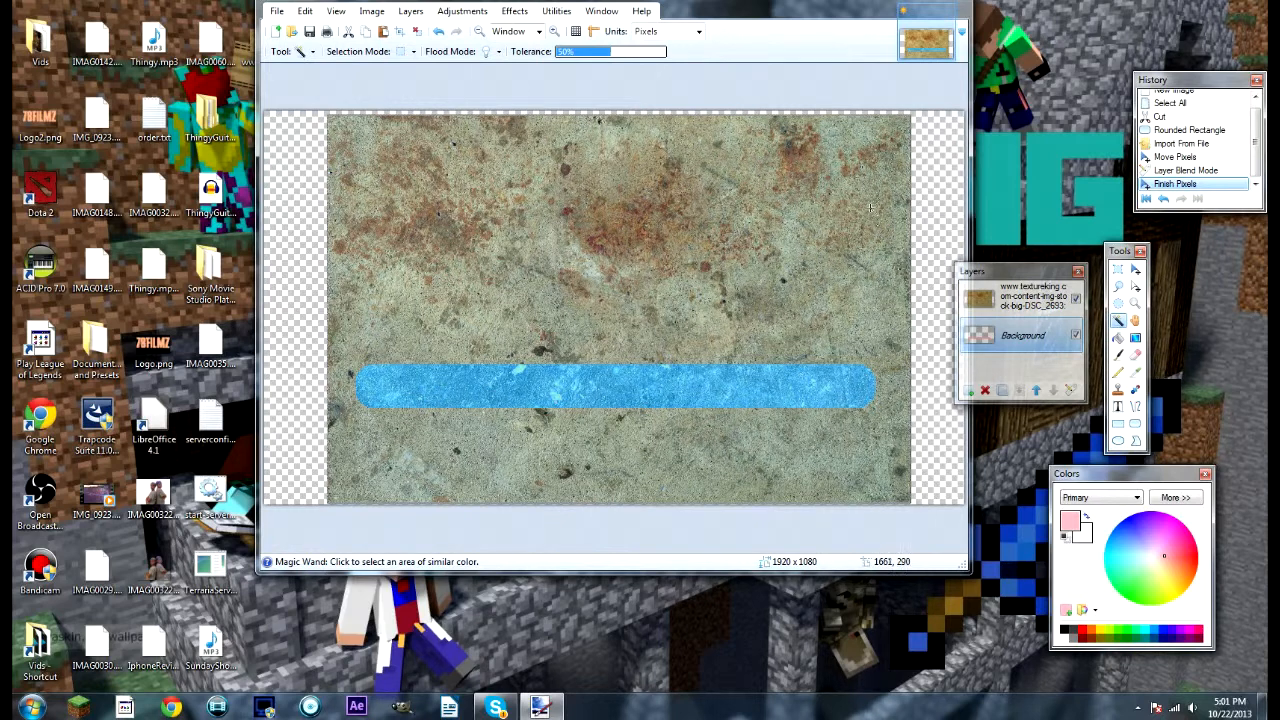
{"action": "left_click", "coordinate": [861, 160]}
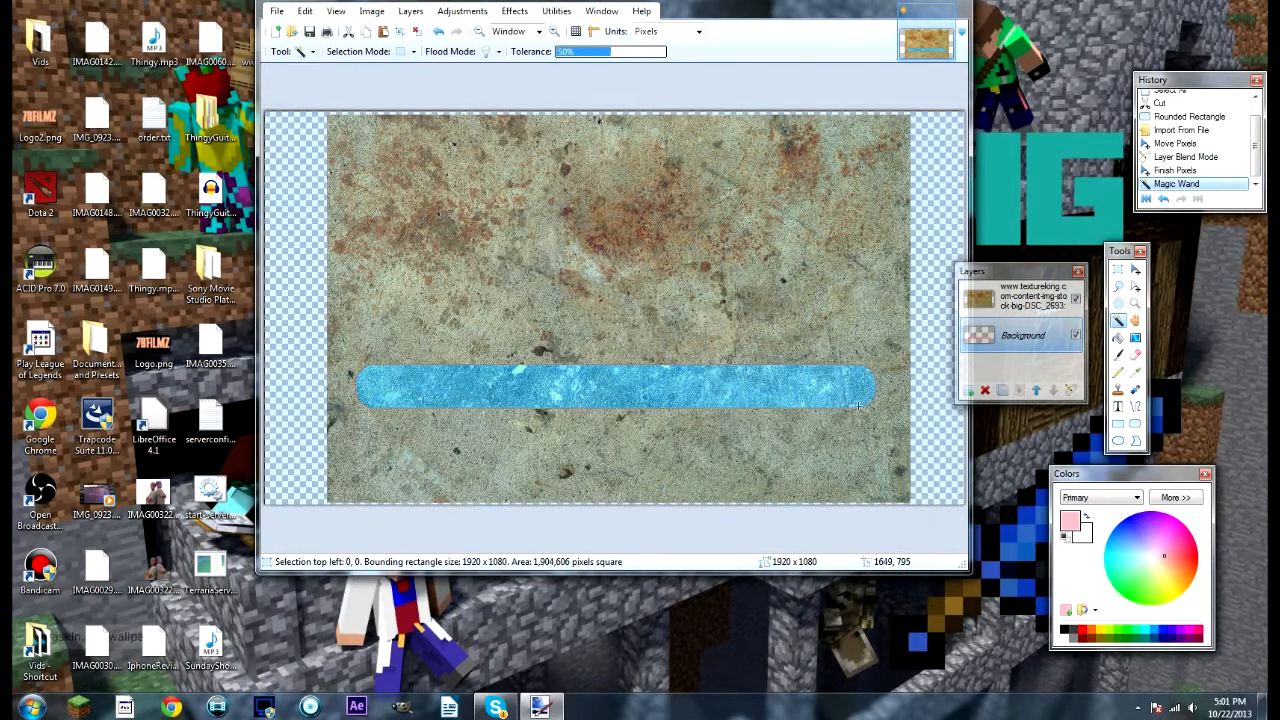
{"action": "left_click", "coordinate": [300, 167]}
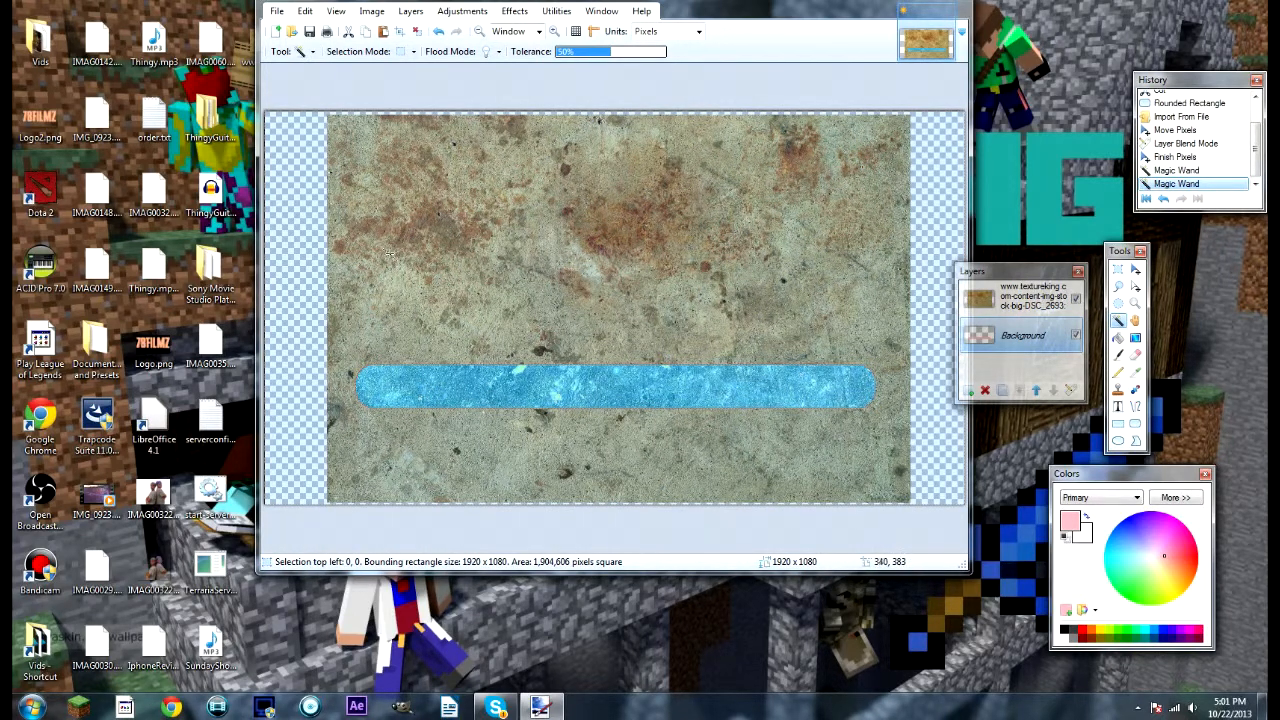
{"action": "left_click", "coordinate": [614, 394]}
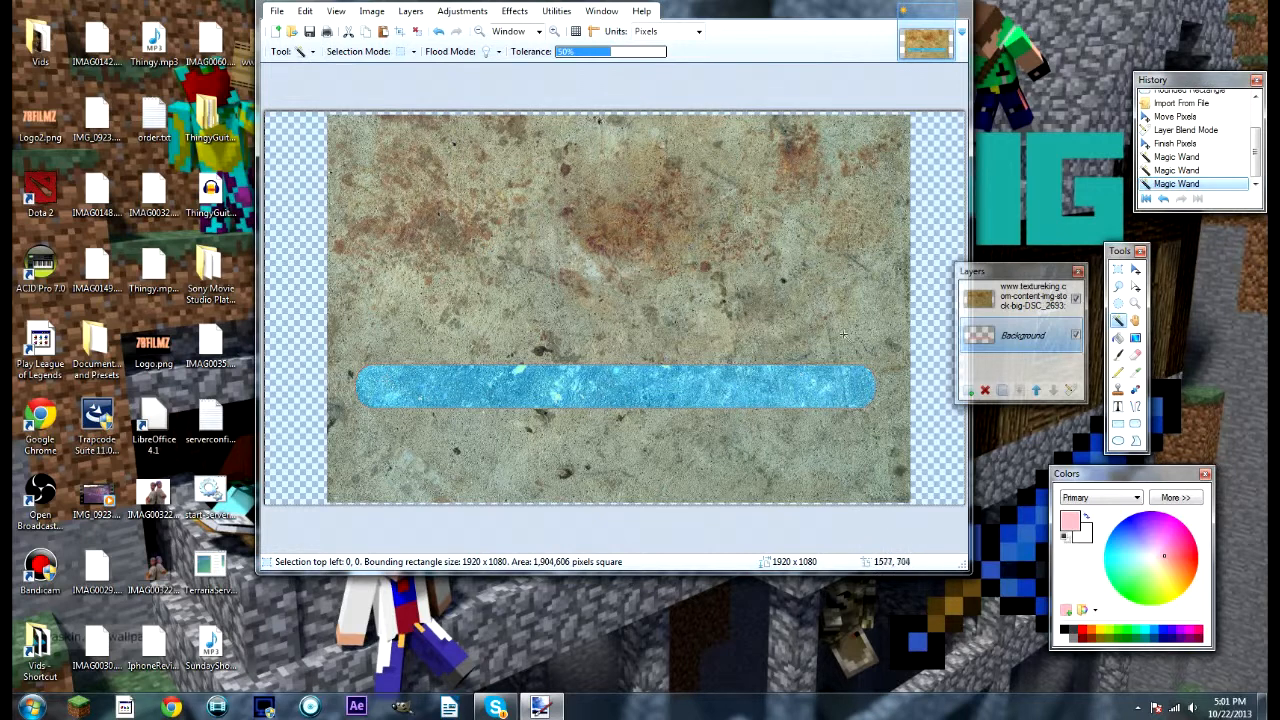
{"action": "left_click", "coordinate": [861, 207]}
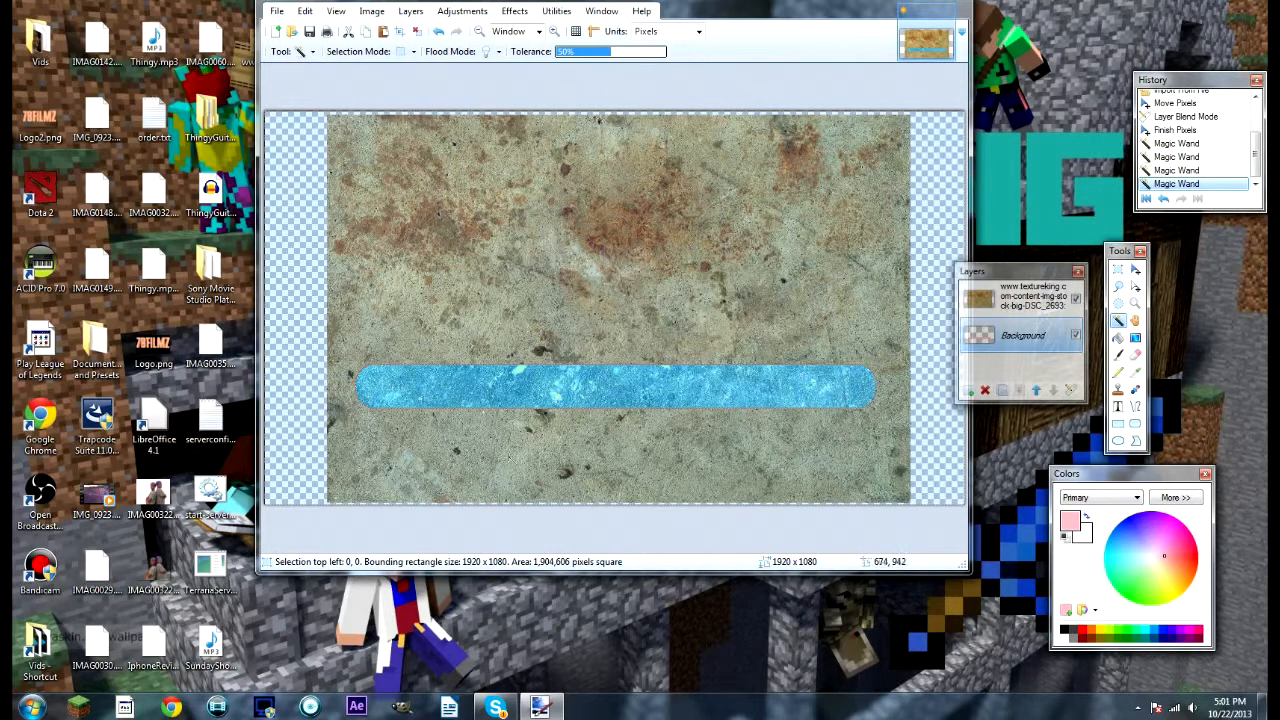
{"action": "left_click", "coordinate": [493, 465]}
{"action": "left_click", "coordinate": [471, 208]}
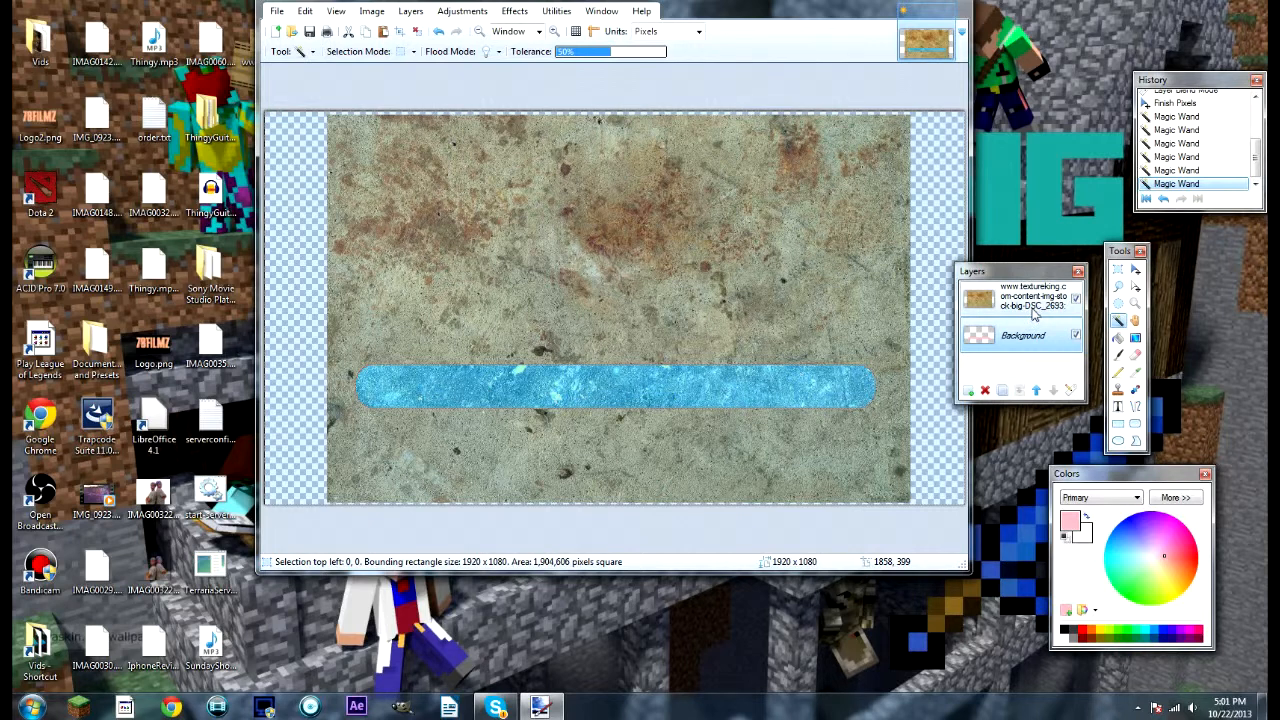
Erase all of the texture layer outside the bar with the Eraser at a brush width of 500.
{"action": "left_click", "coordinate": [1017, 305]}
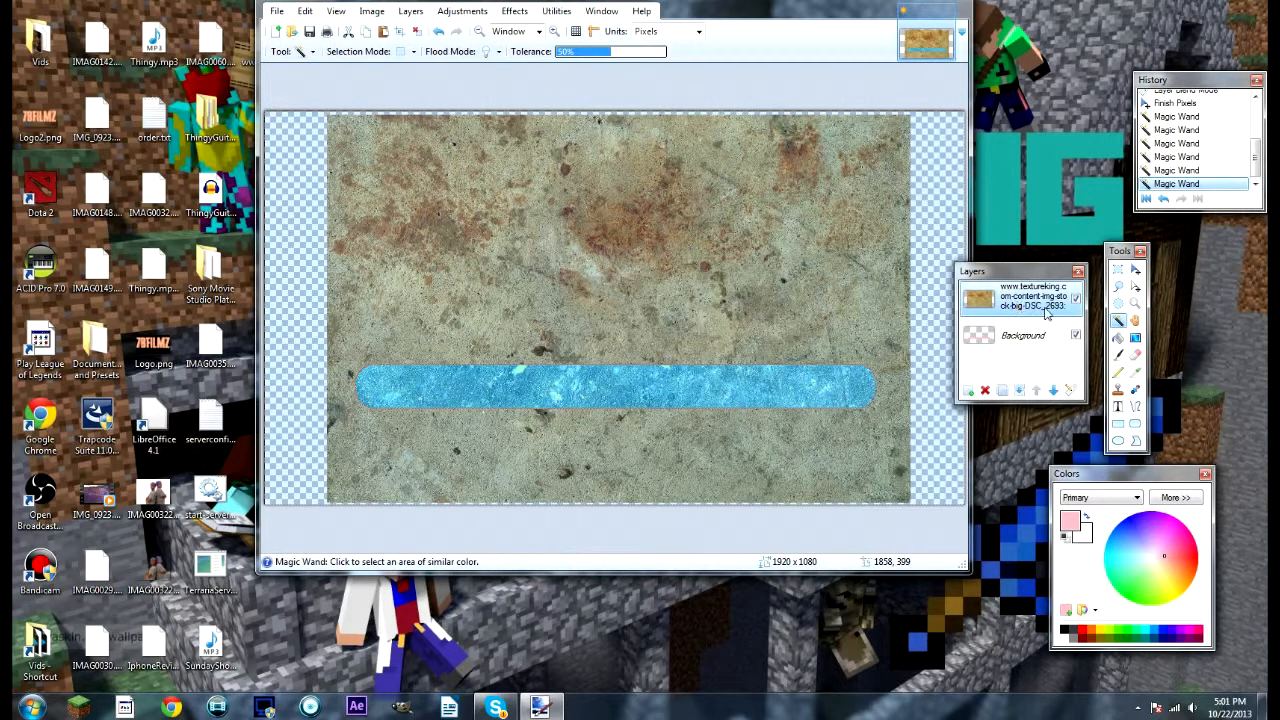
{"action": "left_click", "coordinate": [1137, 357]}
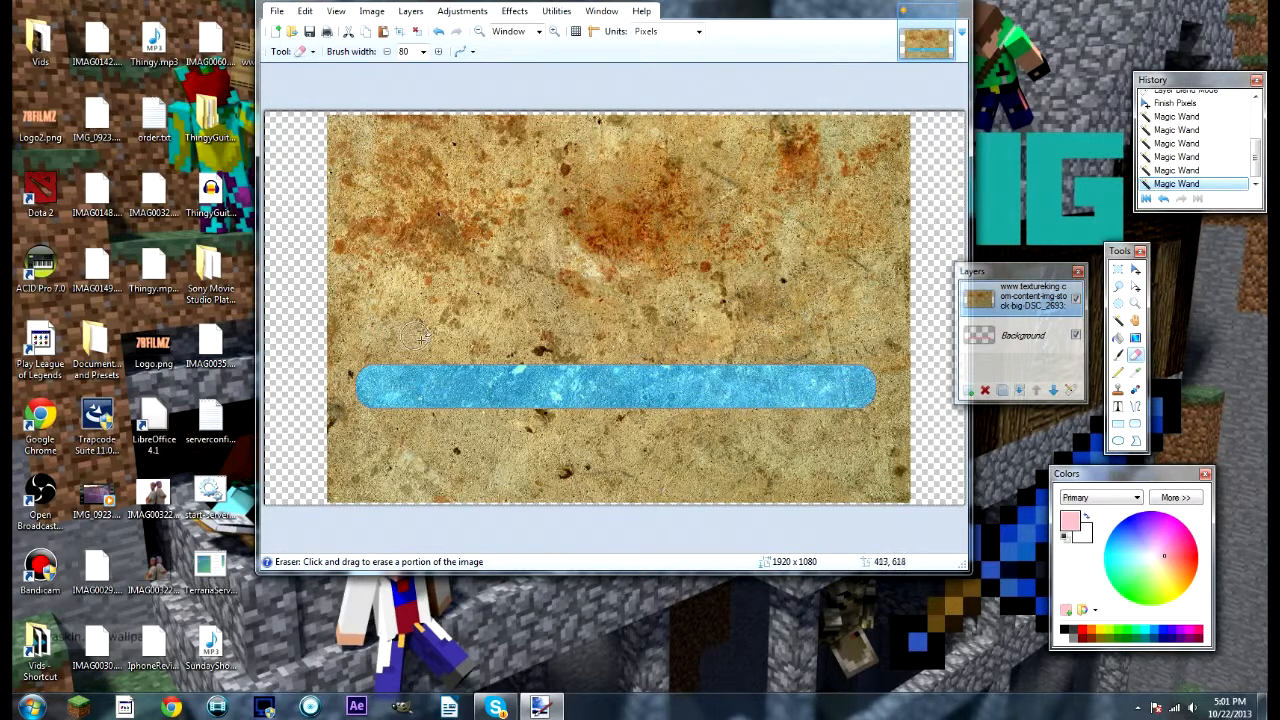
{"action": "left_click", "coordinate": [423, 51]}
{"action": "left_click", "coordinate": [413, 390]}
{"action": "mouse_move", "coordinate": [413, 387]}
{"action": "left_mouse_down"}
{"action": "mouse_move", "coordinate": [560, 150]}
{"action": "mouse_move", "coordinate": [857, 229]}
{"action": "mouse_move", "coordinate": [830, 156]}
{"action": "mouse_move", "coordinate": [866, 413]}
{"action": "mouse_move", "coordinate": [480, 490]}
{"action": "mouse_move", "coordinate": [337, 499]}
{"action": "left_mouse_up"}
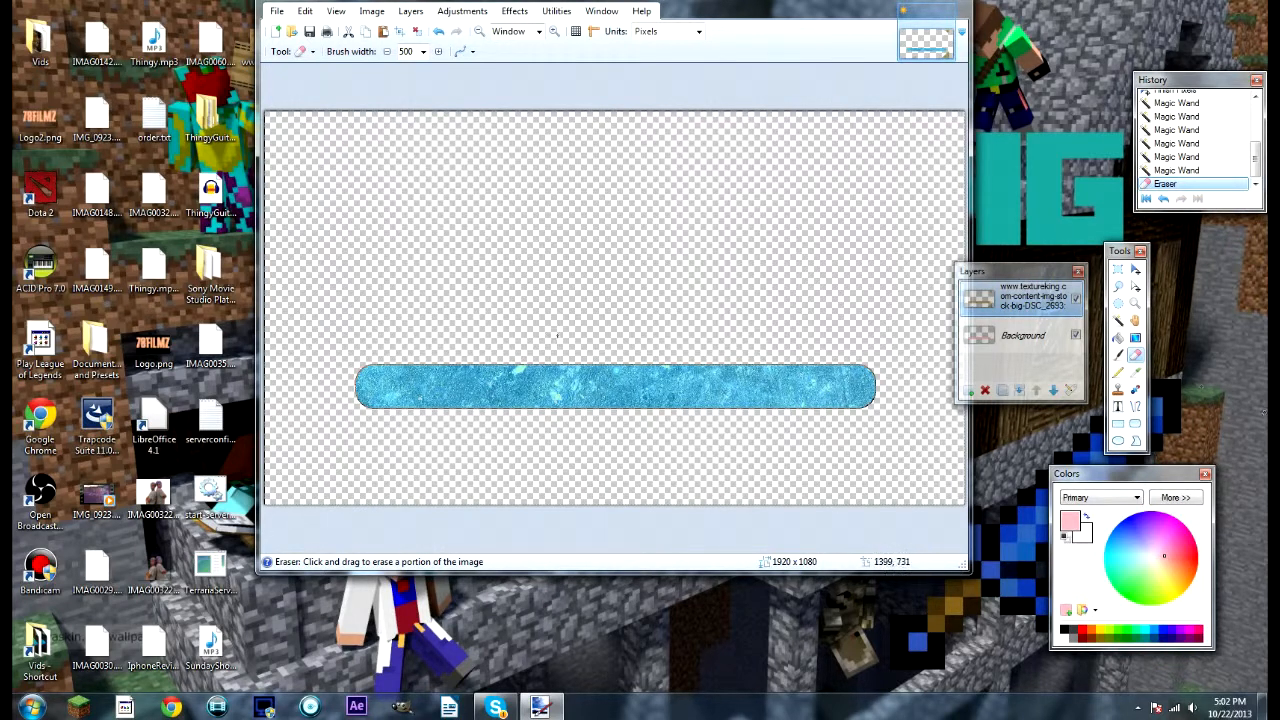
Erase more of the texture outside the bar, start saving the image, and enter Tutoriaal as the file name.
{"action": "left_click_drag", "start_coordinate": [650, 378], "coordinate": [935, 398]}
{"action": "key", "text": "ctrl+s"}
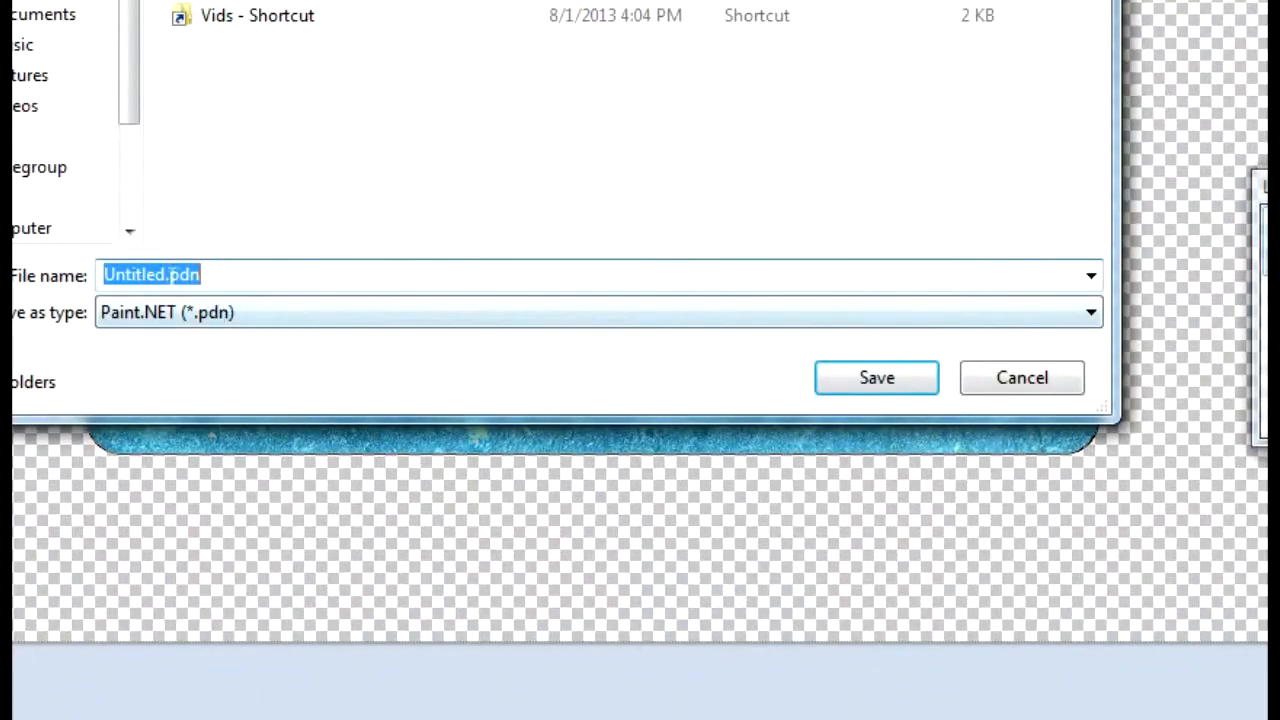
{"action": "left_click", "coordinate": [166, 274]}
{"action": "key", "text": "BackSpace"}
{"action": "key", "text": "BackSpace"}
{"action": "key", "text": "BackSpace"}
{"action": "key", "text": "BackSpace"}
{"action": "key", "text": "BackSpace"}
{"action": "key", "text": "BackSpace"}
{"action": "key", "text": "BackSpace"}
{"action": "key", "text": "BackSpace"}
{"action": "type", "text": "Tutoriaal"}
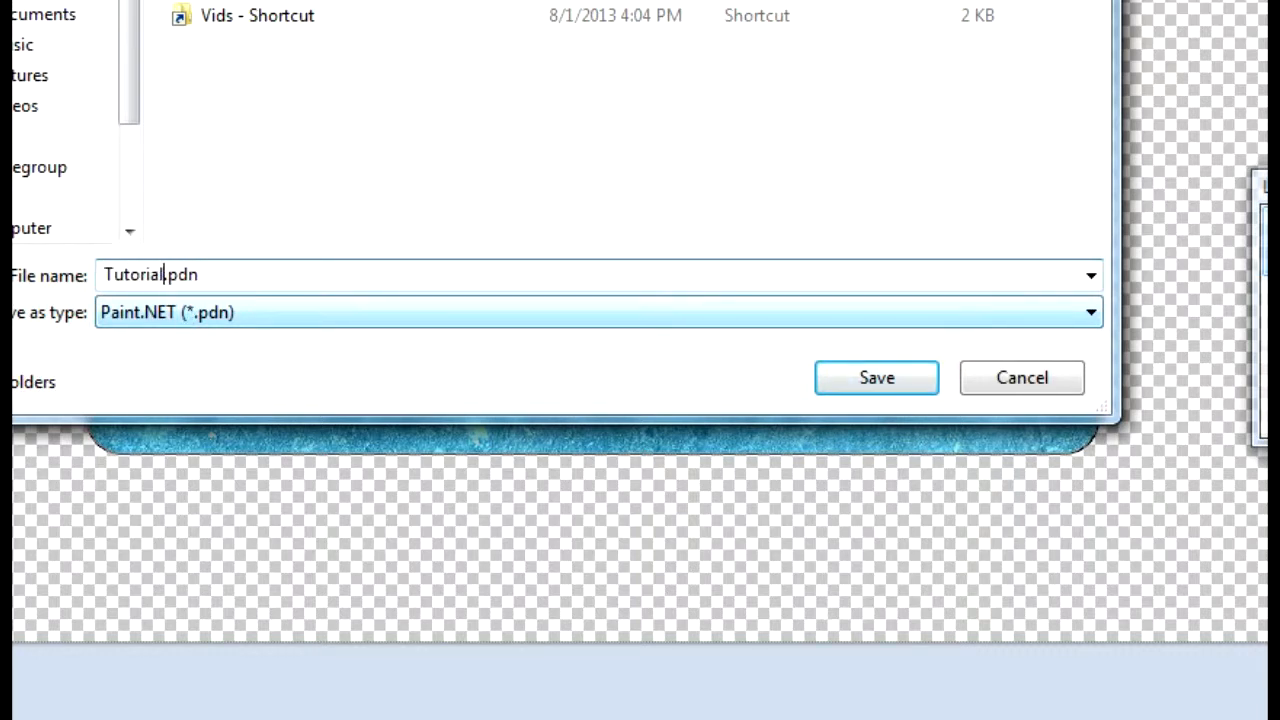
Save the image in PNG format at 32-bit depth and flatten its layers.
{"action": "left_click", "coordinate": [246, 322]}
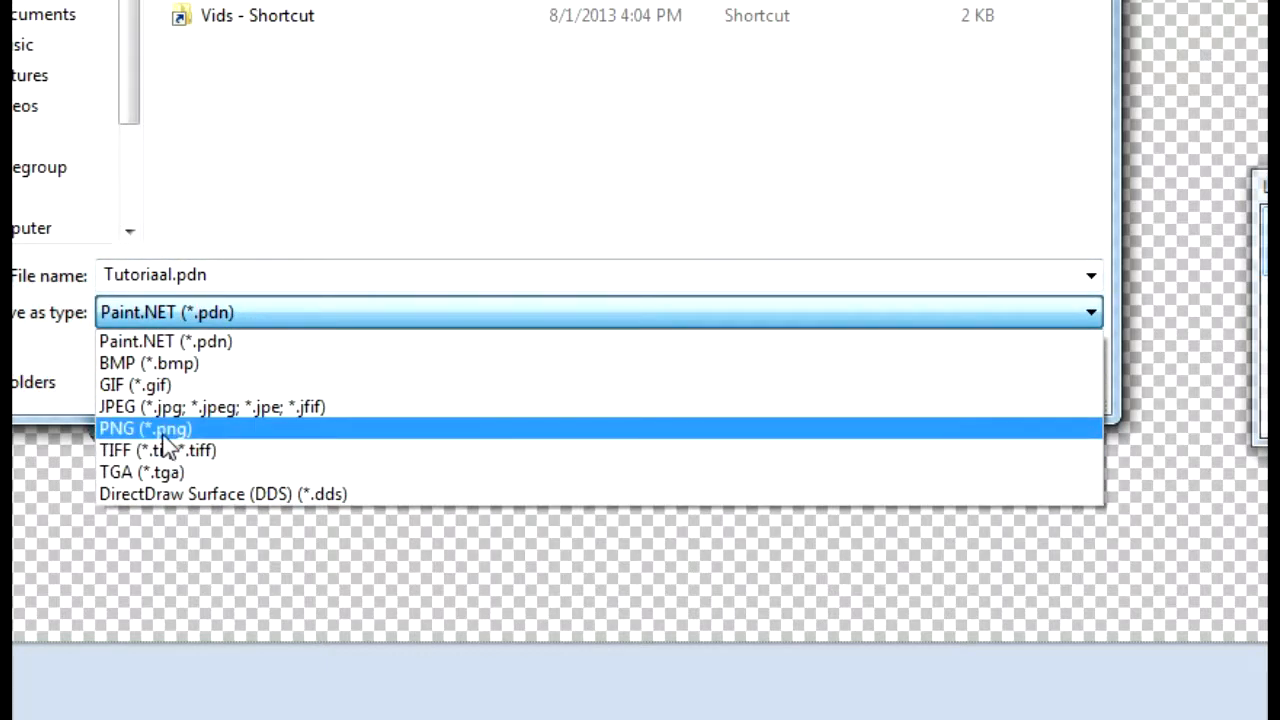
{"action": "left_click", "coordinate": [160, 430]}
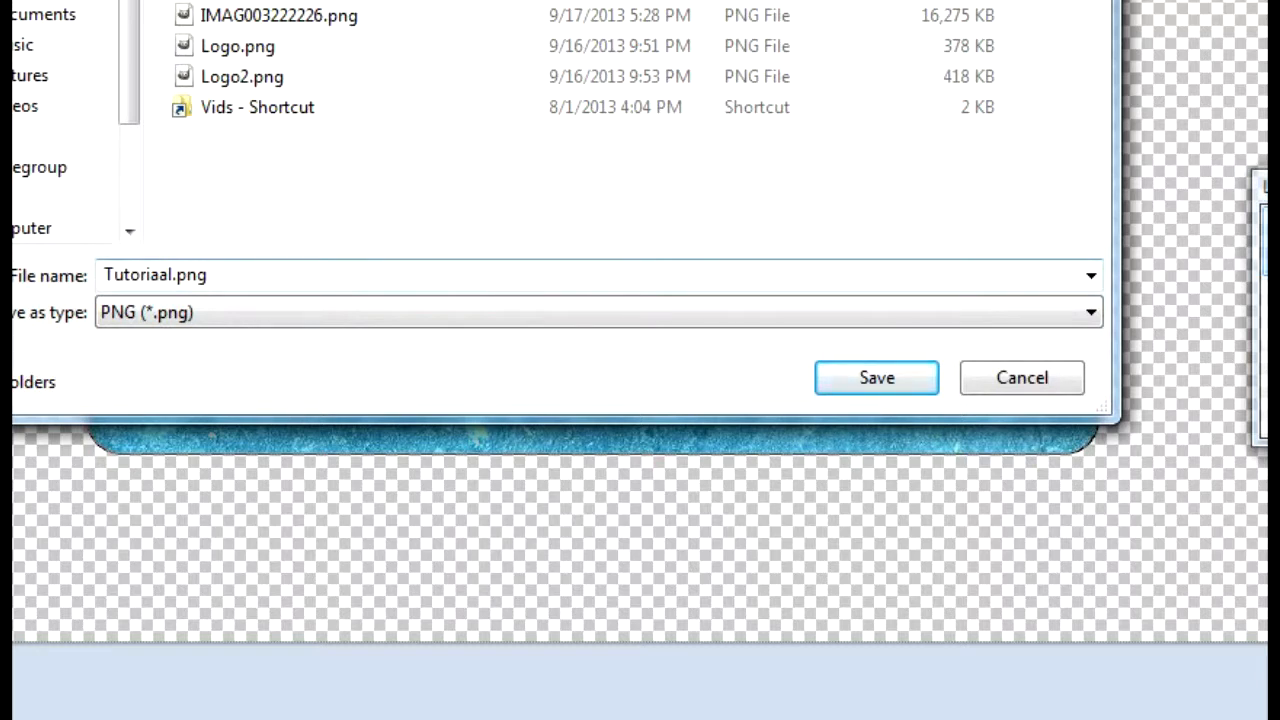
{"action": "left_click", "coordinate": [871, 380]}
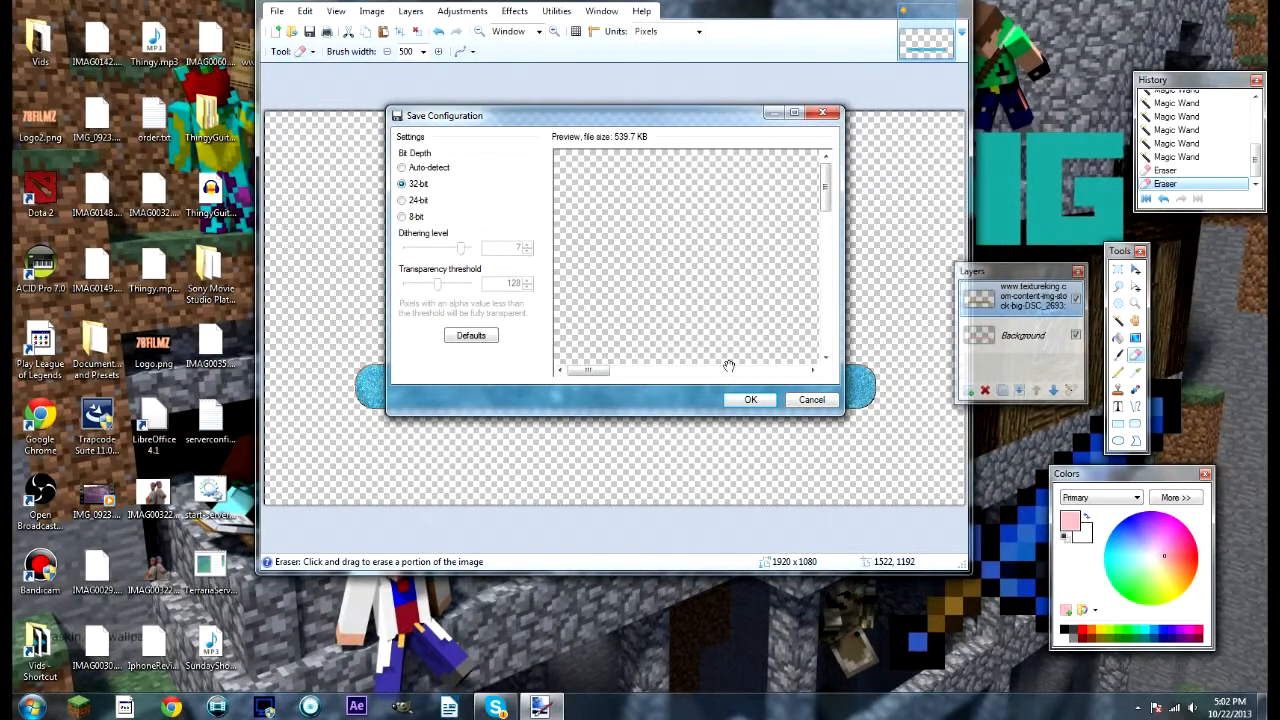
{"action": "left_click", "coordinate": [756, 403]}
{"action": "left_click", "coordinate": [574, 309]}
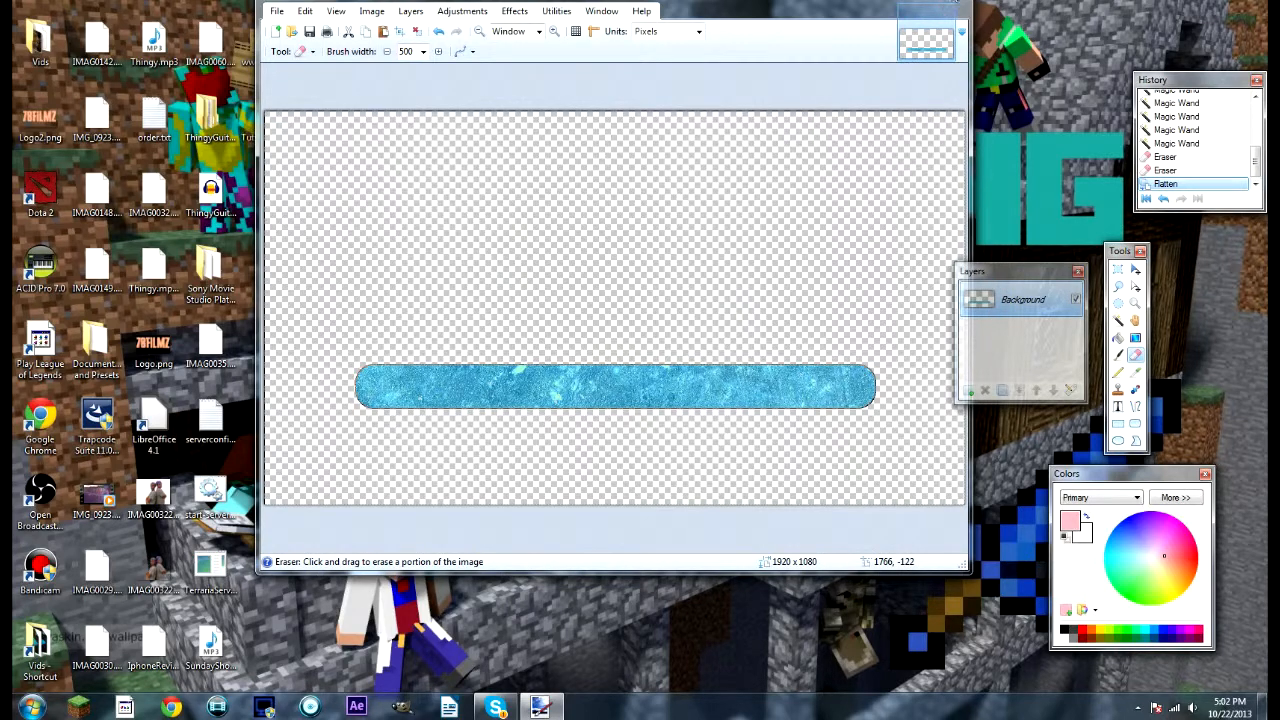
Place Tutoriaal.png near the desktop's centre, launch Movie Studio Platinum 12.0, and import the image into the project media.
{"action": "left_click", "coordinate": [955, 3]}
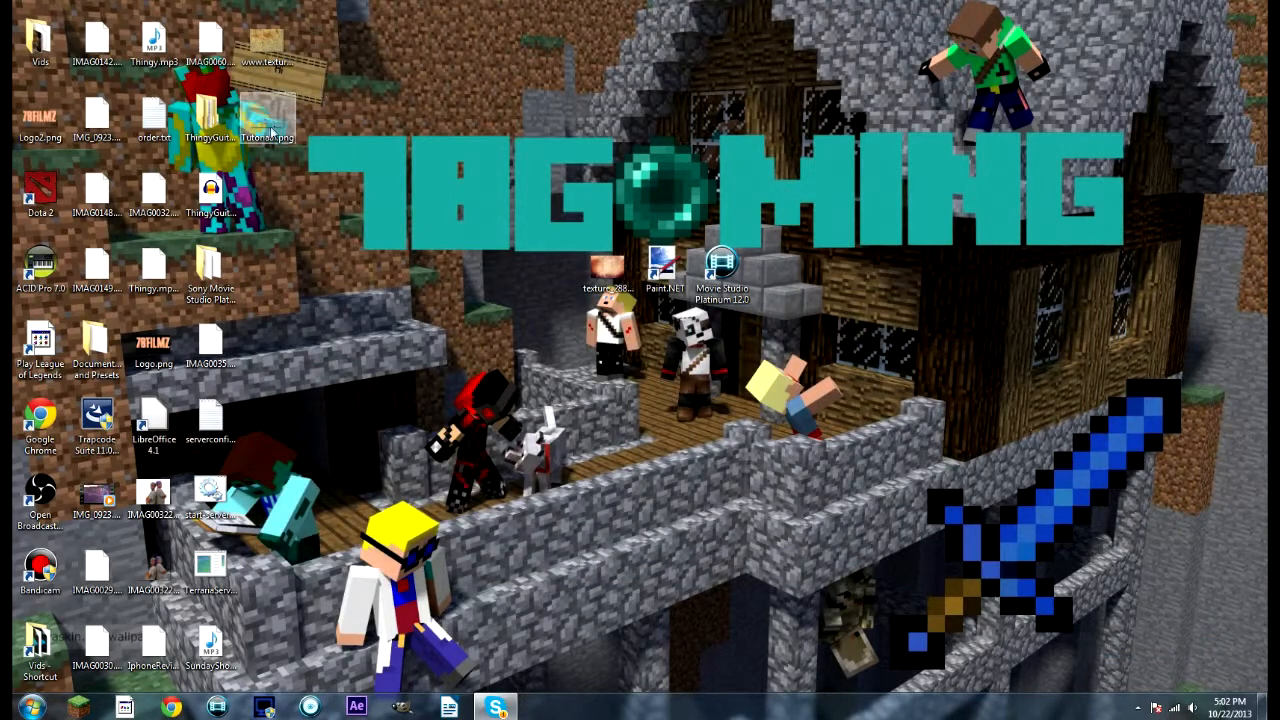
{"action": "left_click_drag", "start_coordinate": [270, 130], "coordinate": [667, 203]}
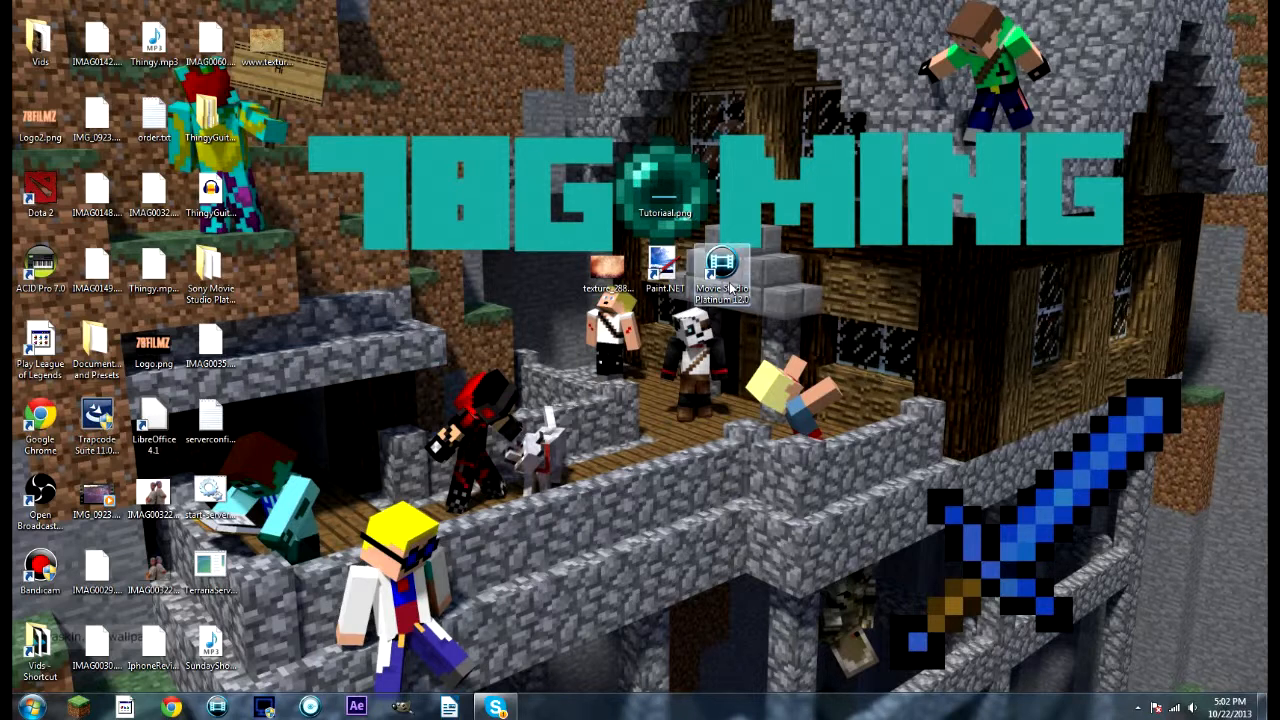
{"action": "double_click", "coordinate": [733, 290]}
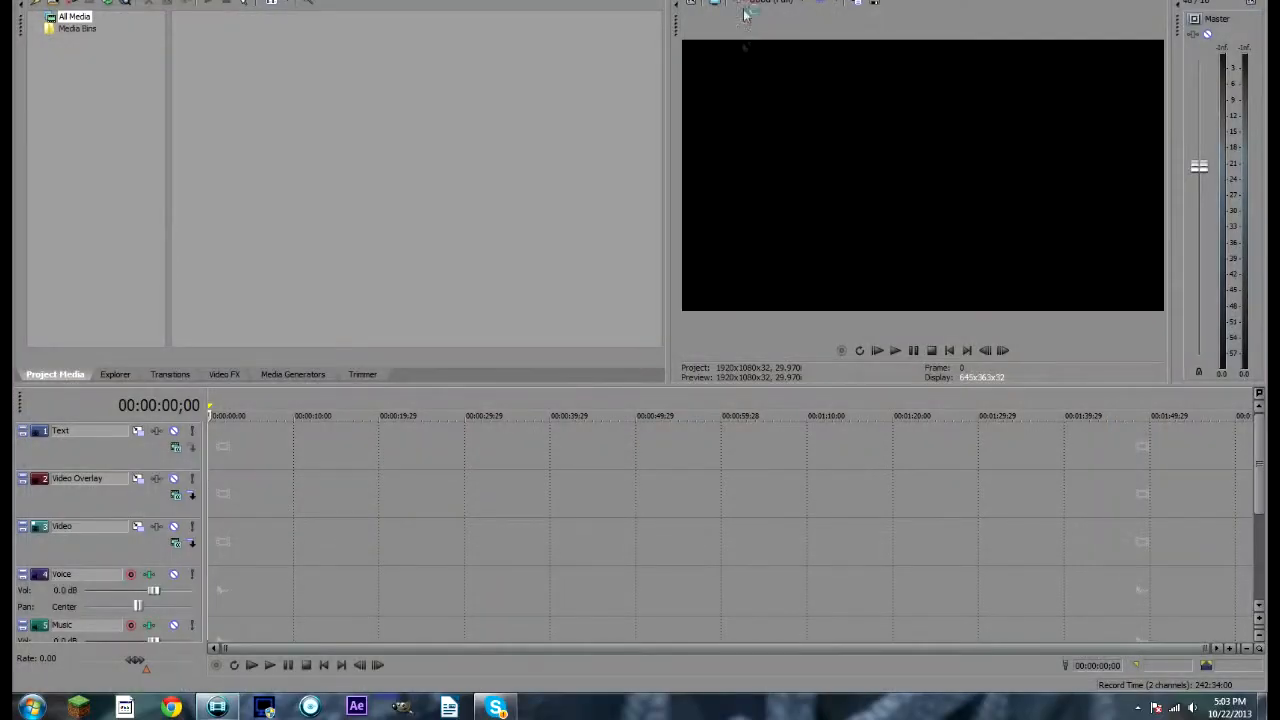
{"action": "left_click_drag", "start_coordinate": [744, 0], "coordinate": [1161, 80]}
{"action": "left_click_drag", "start_coordinate": [637, 197], "coordinate": [910, 315]}
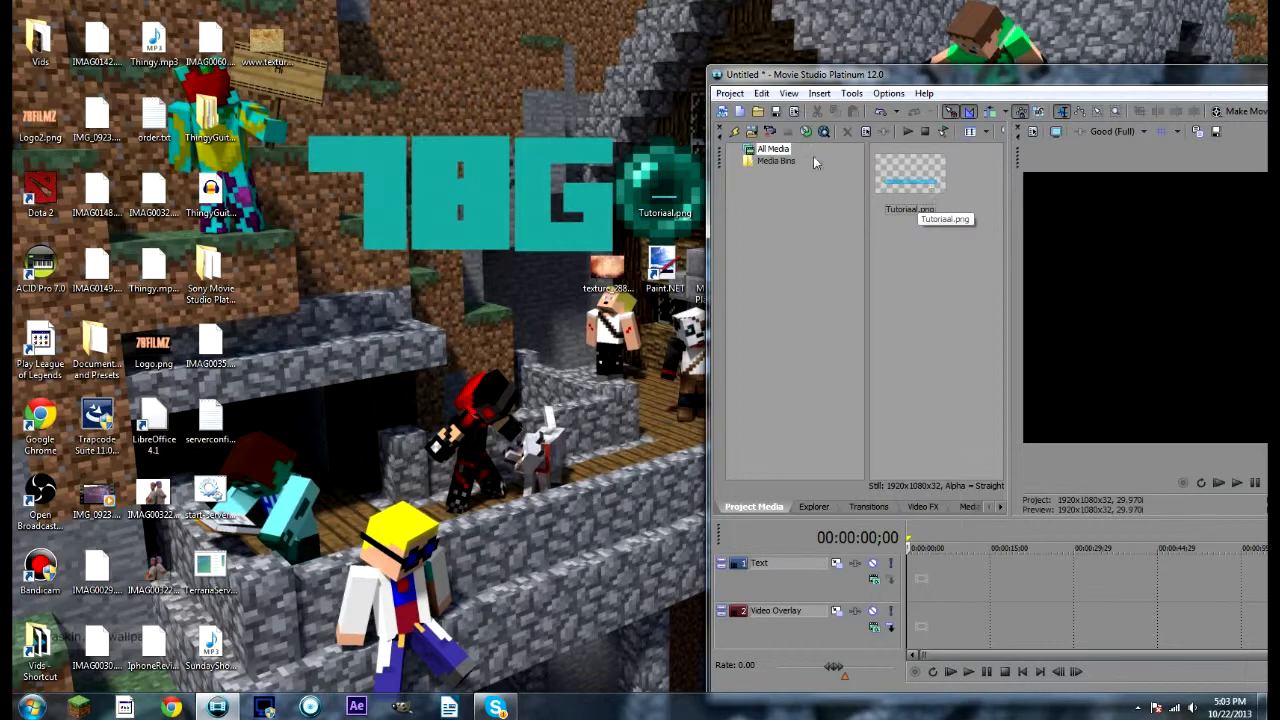
Find IMAG0091.MP4 in the Vids folder and import it into the project media.
{"action": "double_click", "coordinate": [37, 45]}
{"action": "scroll", "coordinate": [886, 403], "scroll_direction": "down", "scroll_amount": 12}
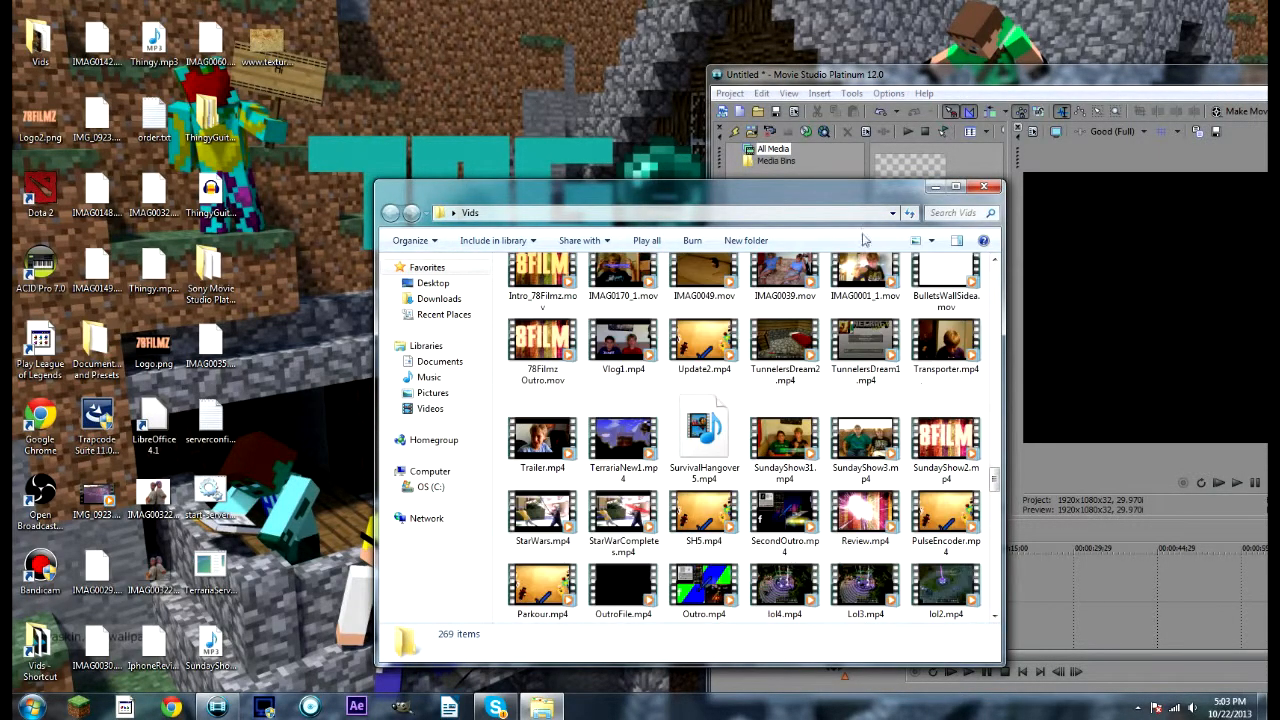
{"action": "scroll", "coordinate": [893, 443], "scroll_direction": "down", "scroll_amount": 3}
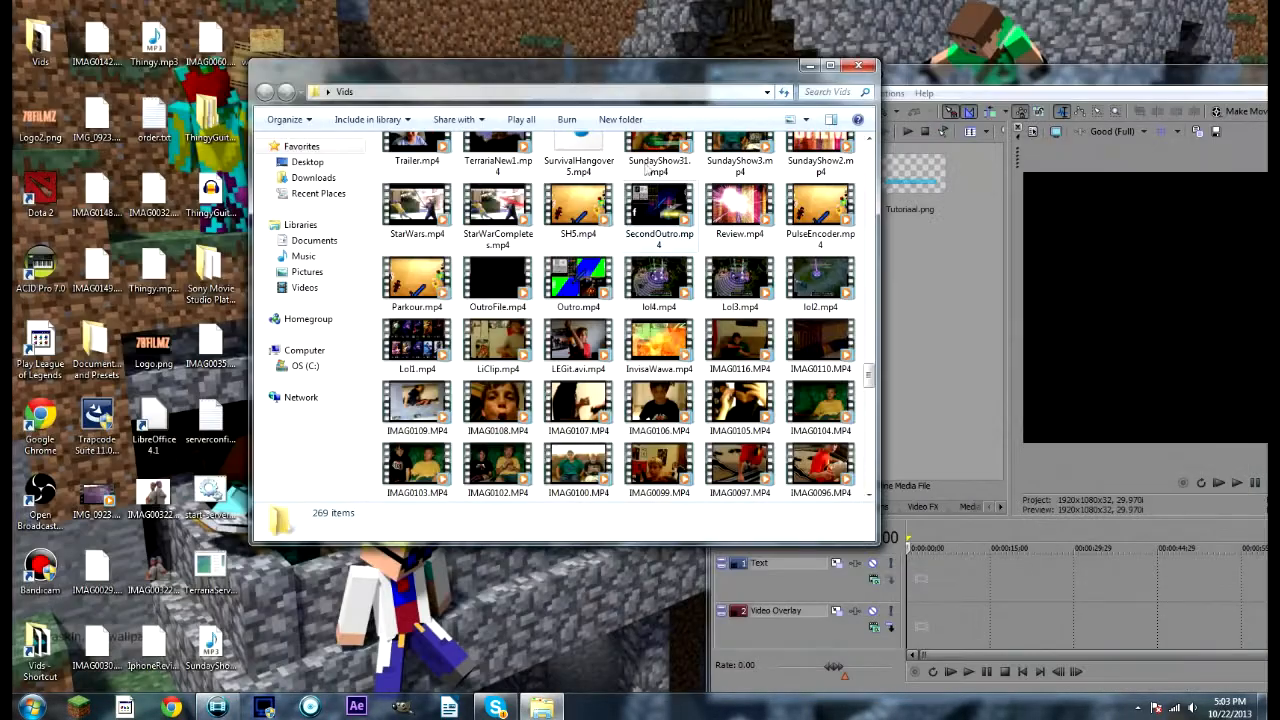
{"action": "scroll", "coordinate": [740, 230], "scroll_direction": "down", "scroll_amount": 3}
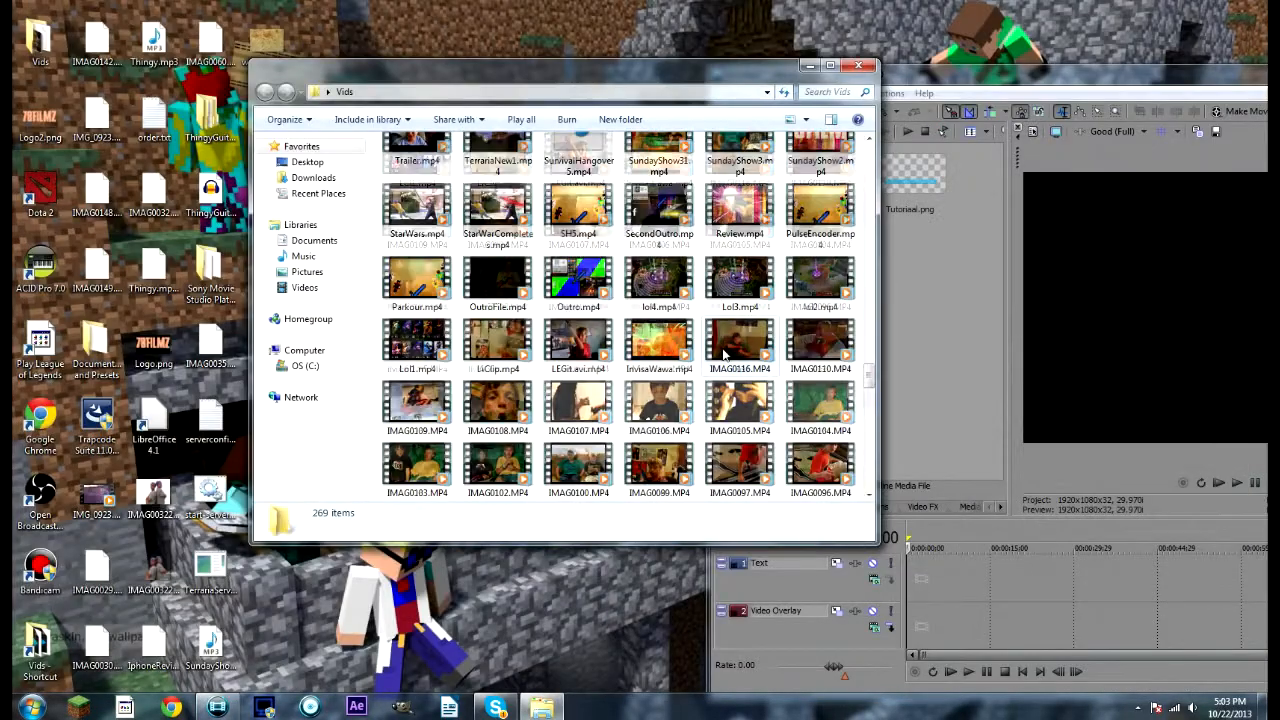
{"action": "scroll", "coordinate": [818, 283], "scroll_direction": "up", "scroll_amount": 2}
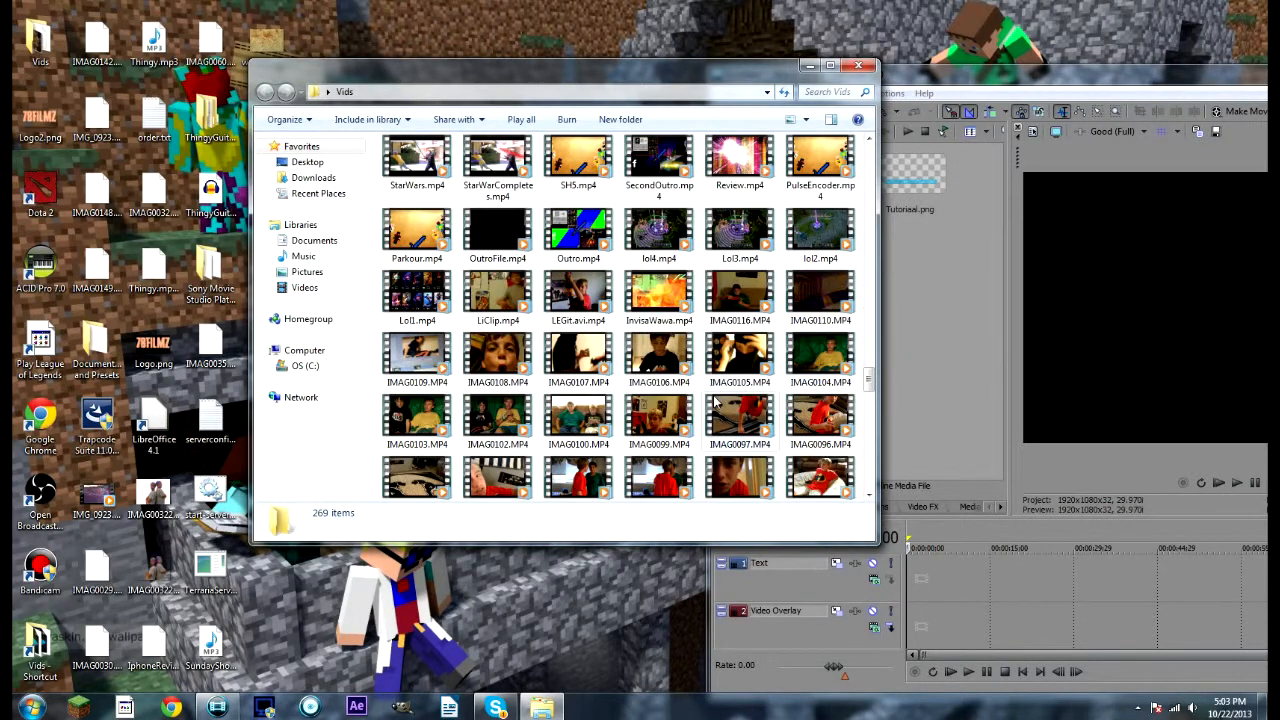
{"action": "scroll", "coordinate": [714, 401], "scroll_direction": "up", "scroll_amount": 3}
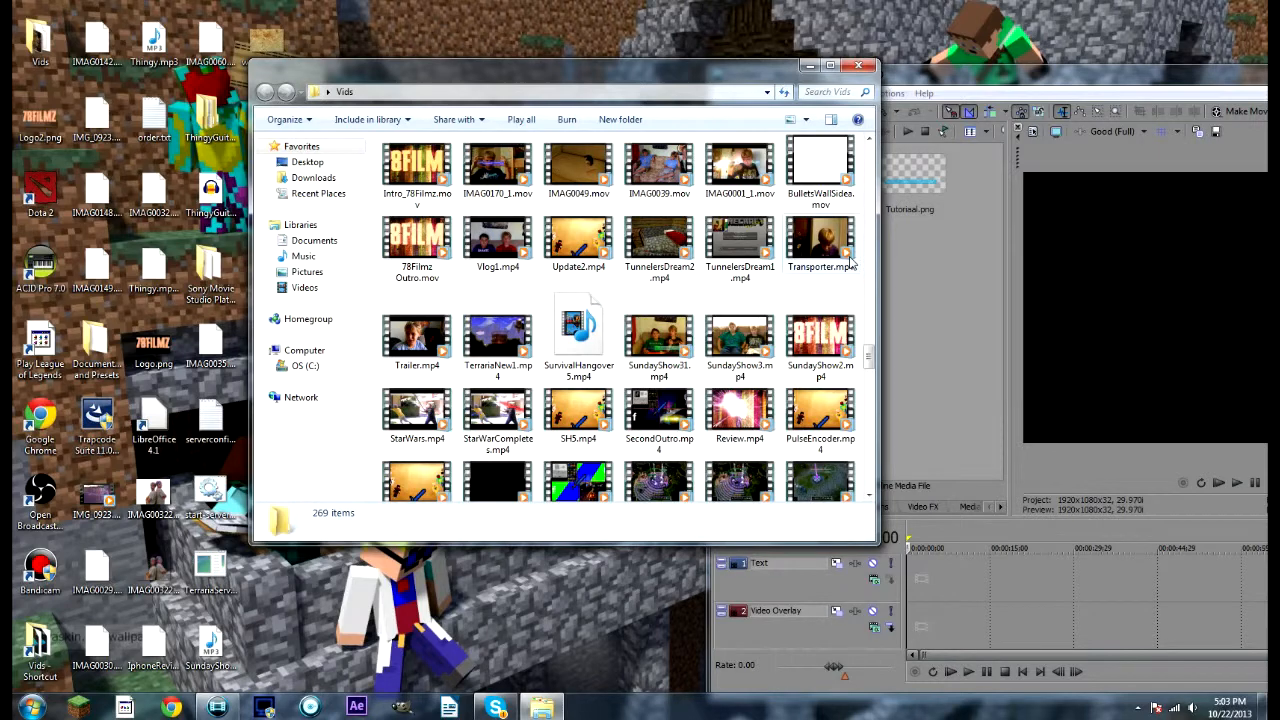
{"action": "scroll", "coordinate": [852, 262], "scroll_direction": "down", "scroll_amount": 2}
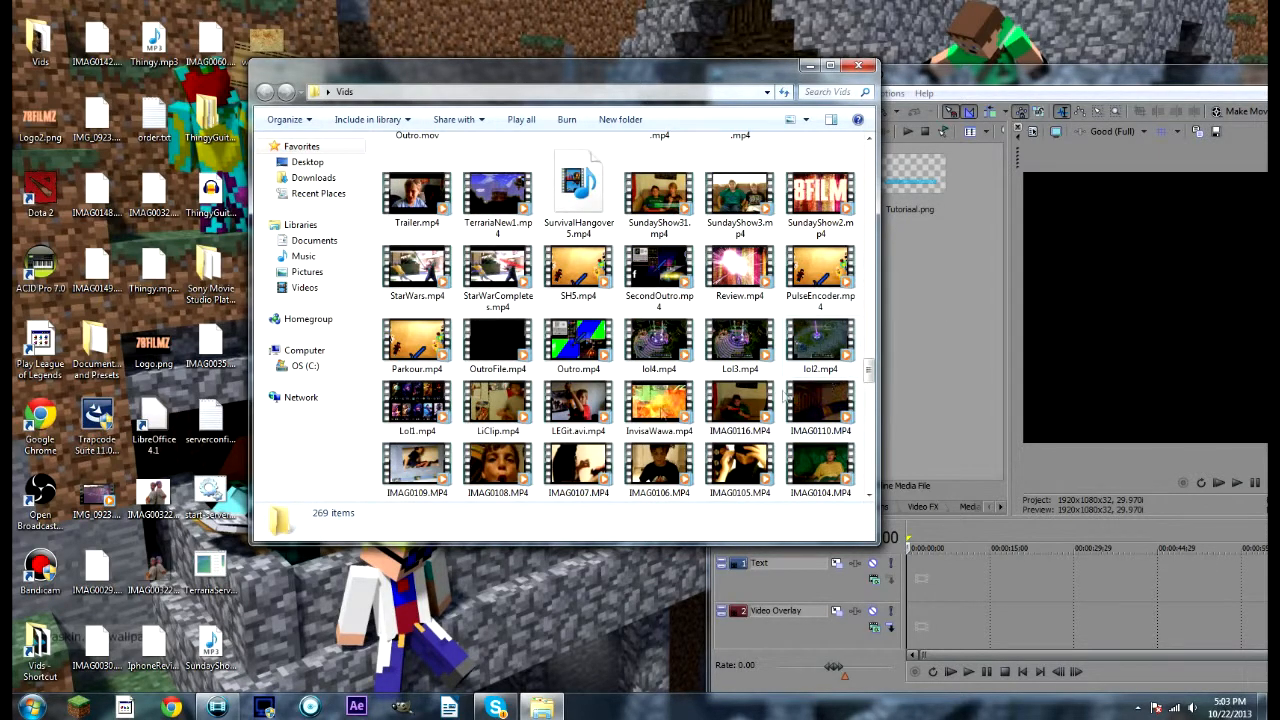
{"action": "scroll", "coordinate": [798, 444], "scroll_direction": "down", "scroll_amount": 2}
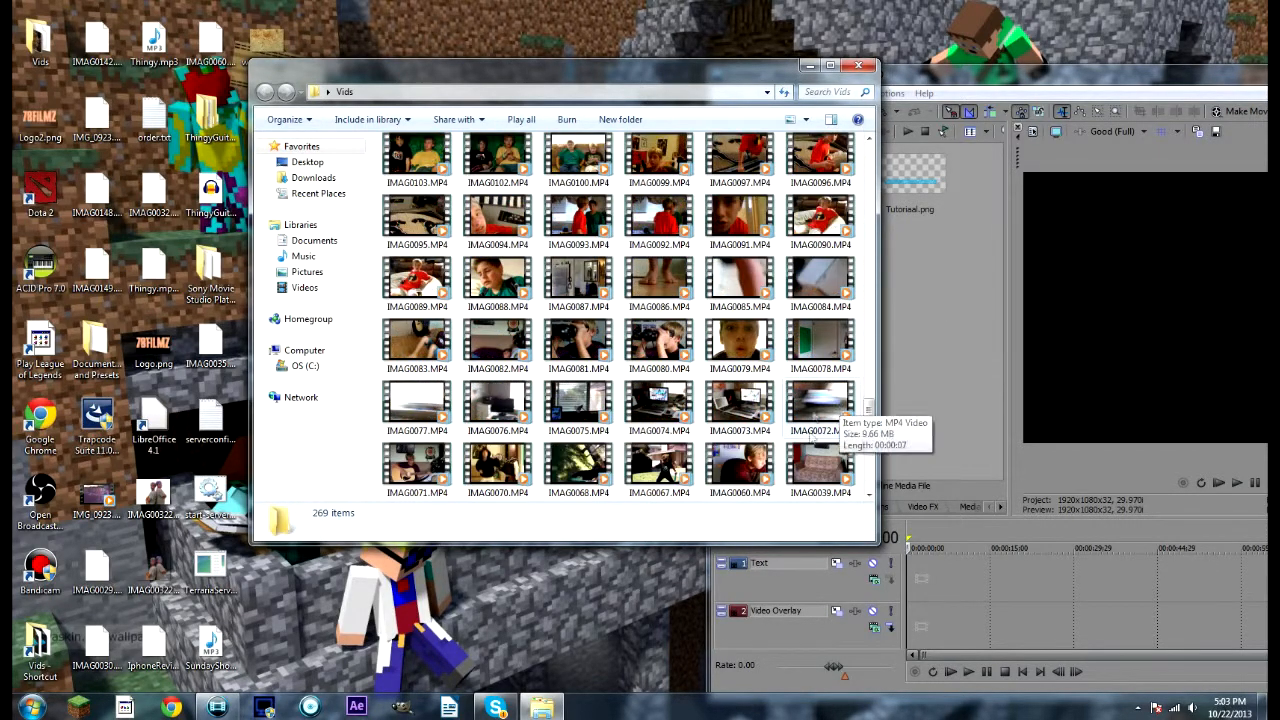
{"action": "scroll", "coordinate": [818, 415], "scroll_direction": "up", "scroll_amount": 2}
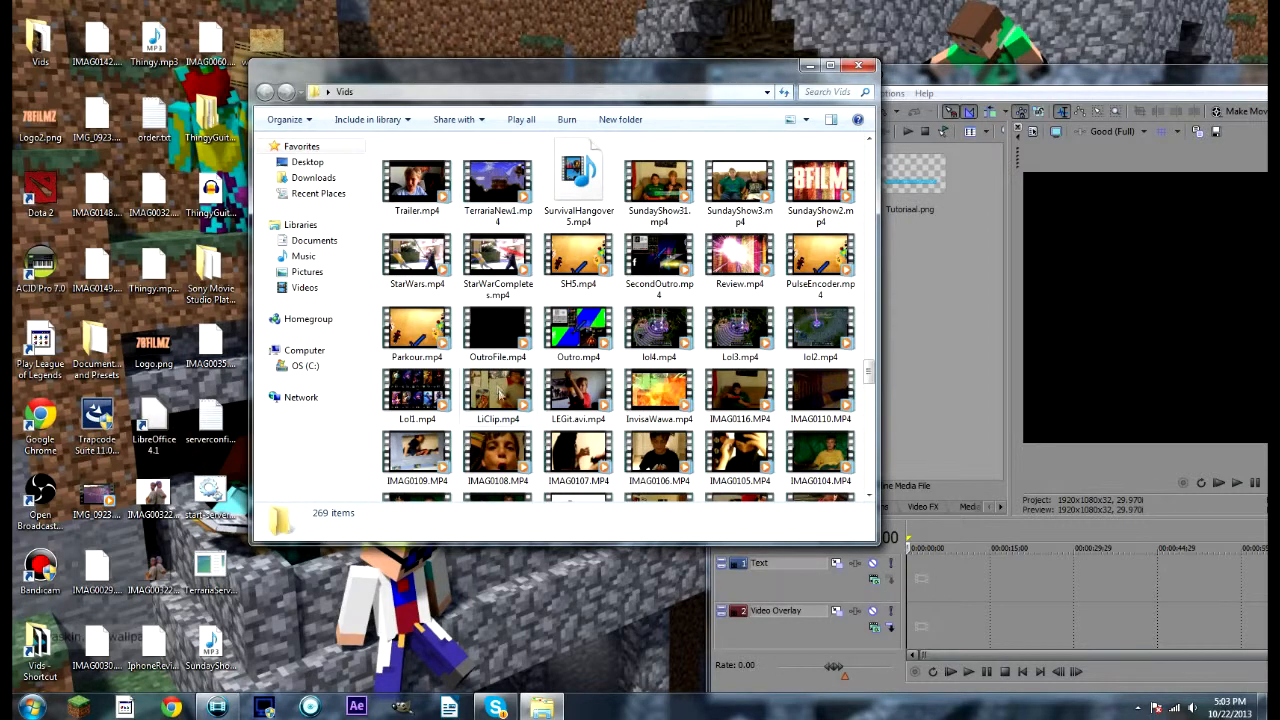
{"action": "scroll", "coordinate": [500, 388], "scroll_direction": "down", "scroll_amount": 10}
{"action": "scroll", "coordinate": [600, 372], "scroll_direction": "up", "scroll_amount": 8}
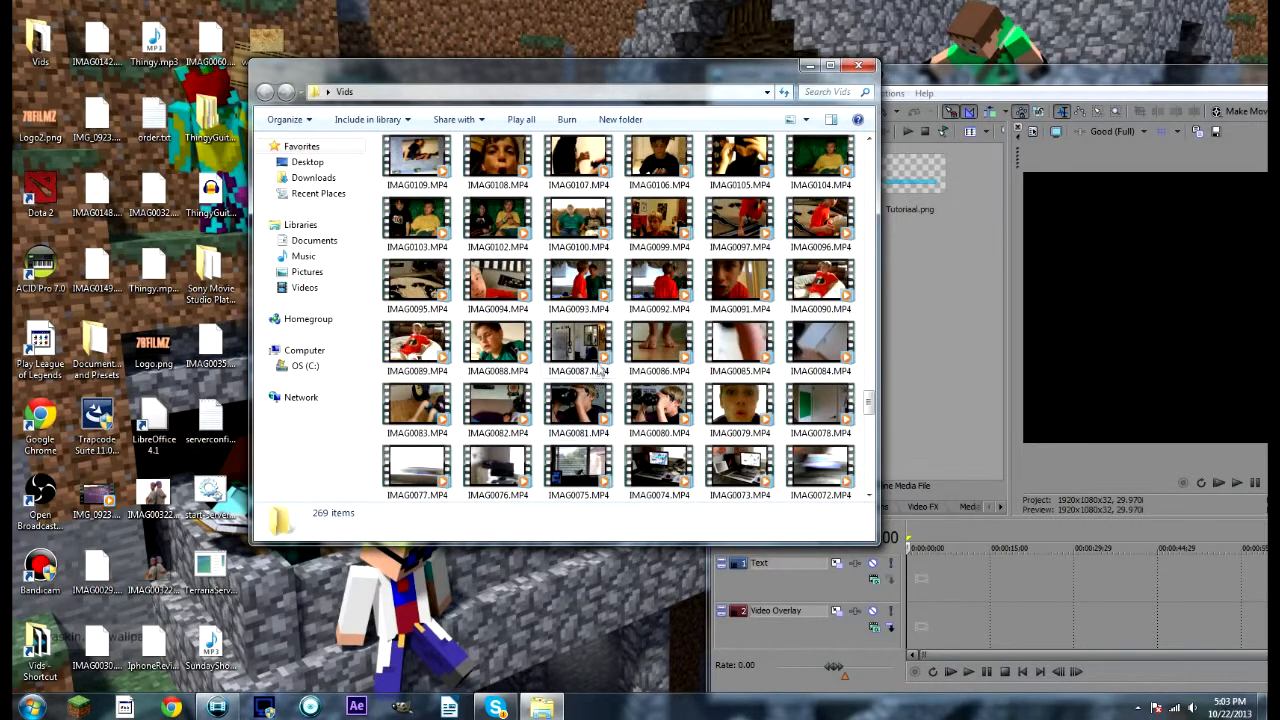
{"action": "left_click_drag", "start_coordinate": [738, 285], "coordinate": [928, 302]}
Place IMAG0091.MP4 at the start of the Text track and mute the Voice track.
{"action": "left_click_drag", "start_coordinate": [964, 74], "coordinate": [502, 49]}
{"action": "left_click", "coordinate": [1100, 50]}
{"action": "left_click_drag", "start_coordinate": [224, 50], "coordinate": [213, 448]}
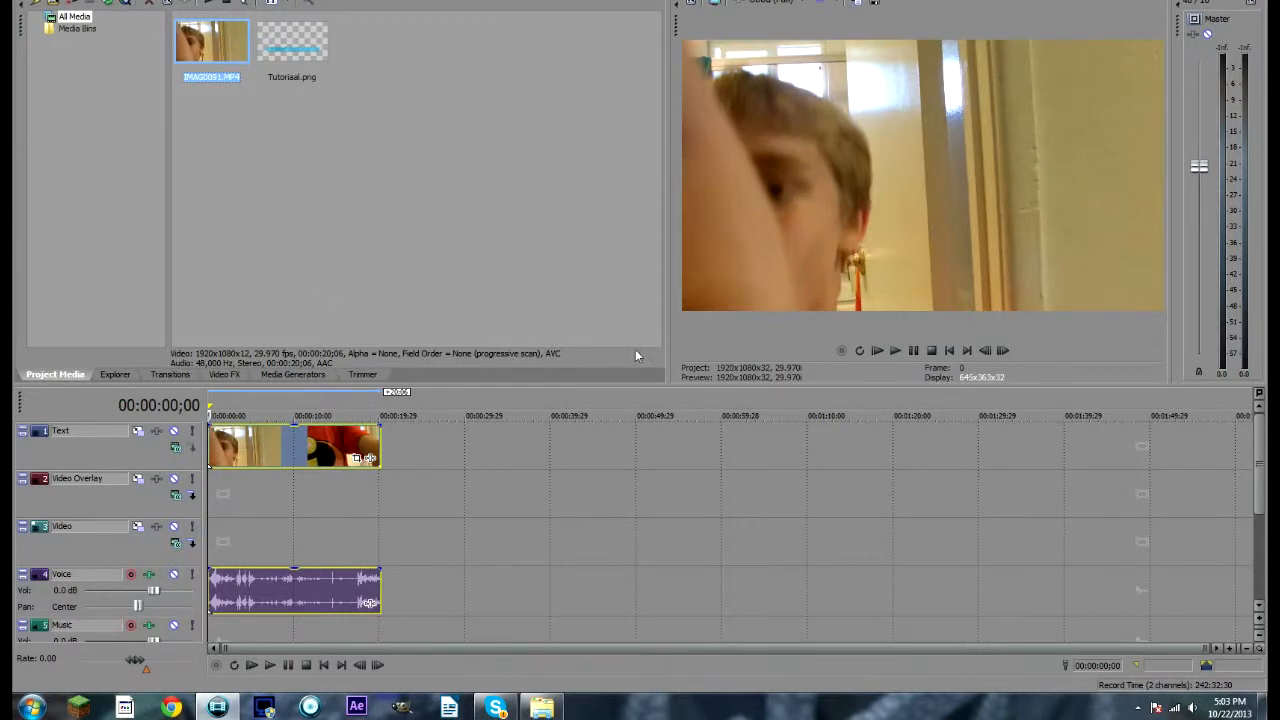
{"action": "left_click", "coordinate": [174, 576]}
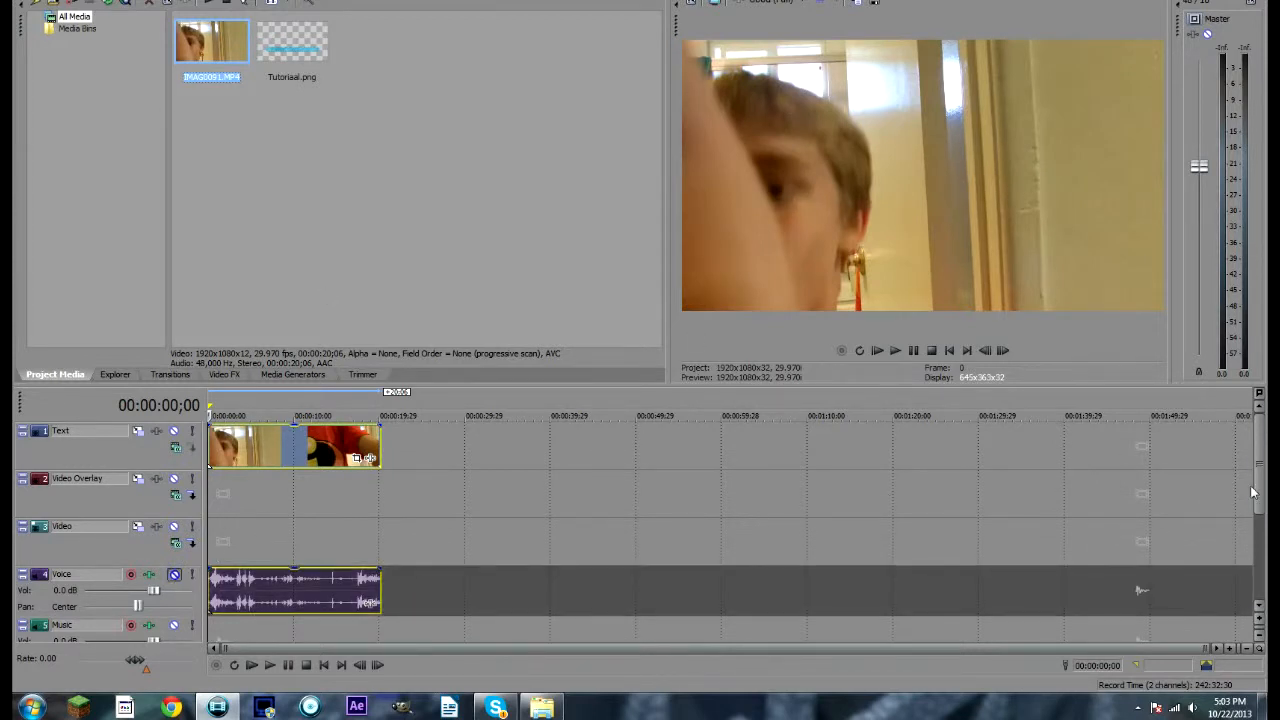
Insert two empty video tracks above the Text track.
{"action": "scroll", "coordinate": [1253, 492], "scroll_direction": "down", "scroll_amount": 3}
{"action": "right_click", "coordinate": [1186, 636]}
{"action": "left_click", "coordinate": [1177, 601]}
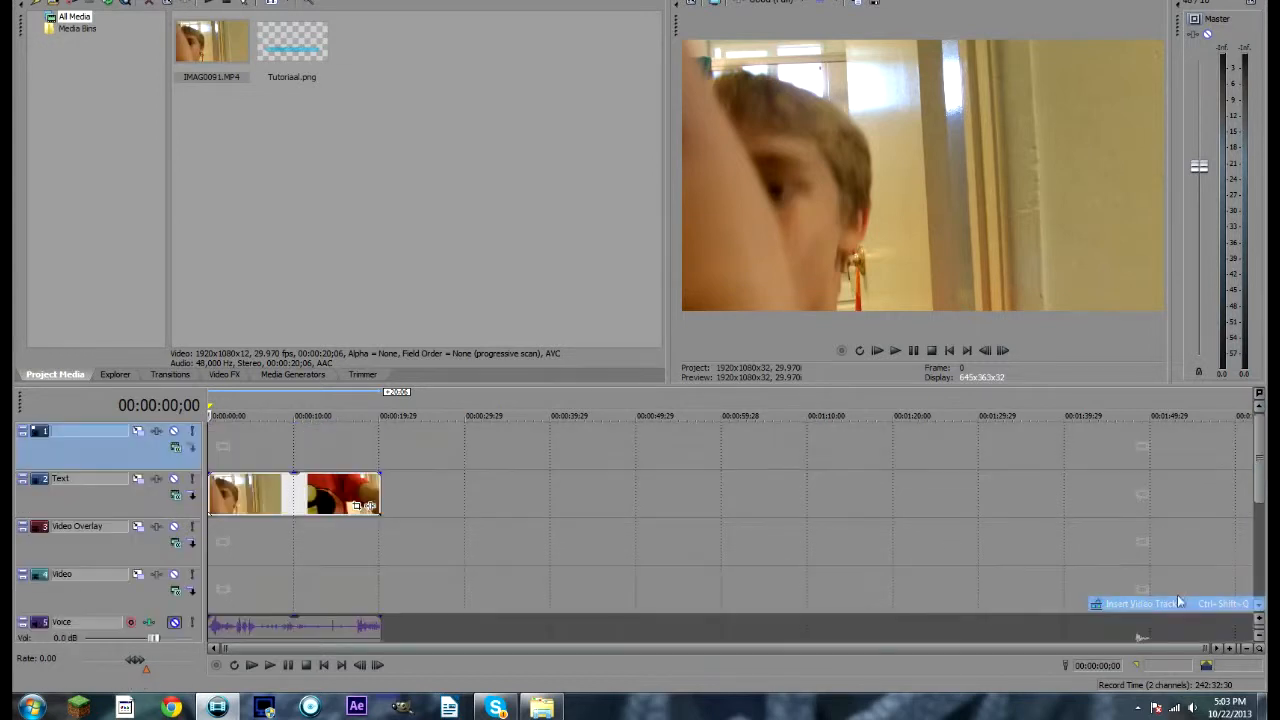
{"action": "scroll", "coordinate": [1185, 612], "scroll_direction": "down", "scroll_amount": 4}
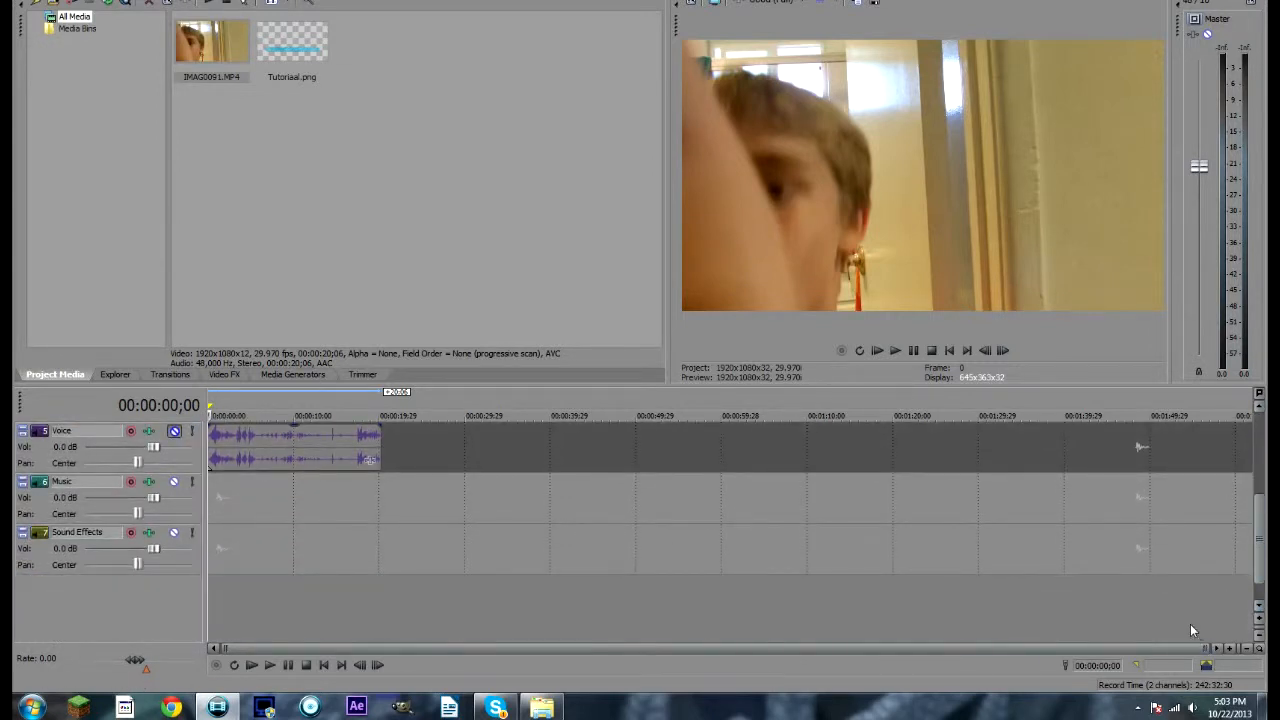
{"action": "right_click", "coordinate": [1190, 630]}
{"action": "left_click", "coordinate": [1171, 594]}
{"action": "scroll", "coordinate": [1261, 606], "scroll_direction": "down", "scroll_amount": 4}
{"action": "right_click", "coordinate": [779, 624]}
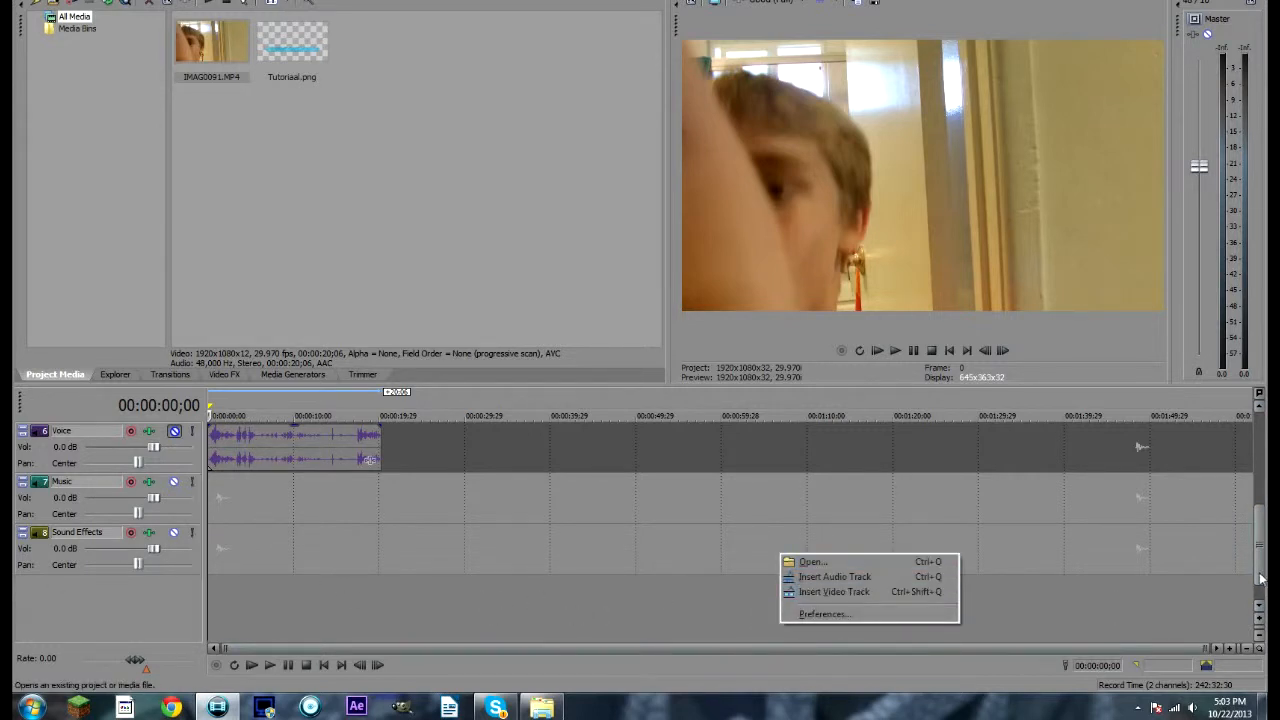
{"action": "left_click", "coordinate": [850, 591]}
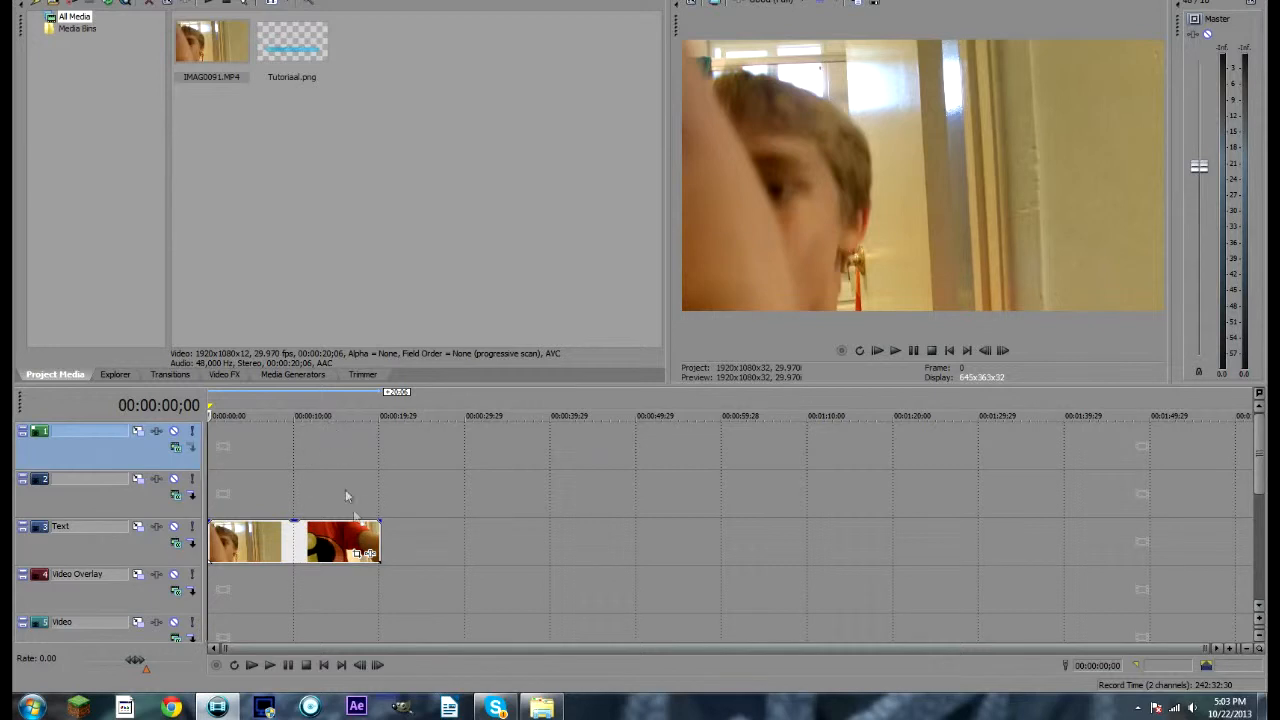
Place Tutoriaal.png on video track 2 from about 00:00:05;17 and preview the overlay on the video.
{"action": "left_click_drag", "start_coordinate": [295, 45], "coordinate": [256, 487]}
{"action": "scroll", "coordinate": [630, 580], "scroll_direction": "up", "scroll_amount": 6}
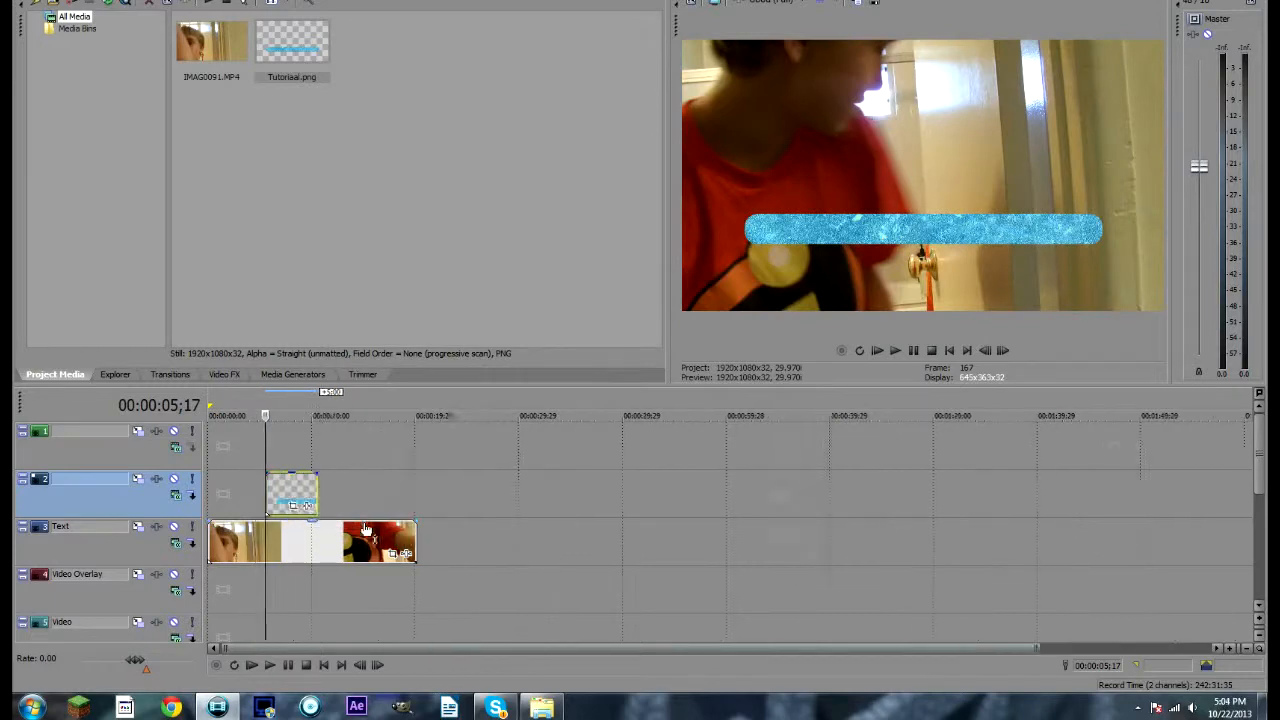
{"action": "key", "text": "space"}
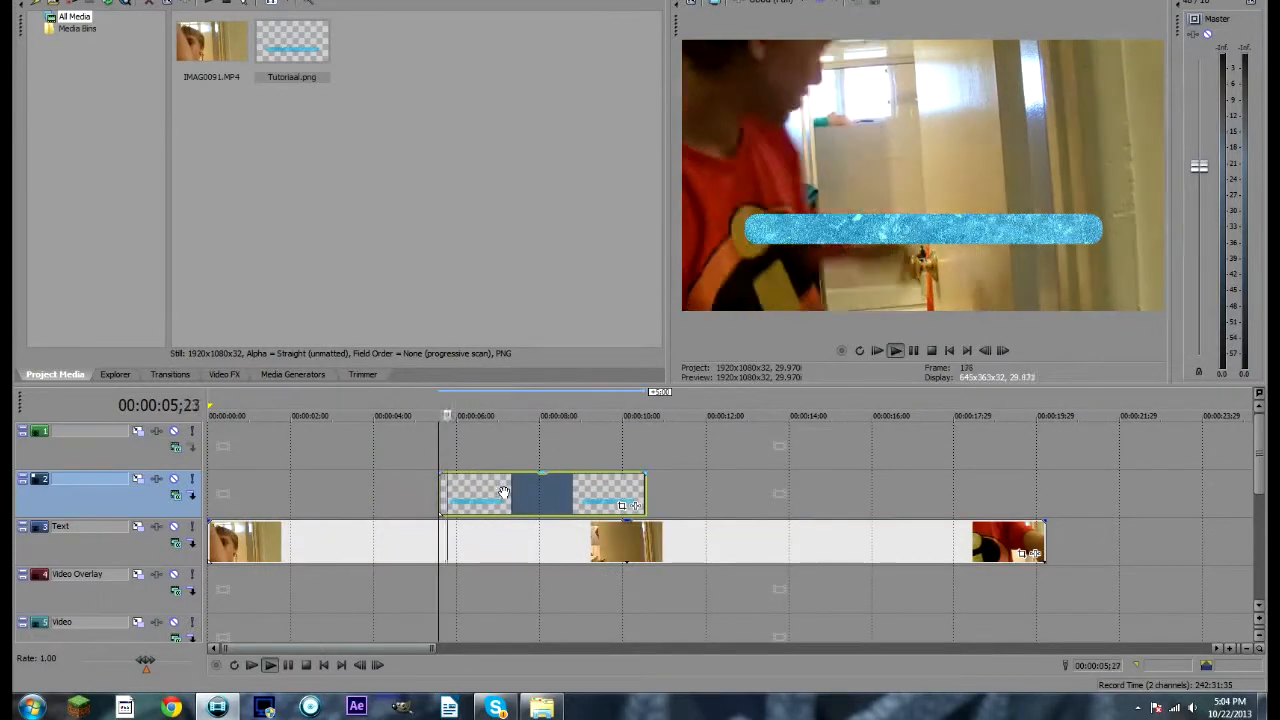
{"action": "key", "text": "space"}
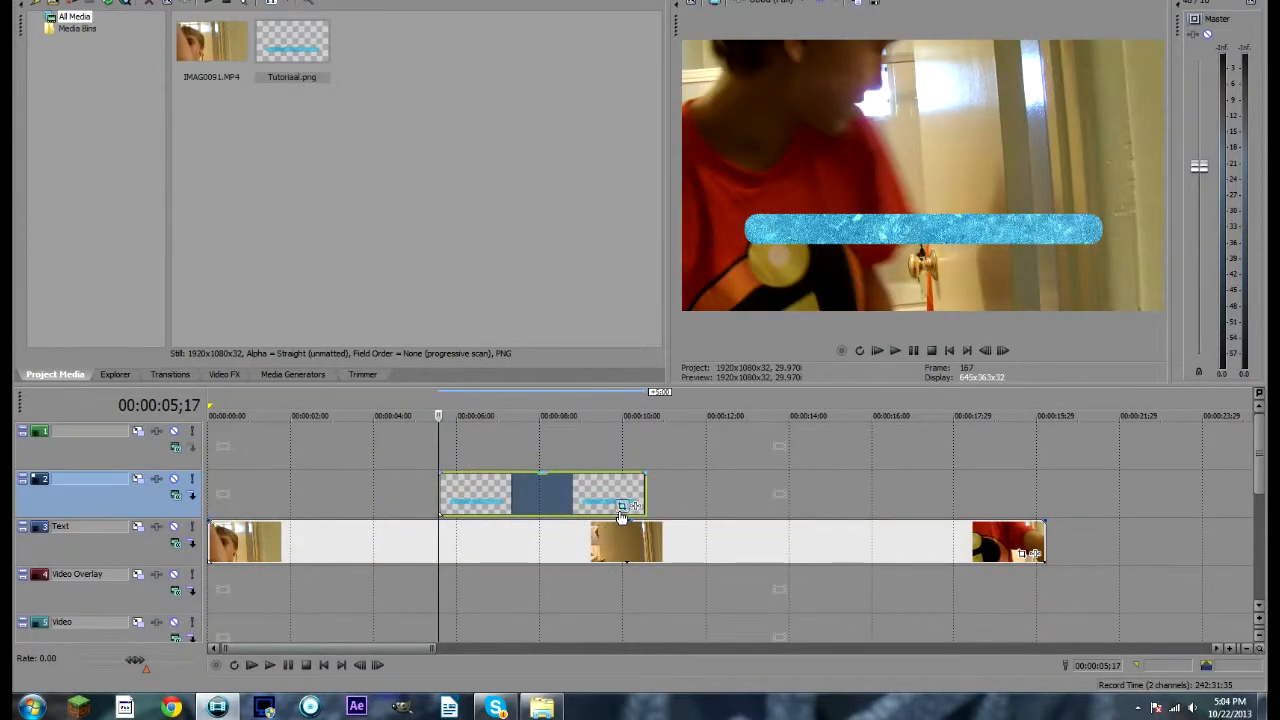
Reposition the bar using Event Pan/Crop with X Center 528 and Y Center 412 at 12.5% workspace zoom, and preview it.
{"action": "left_click", "coordinate": [621, 507]}
{"action": "left_click_drag", "start_coordinate": [726, 63], "coordinate": [698, 289]}
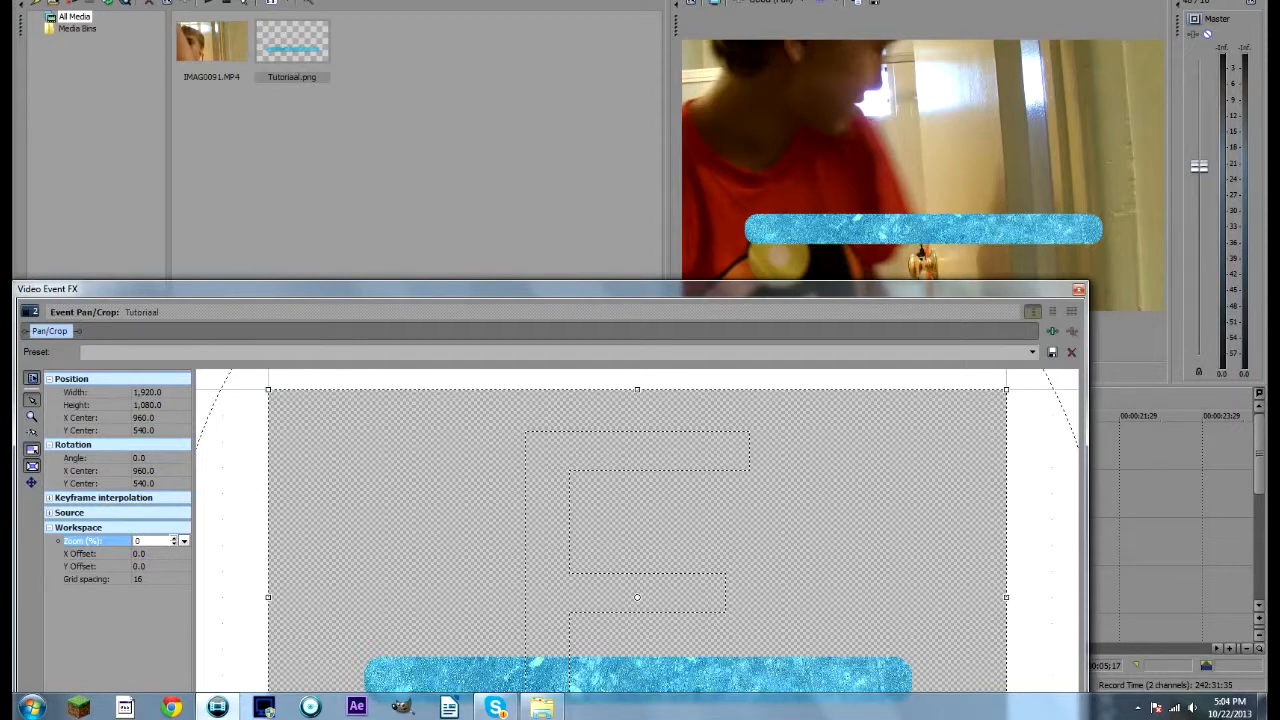
{"action": "type", "text": "0"}
{"action": "key", "text": "Return"}
{"action": "left_click_drag", "start_coordinate": [653, 589], "coordinate": [612, 589]}
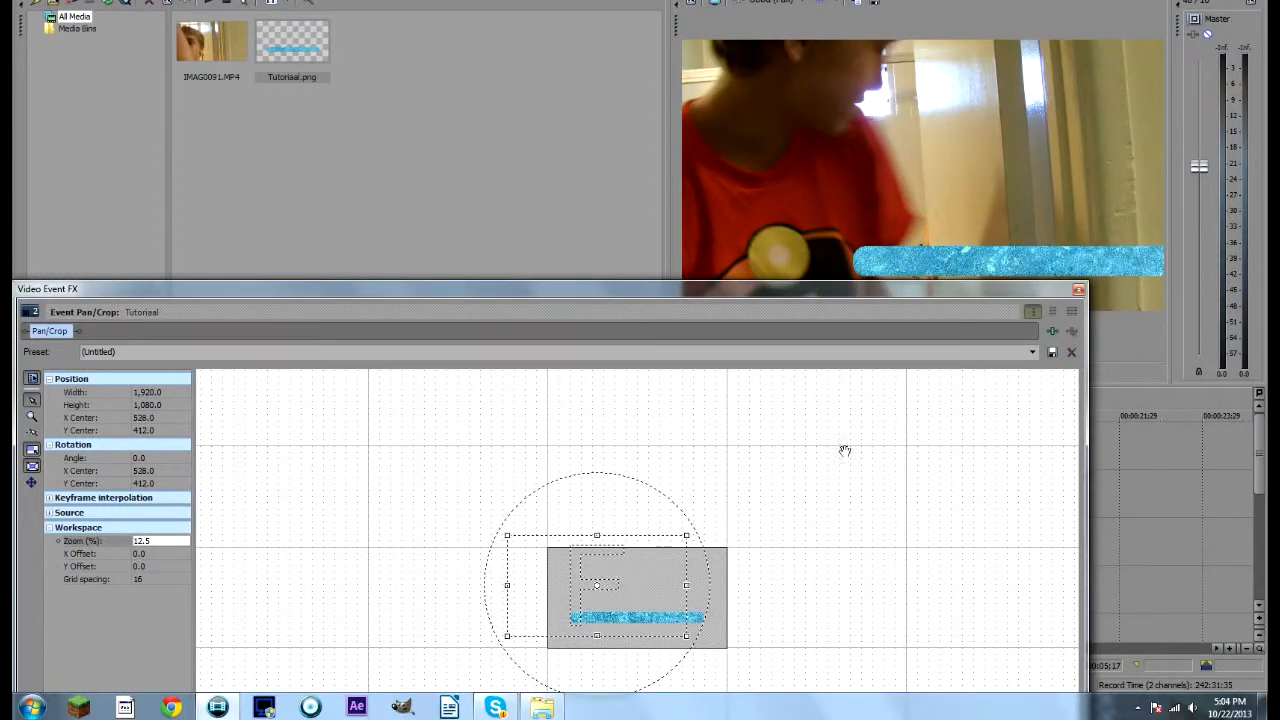
{"action": "left_click", "coordinate": [1078, 290]}
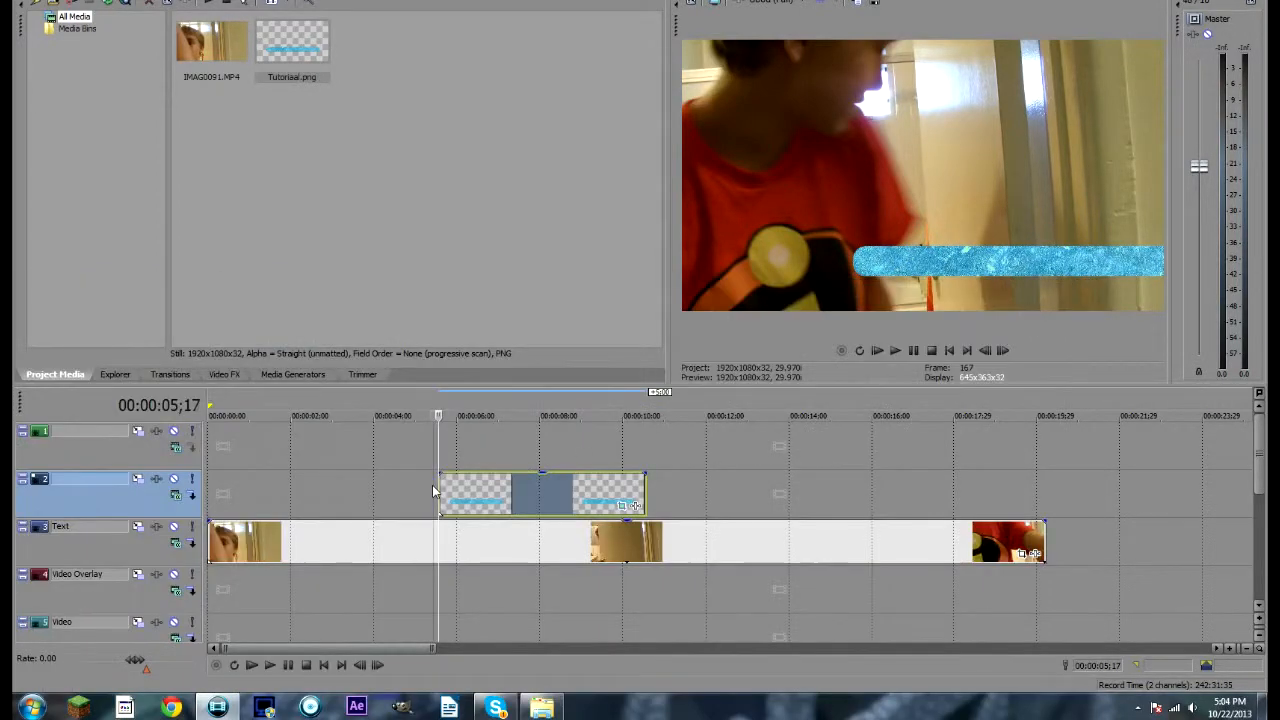
{"action": "key", "text": "space"}
{"action": "key", "text": "space"}
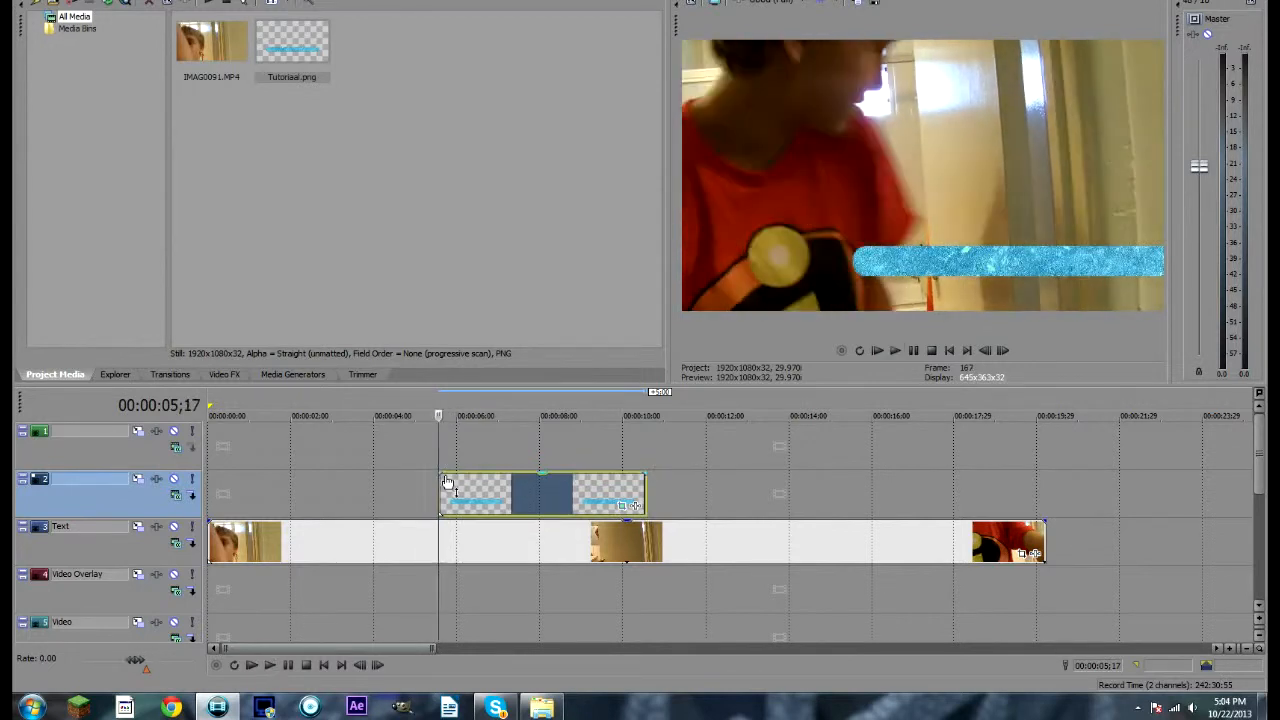
Add a short fade-in and fade-out to the Tutoriaal.png clip on track 2 and preview the fades.
{"action": "left_click_drag", "start_coordinate": [442, 476], "coordinate": [448, 477]}
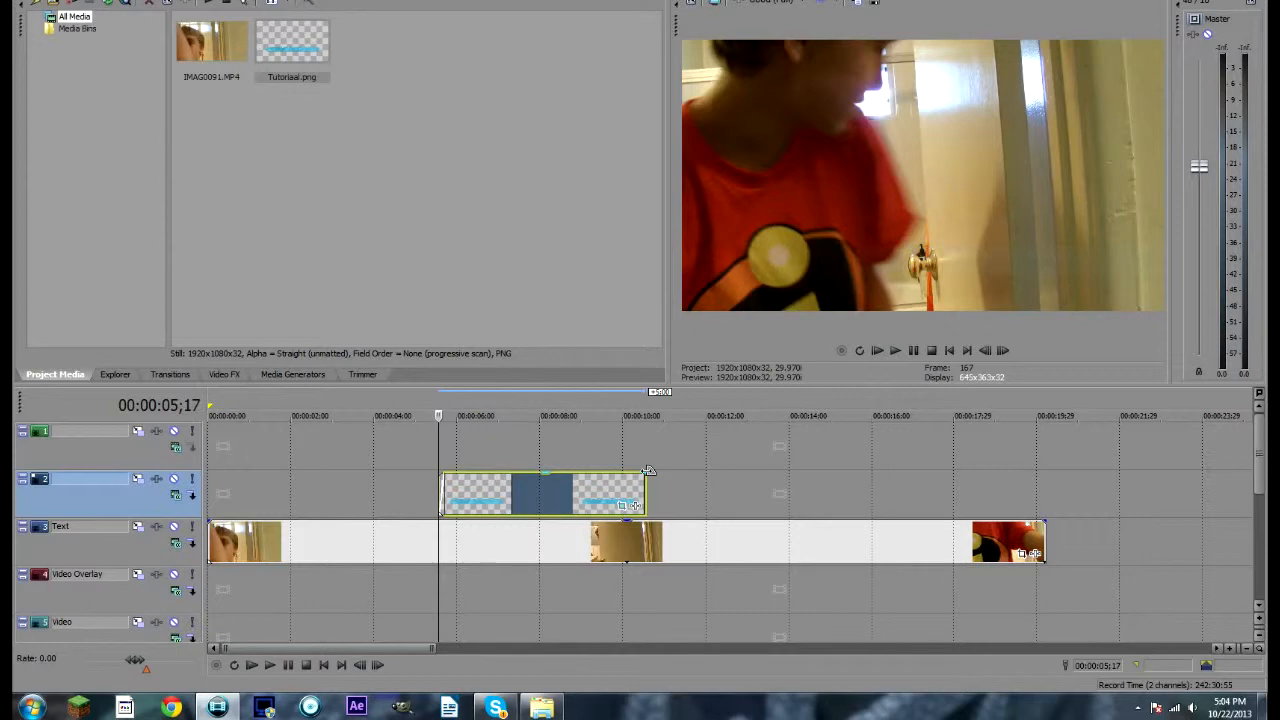
{"action": "key", "text": "space"}
{"action": "key", "text": "space"}
{"action": "key", "text": "space"}
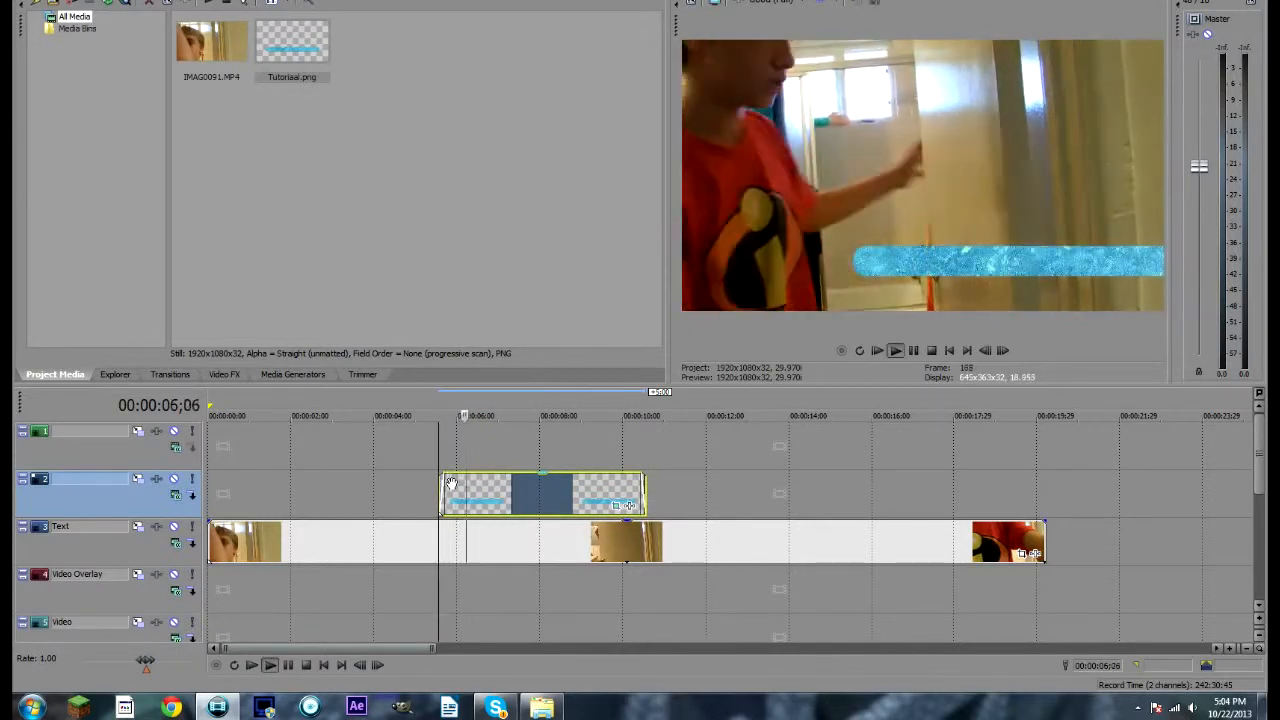
{"action": "key", "text": "space"}
{"action": "scroll", "coordinate": [453, 494], "scroll_direction": "up", "scroll_amount": 3}
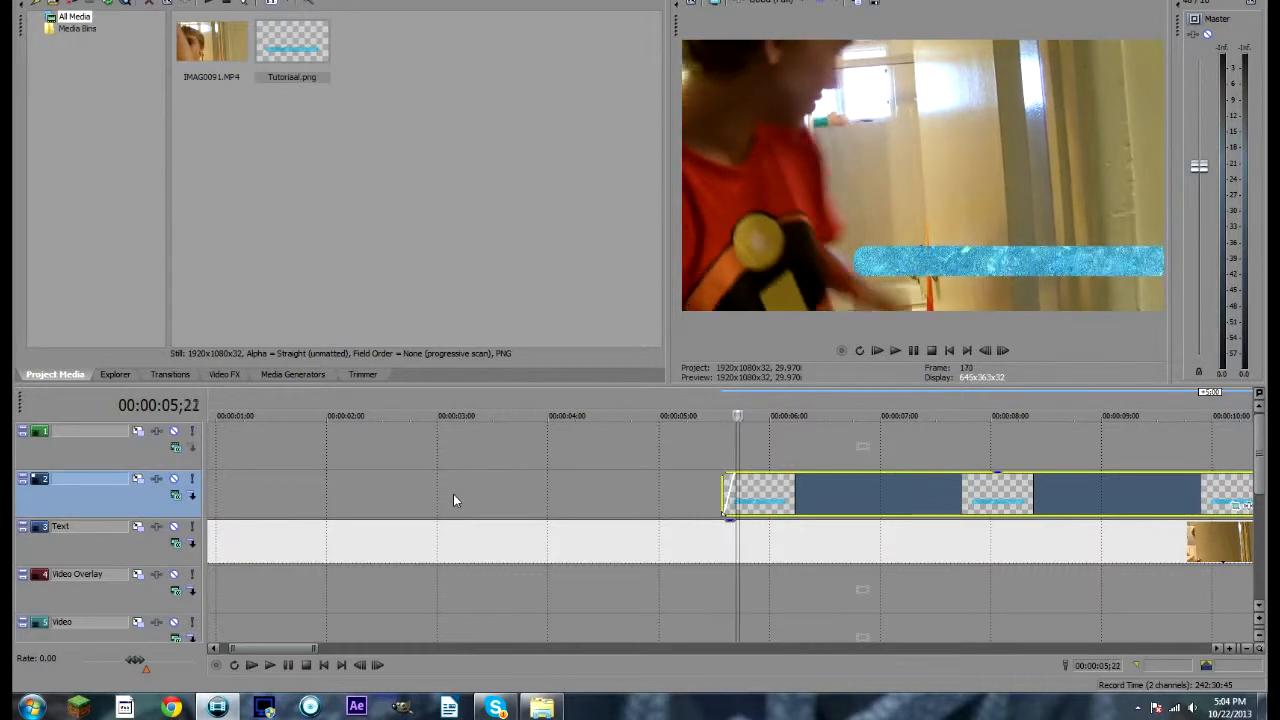
Move frame by frame through the opening of the Tutoriaal.png clip to examine how the bar appears over the video.
{"action": "key", "text": "Left"}
{"action": "key", "text": "Left"}
{"action": "key", "text": "Left"}
{"action": "key", "text": "Left"}
{"action": "key", "text": "Left"}
{"action": "key", "text": "Left"}
{"action": "key", "text": "Left"}
{"action": "key", "text": "Left"}
{"action": "key", "text": "Left"}
{"action": "key", "text": "Left"}
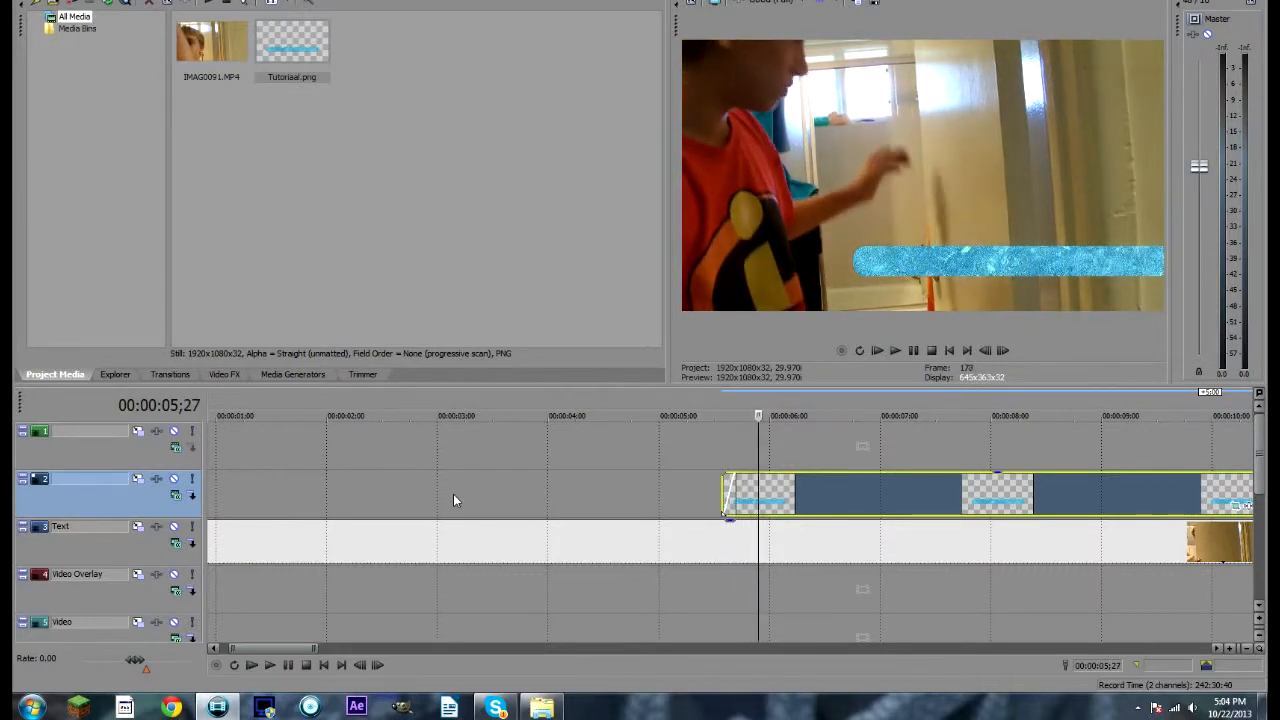
{"action": "key", "text": "Right"}
{"action": "key", "text": "space"}
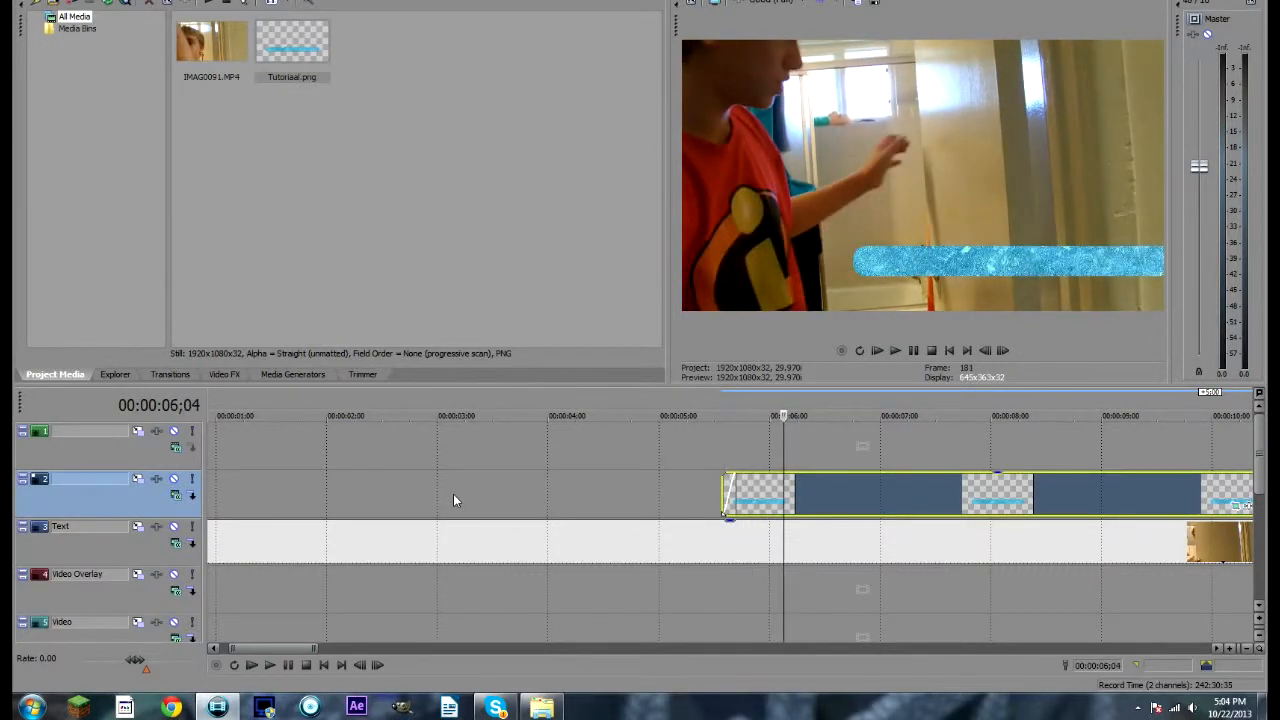
{"action": "key", "text": "Left"}
{"action": "key", "text": "Left"}
{"action": "key", "text": "Left"}
{"action": "key", "text": "Left"}
{"action": "key", "text": "Left"}
{"action": "key", "text": "Left"}
{"action": "key", "text": "Left"}
{"action": "key", "text": "Left"}
{"action": "key", "text": "Left"}
{"action": "key", "text": "Left"}
{"action": "key", "text": "Left"}
{"action": "key", "text": "Left"}
{"action": "key", "text": "Left"}
{"action": "key", "text": "Left"}
{"action": "key", "text": "Left"}
{"action": "key", "text": "Left"}
{"action": "key", "text": "Left"}
{"action": "key", "text": "Left"}
{"action": "key", "text": "Left"}
{"action": "key", "text": "Left"}
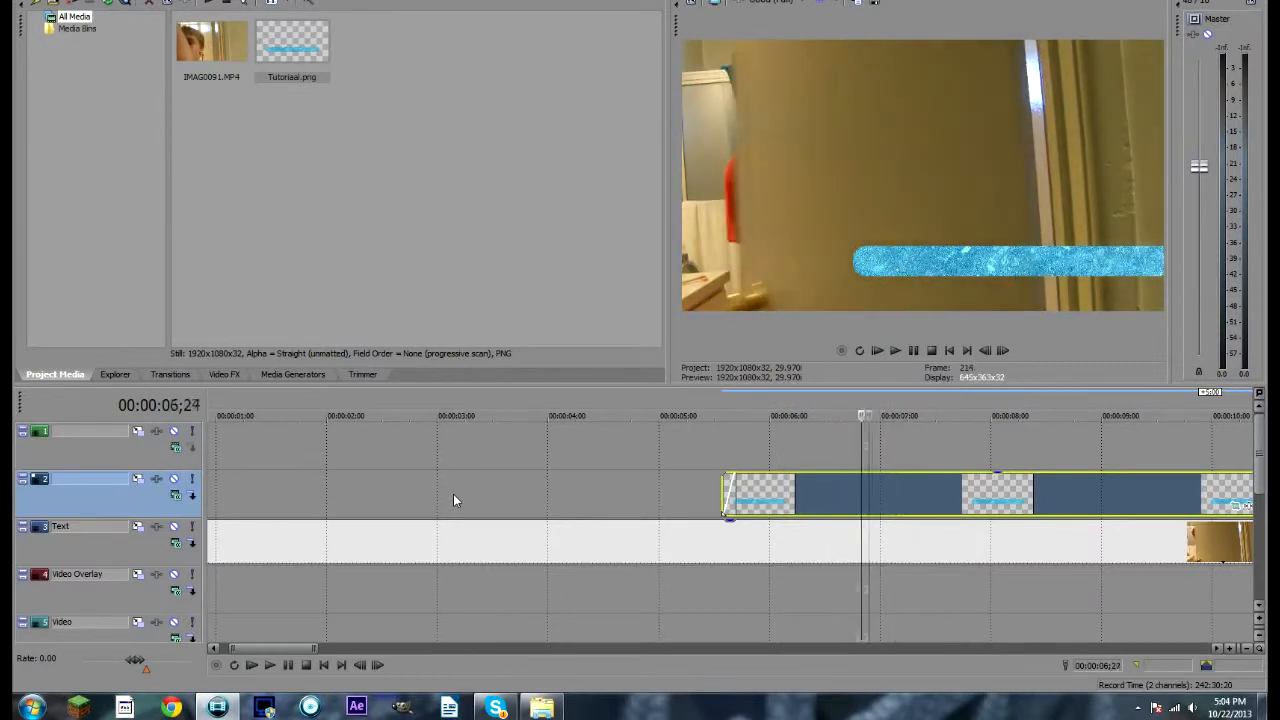
In the Tutoriaal clip's Event Pan/Crop, add a second Position keyframe about 11 frames in, keeping the bar's placement.
{"action": "scroll", "coordinate": [457, 499], "scroll_direction": "down", "scroll_amount": 3}
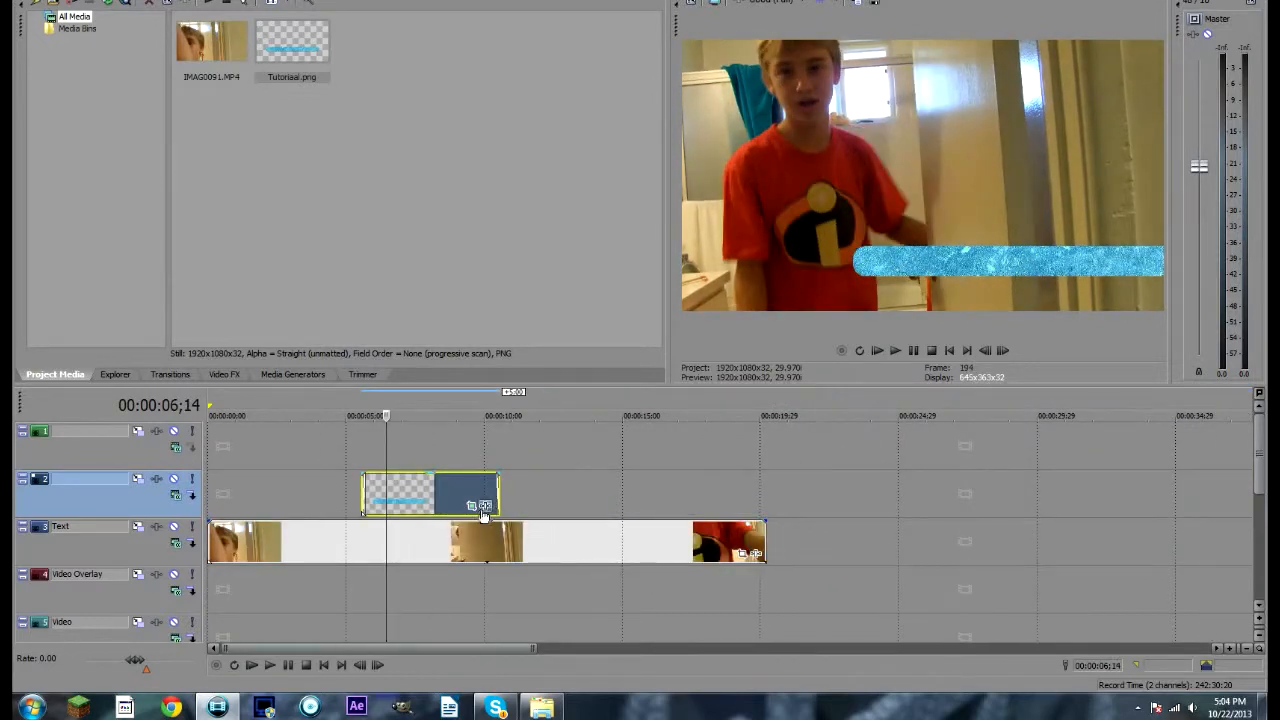
{"action": "left_click", "coordinate": [472, 505]}
{"action": "left_click_drag", "start_coordinate": [665, 292], "coordinate": [736, 103]}
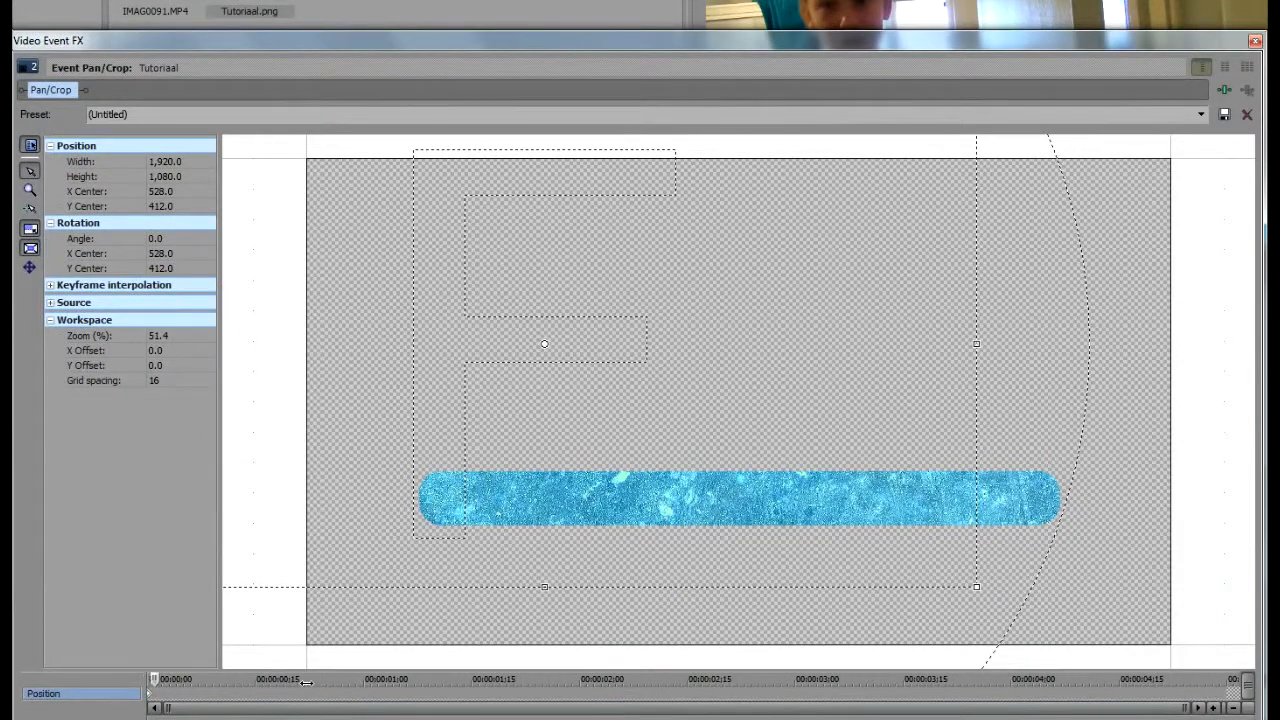
{"action": "left_click_drag", "start_coordinate": [266, 679], "coordinate": [263, 680]}
{"action": "double_click", "coordinate": [264, 693]}
{"action": "double_click", "coordinate": [402, 42]}
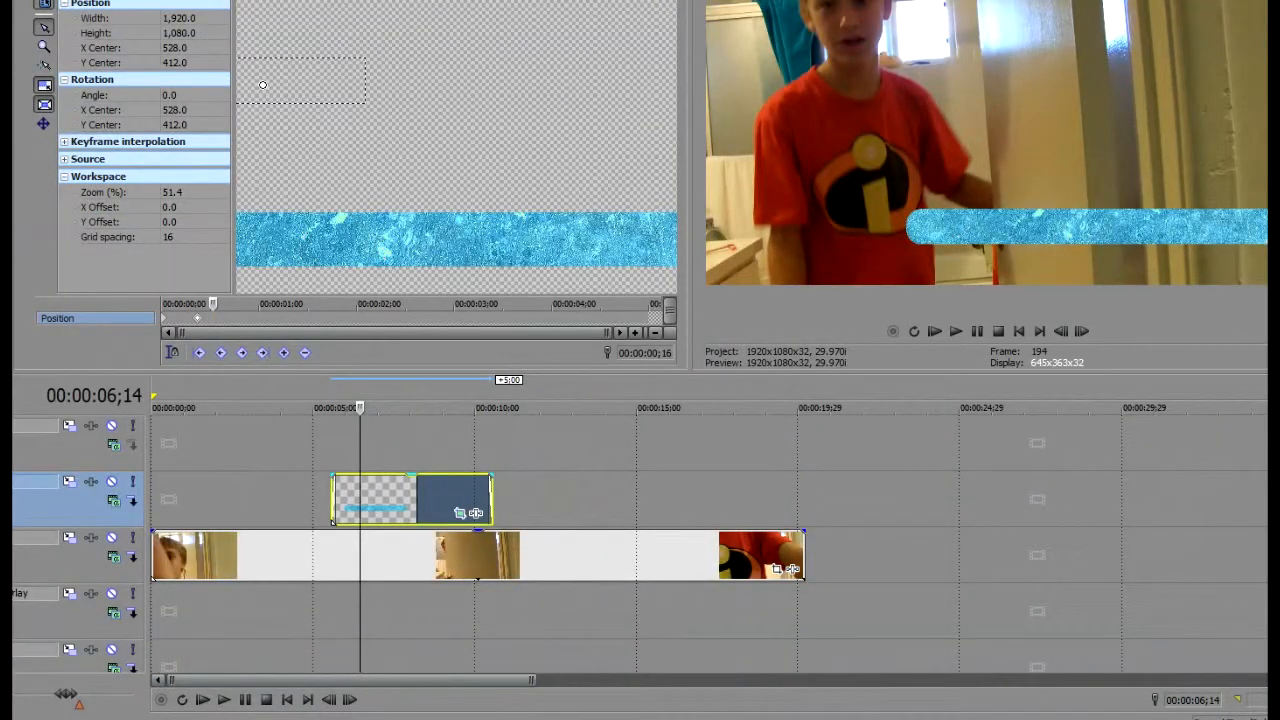
{"action": "double_click", "coordinate": [173, 362]}
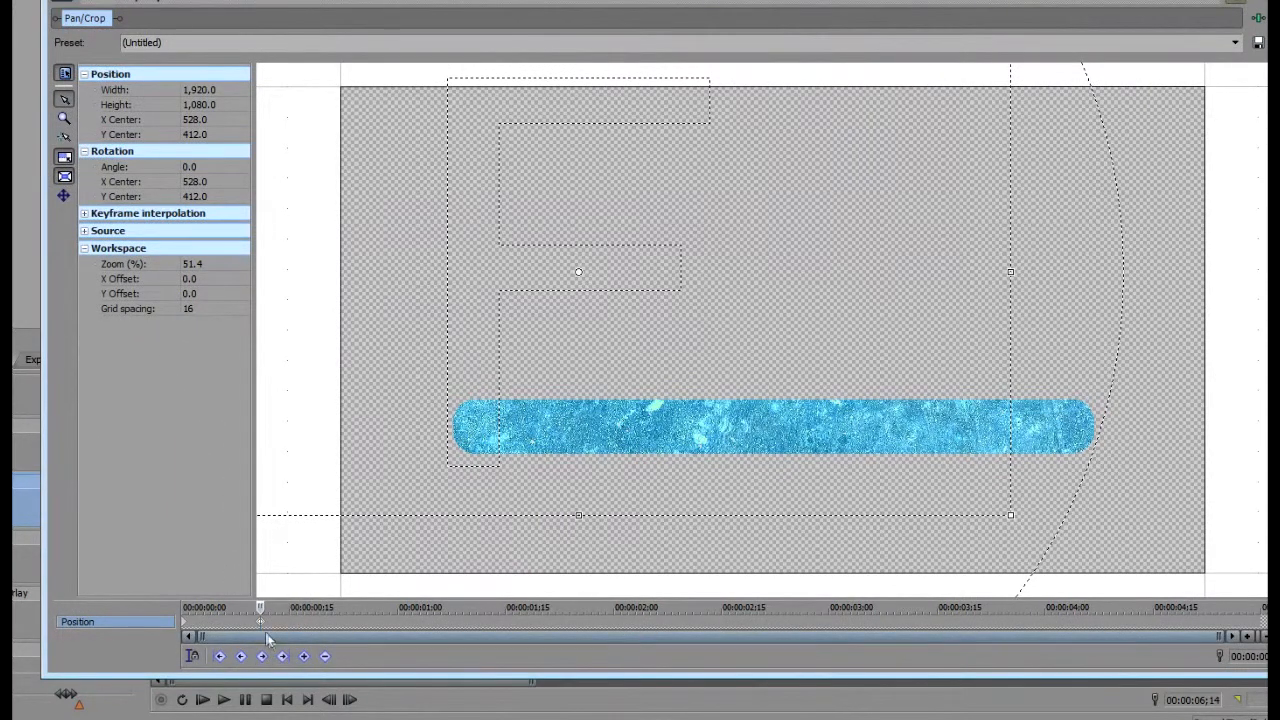
Shift the first keyframe's crop frame to about X Center -761.6 and Y Center 327 so the bar starts off screen, and scrub the motion.
{"action": "left_click", "coordinate": [186, 629]}
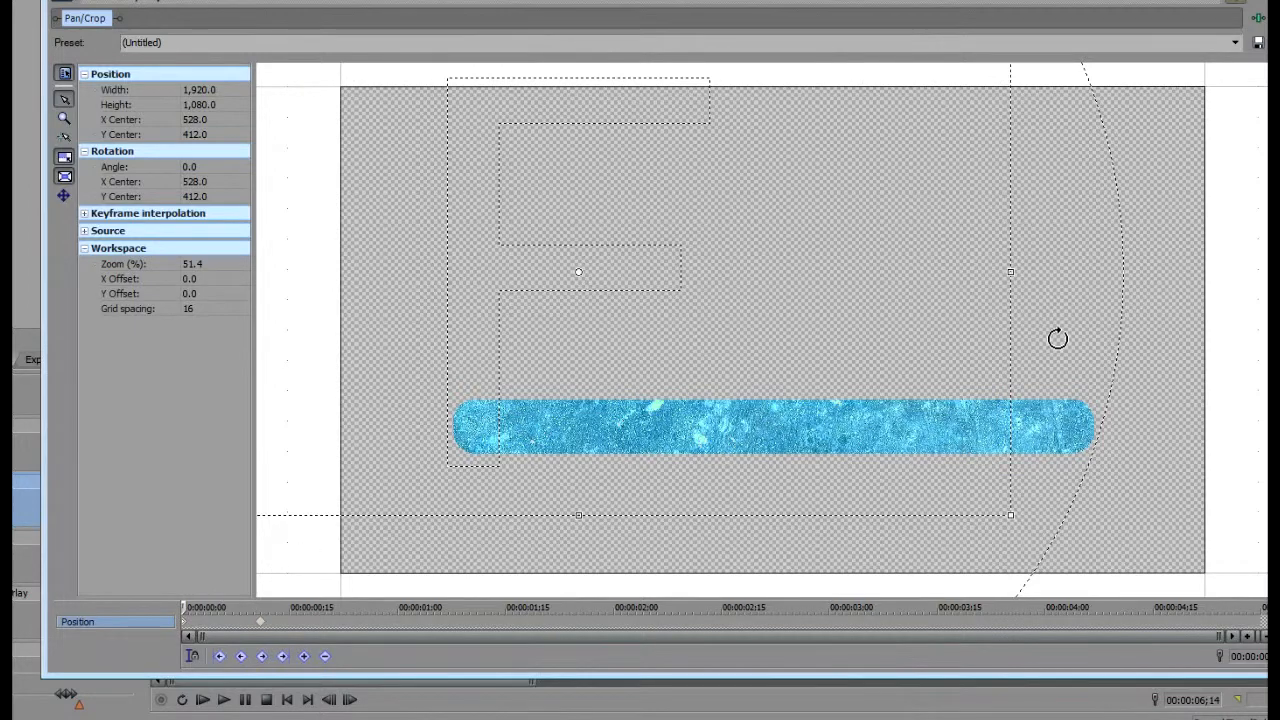
{"action": "scroll", "coordinate": [1057, 338], "scroll_direction": "down", "scroll_amount": 5}
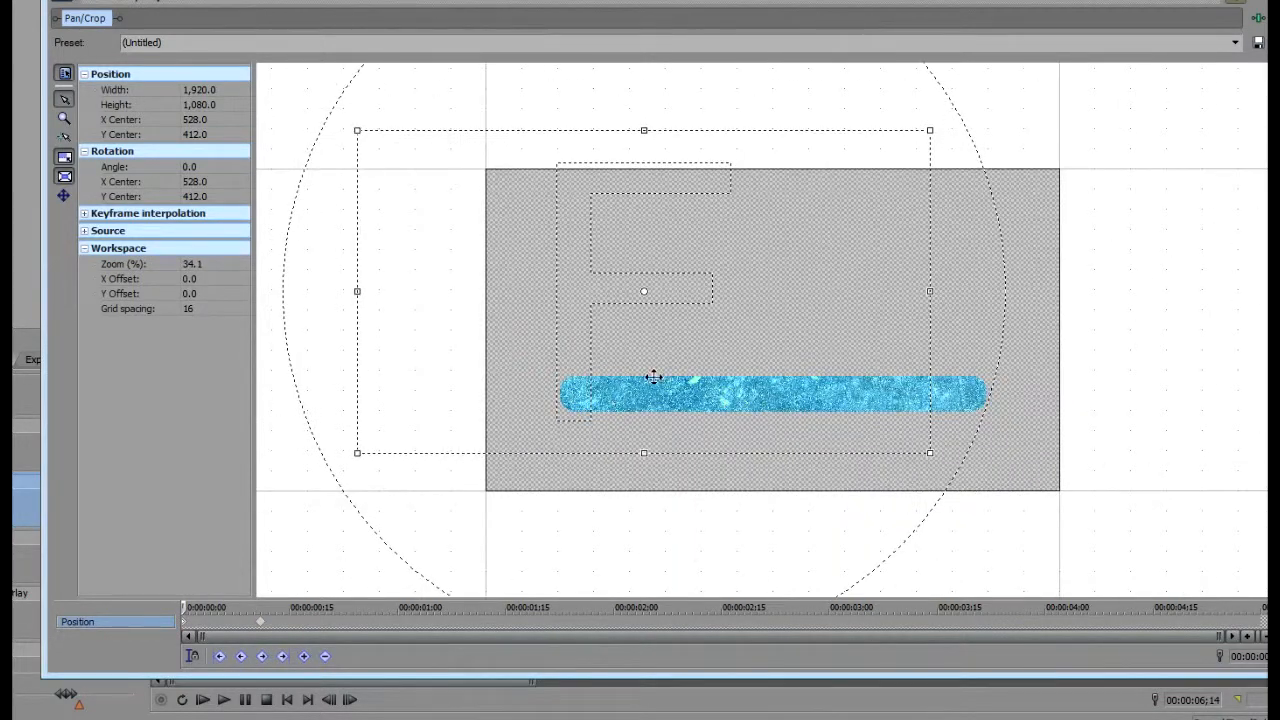
{"action": "left_click_drag", "start_coordinate": [853, 369], "coordinate": [468, 339]}
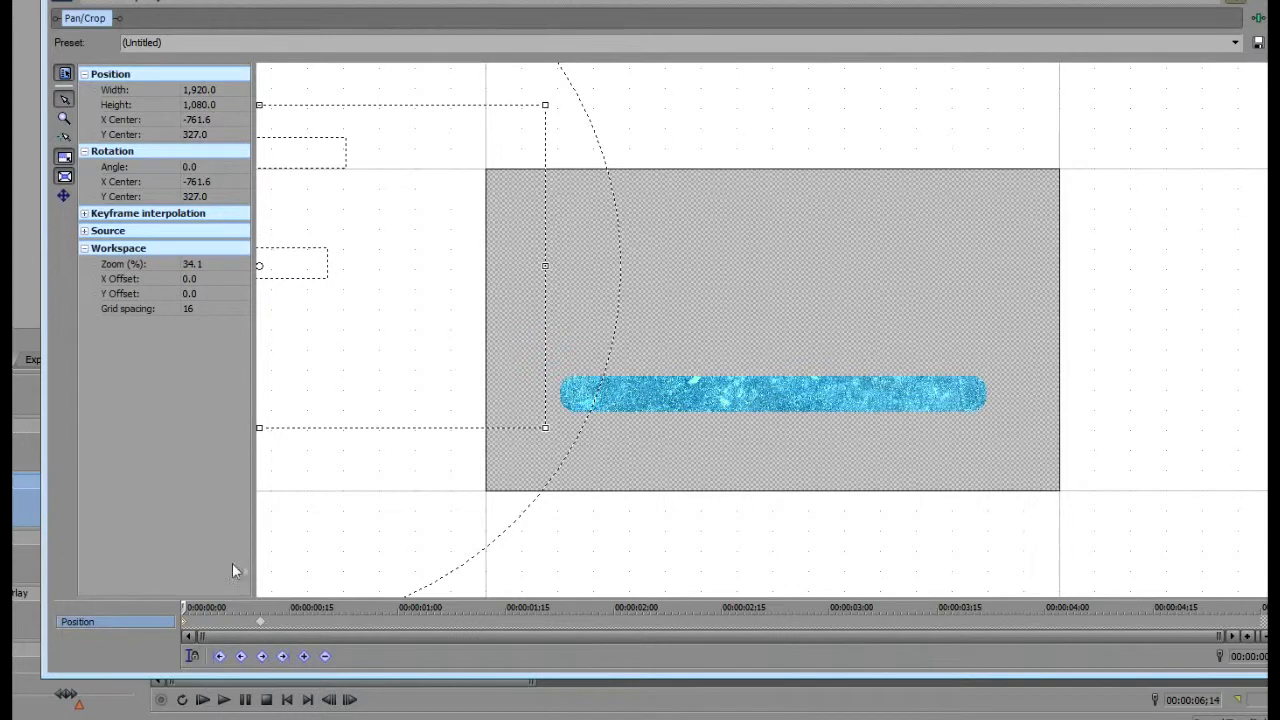
{"action": "left_click_drag", "start_coordinate": [183, 607], "coordinate": [298, 608]}
{"action": "left_click_drag", "start_coordinate": [178, 607], "coordinate": [320, 607]}
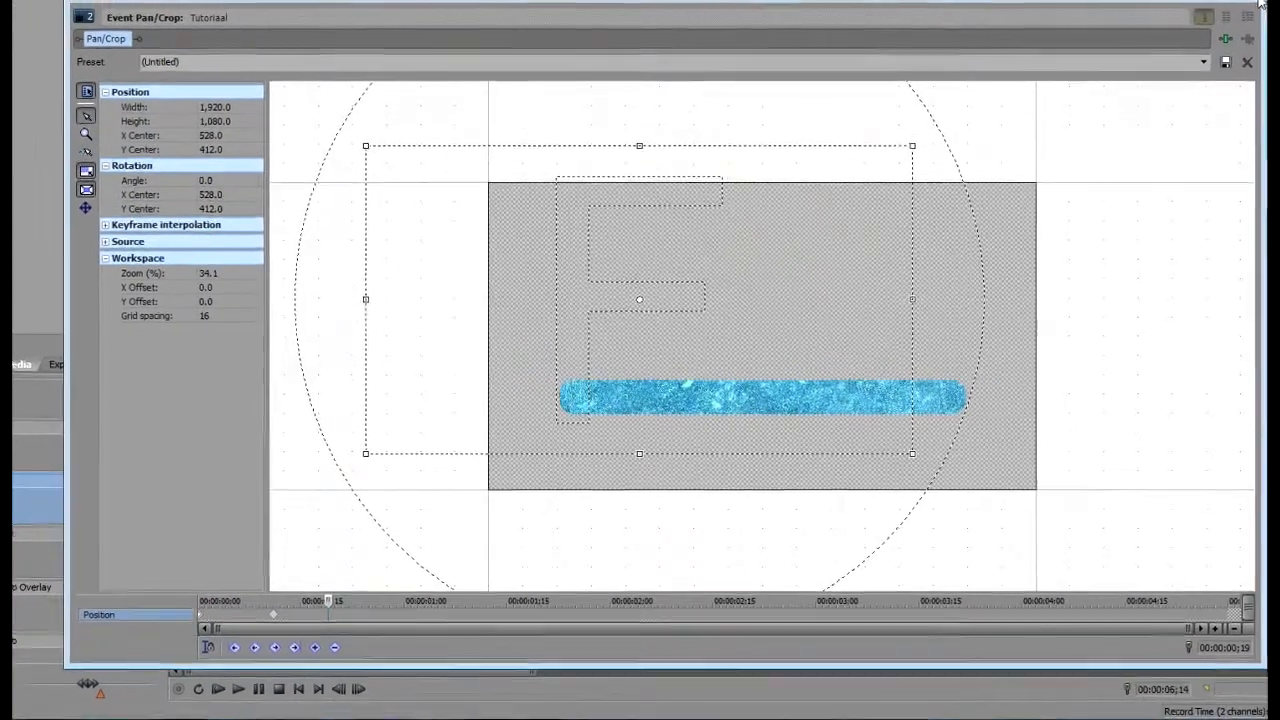
{"action": "left_click", "coordinate": [1260, 4]}
Preview the bar's slide-in animation from about 00:00:05;10 on the timeline.
{"action": "left_click", "coordinate": [355, 492]}
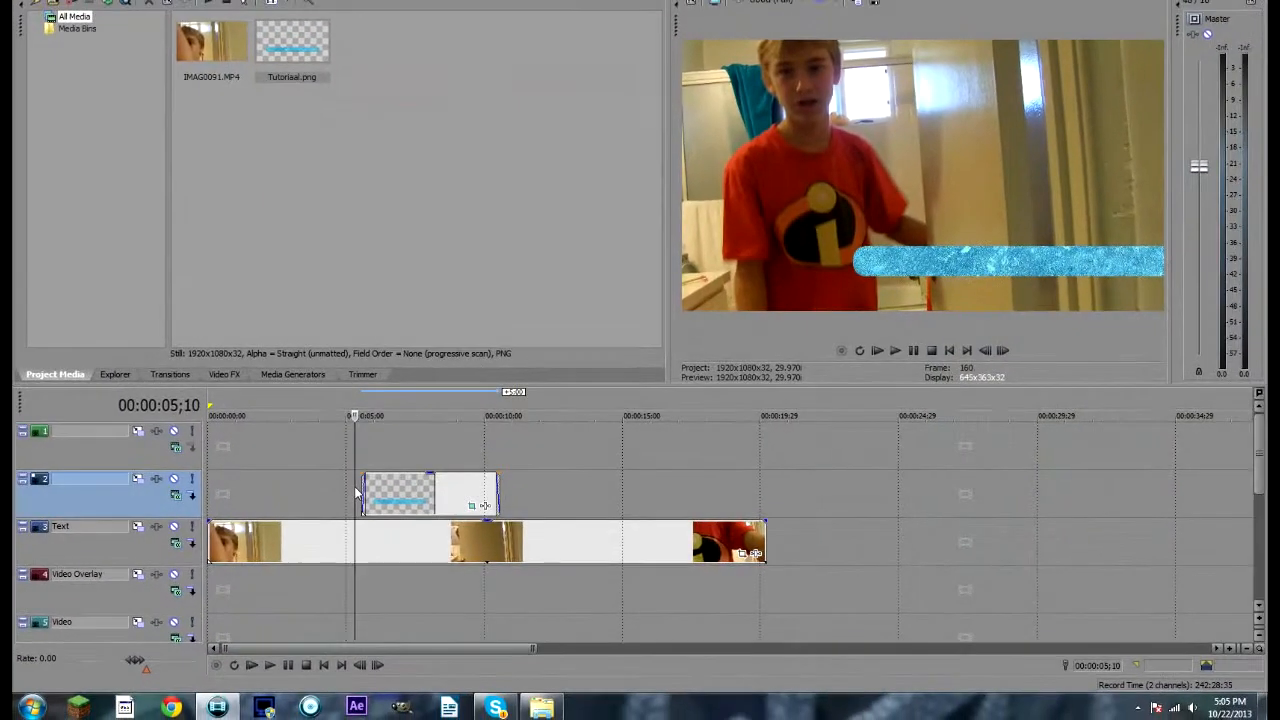
{"action": "key", "text": "space"}
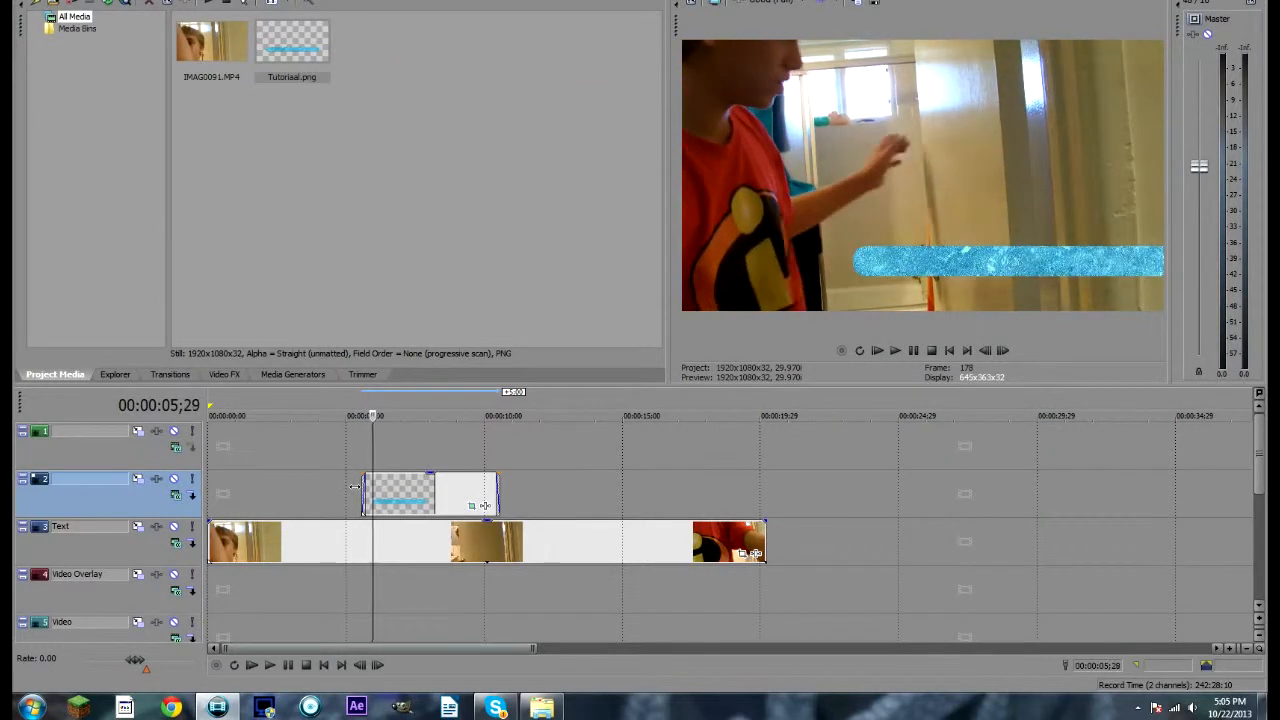
{"action": "left_click", "coordinate": [354, 487]}
Move the second Position keyframe earlier to about 4 frames in, and preview the faster slide-in.
{"action": "left_click", "coordinate": [472, 505]}
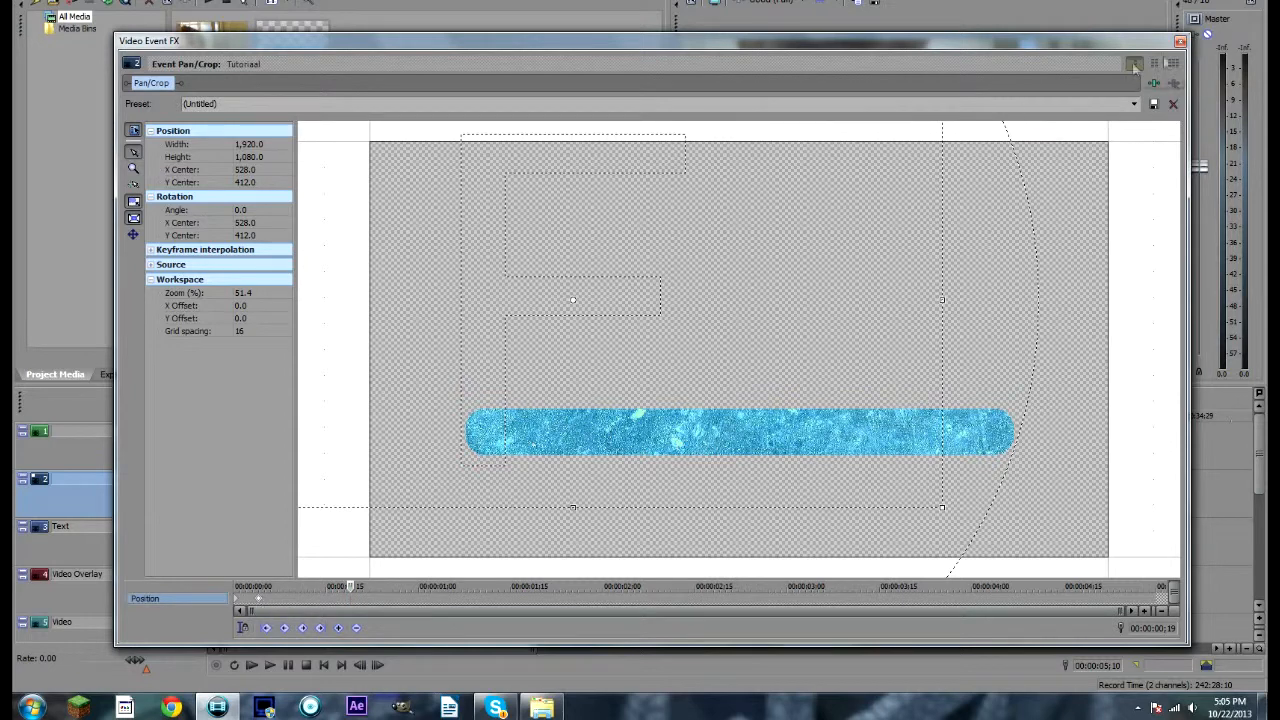
{"action": "left_click", "coordinate": [1180, 43]}
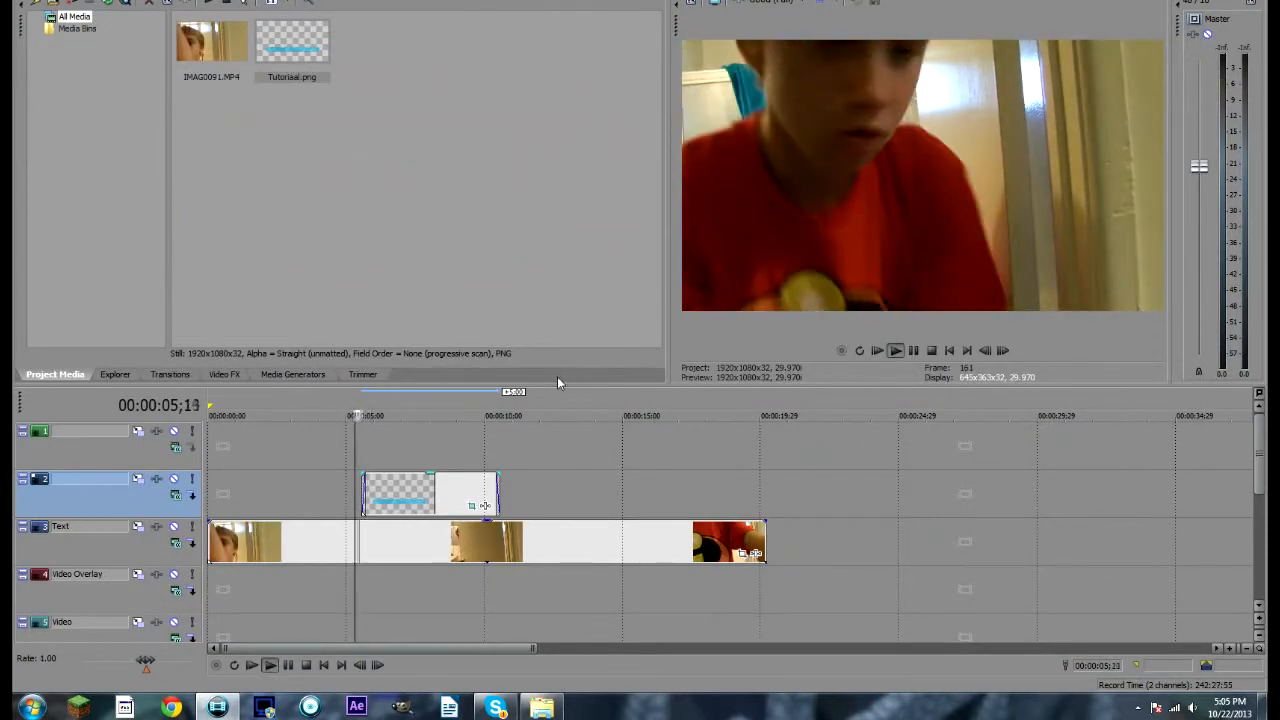
{"action": "key", "text": "space"}
{"action": "key", "text": "space"}
{"action": "scroll", "coordinate": [346, 459], "scroll_direction": "up", "scroll_amount": 3}
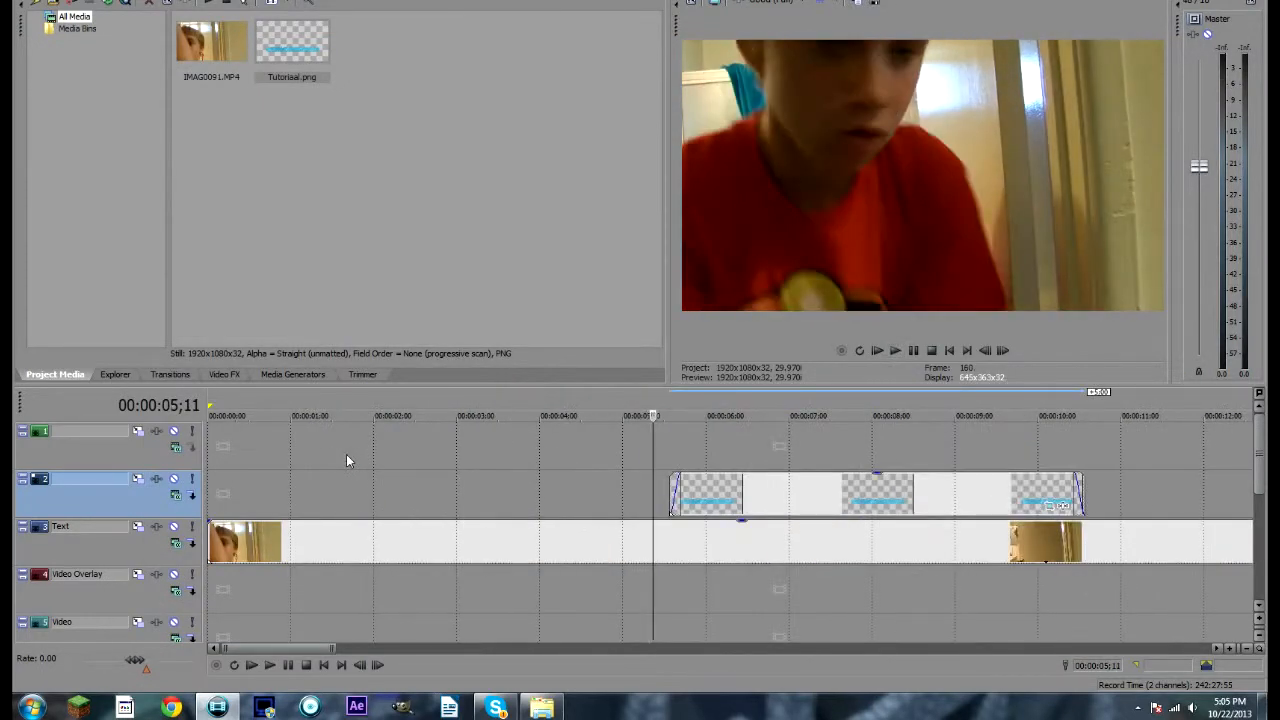
{"action": "key", "text": "space"}
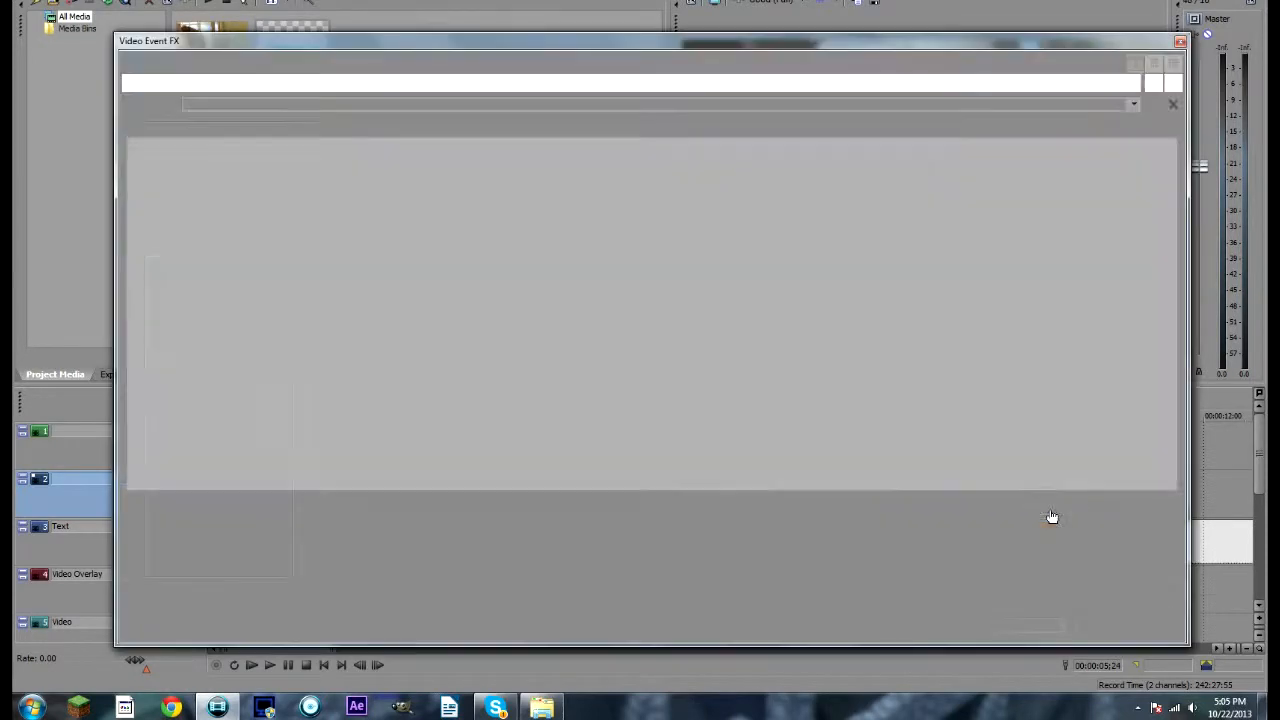
Move the second Position keyframe to 00:00:00;07 and preview the slide-in from about 00:00:05;15.
{"action": "left_click", "coordinate": [1062, 505]}
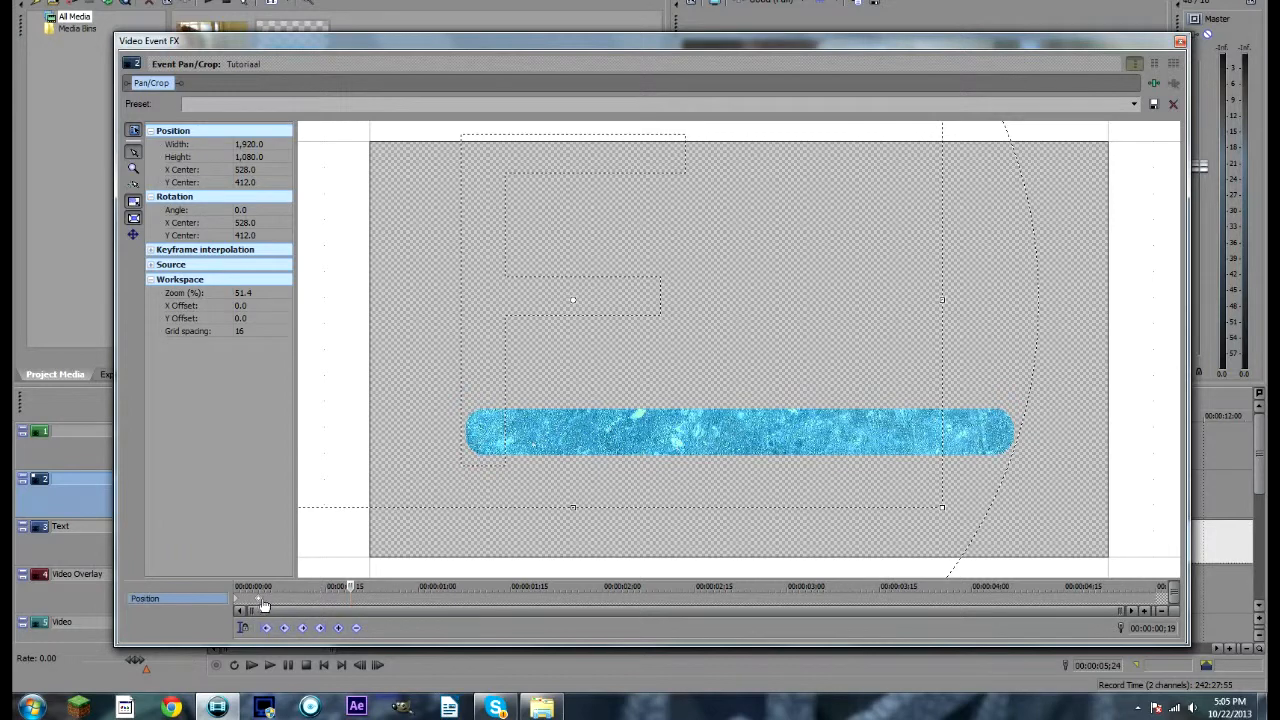
{"action": "left_click", "coordinate": [1181, 42]}
{"action": "key", "text": "space"}
{"action": "key", "text": "space"}
{"action": "left_click", "coordinate": [664, 474]}
{"action": "key", "text": "space"}
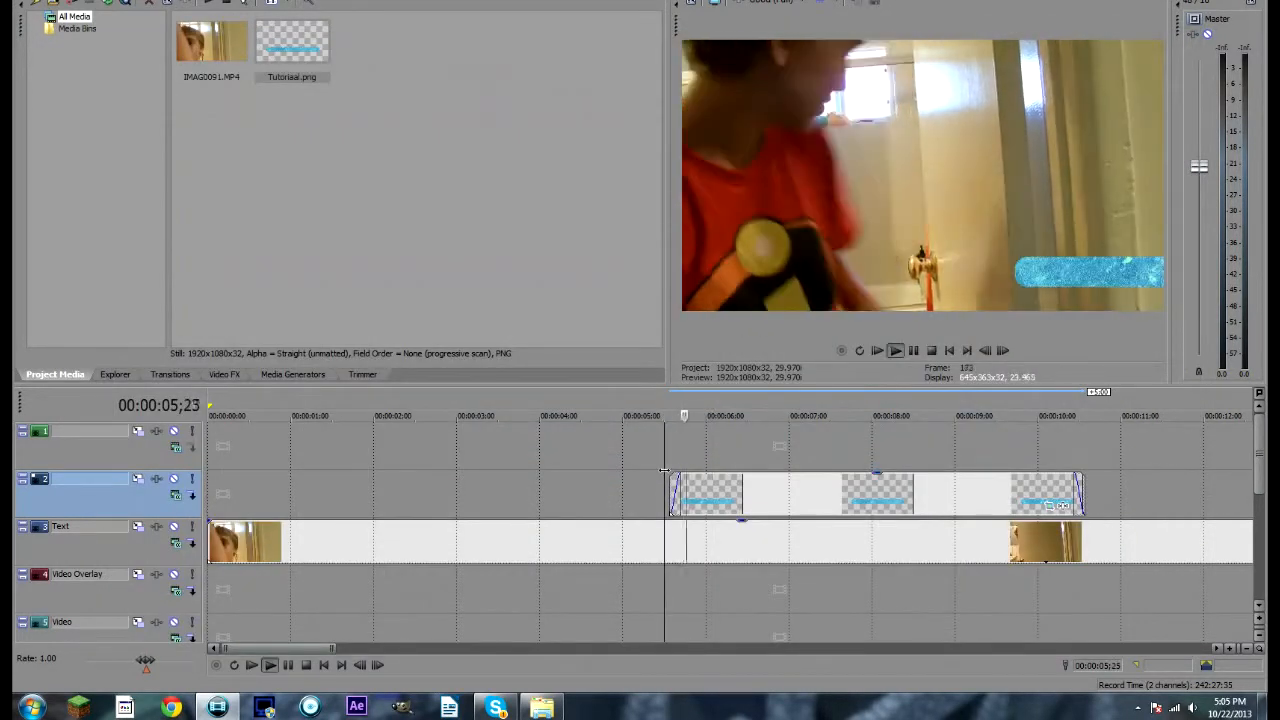
{"action": "key", "text": "space"}
{"action": "key", "text": "space"}
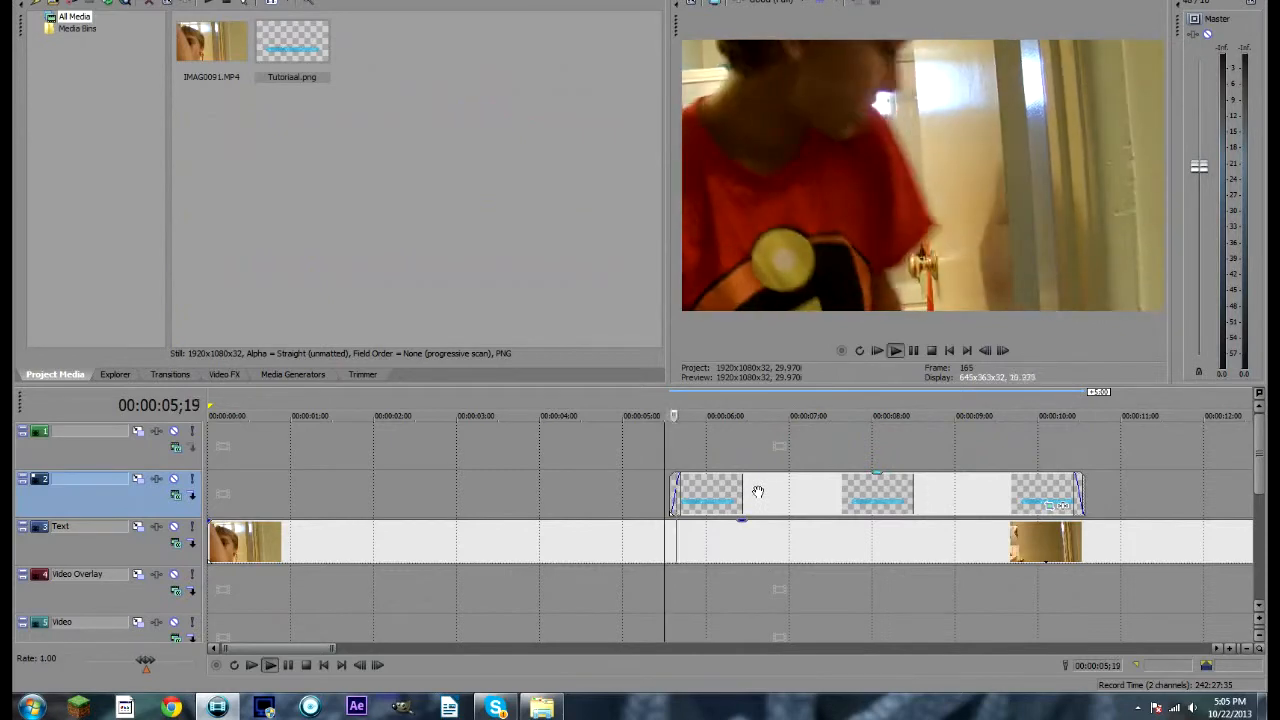
{"action": "key", "text": "space"}
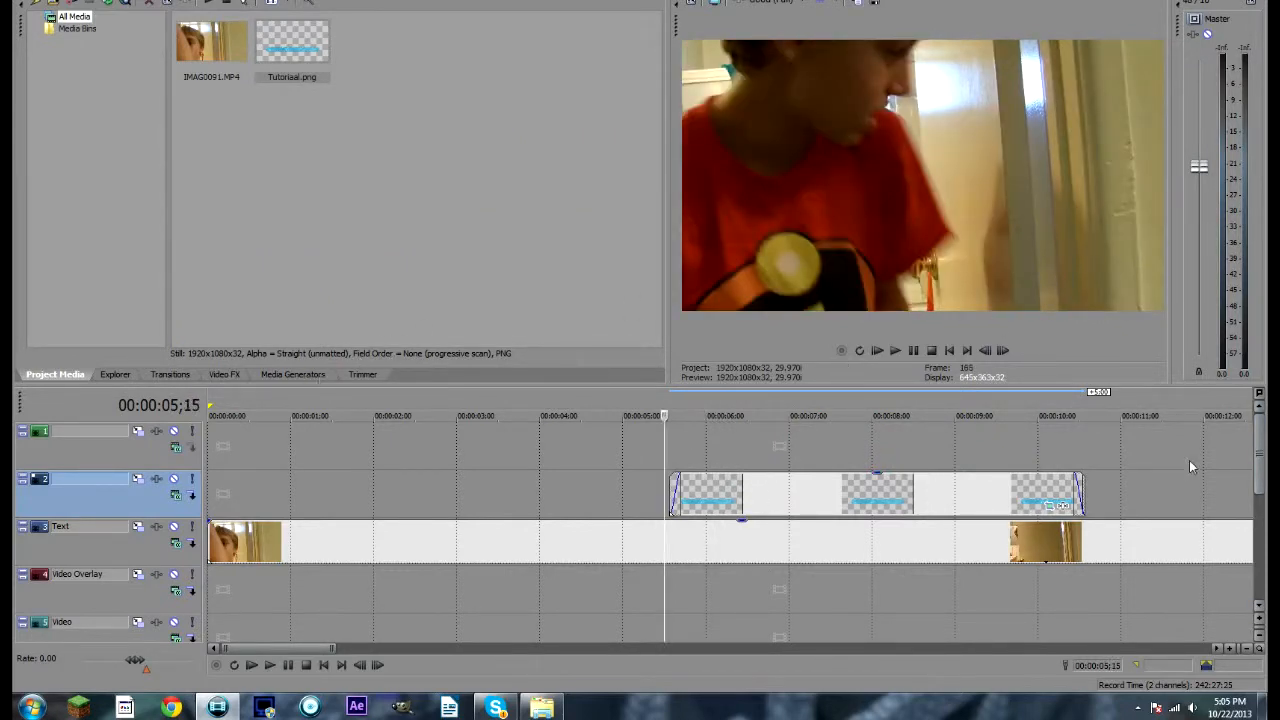
Save the first keyframe's off-screen position as a Pan/Crop preset named twitter1222.
{"action": "left_click", "coordinate": [1050, 510]}
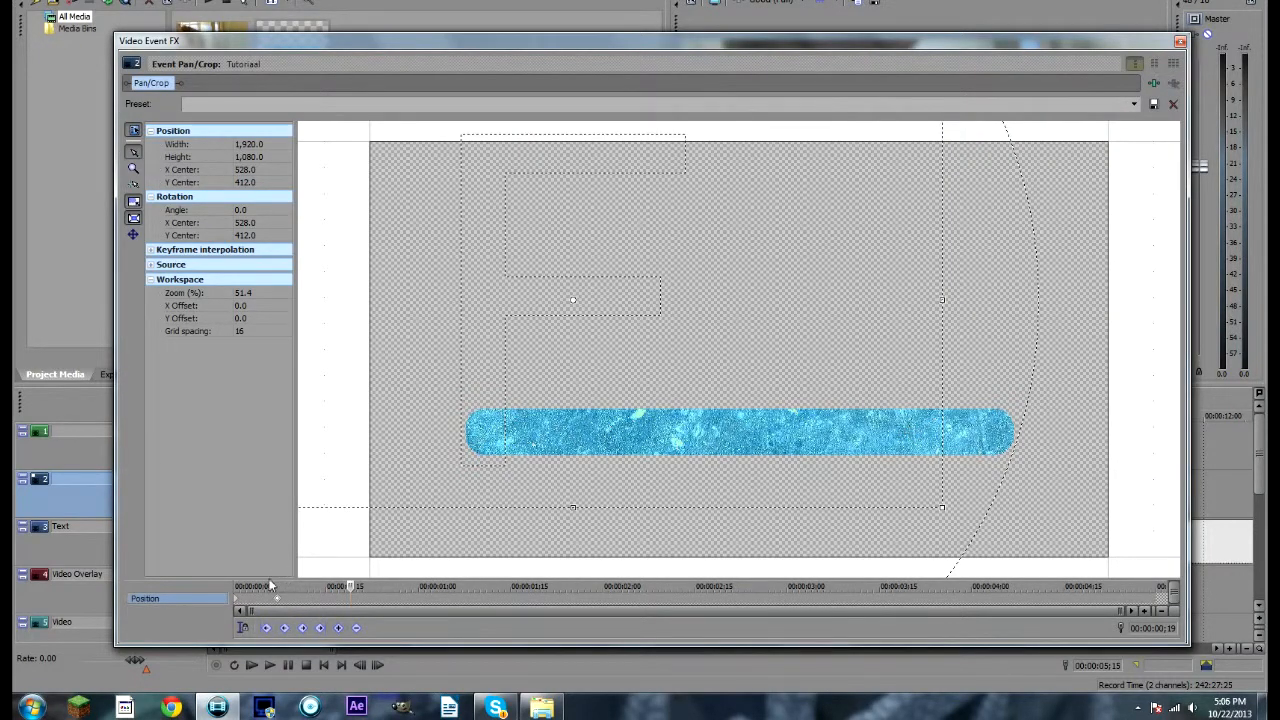
{"action": "left_click", "coordinate": [237, 603]}
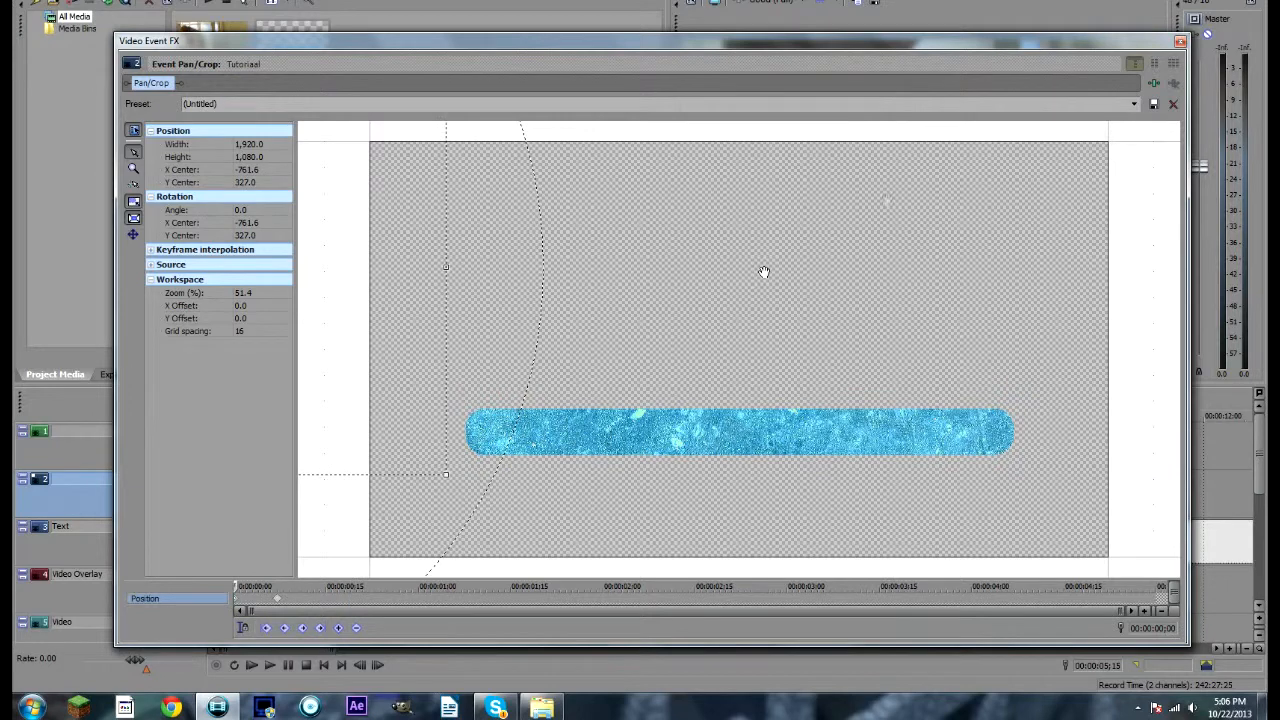
{"action": "left_click", "coordinate": [1135, 105]}
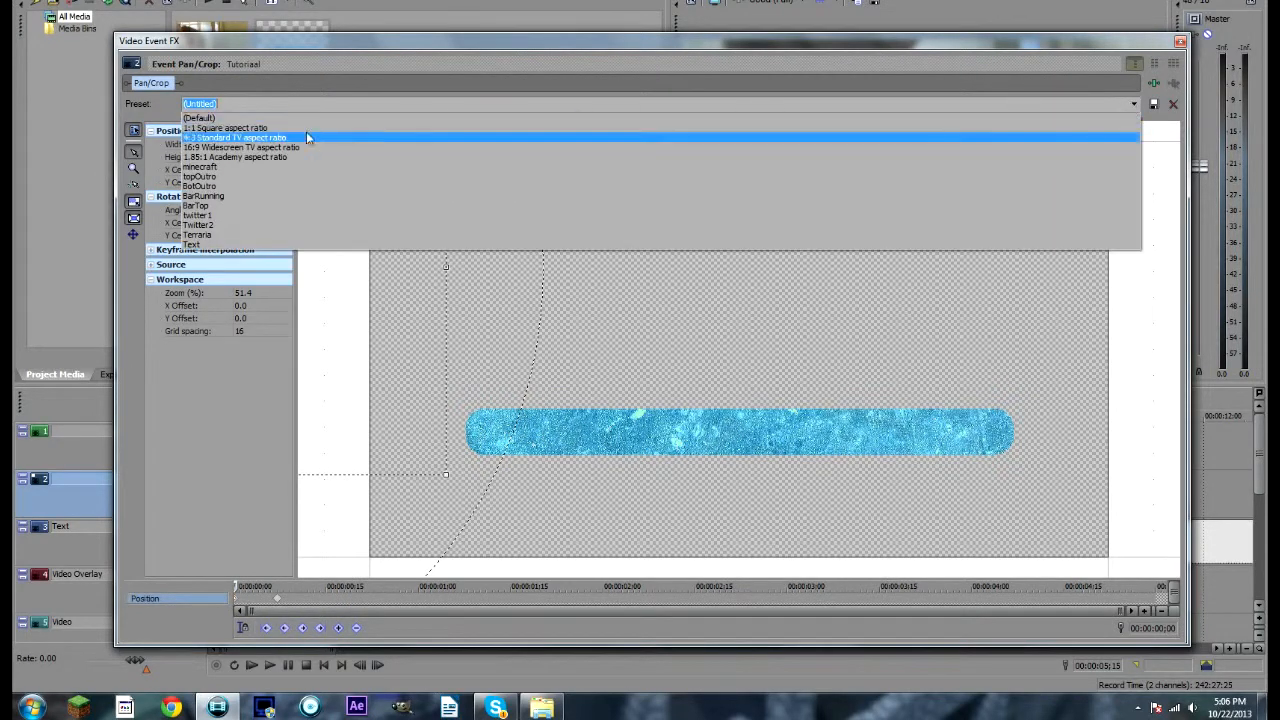
{"action": "left_click", "coordinate": [252, 104]}
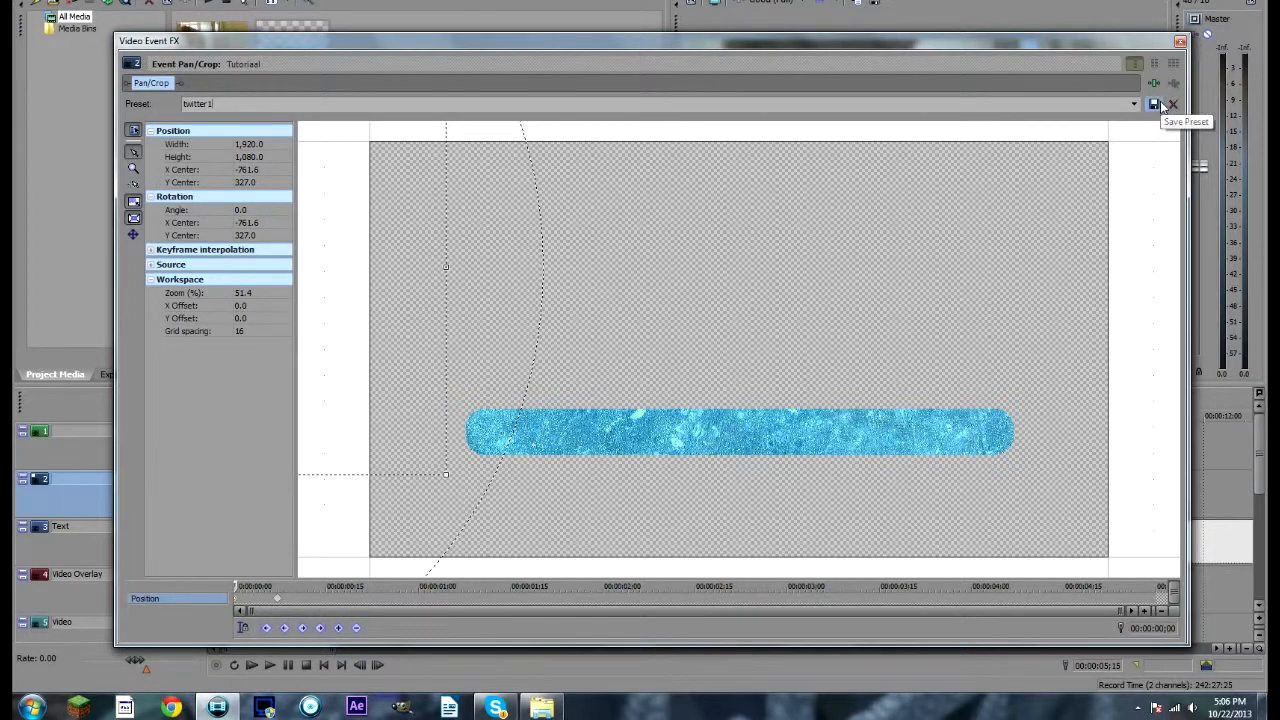
{"action": "type", "text": "222"}
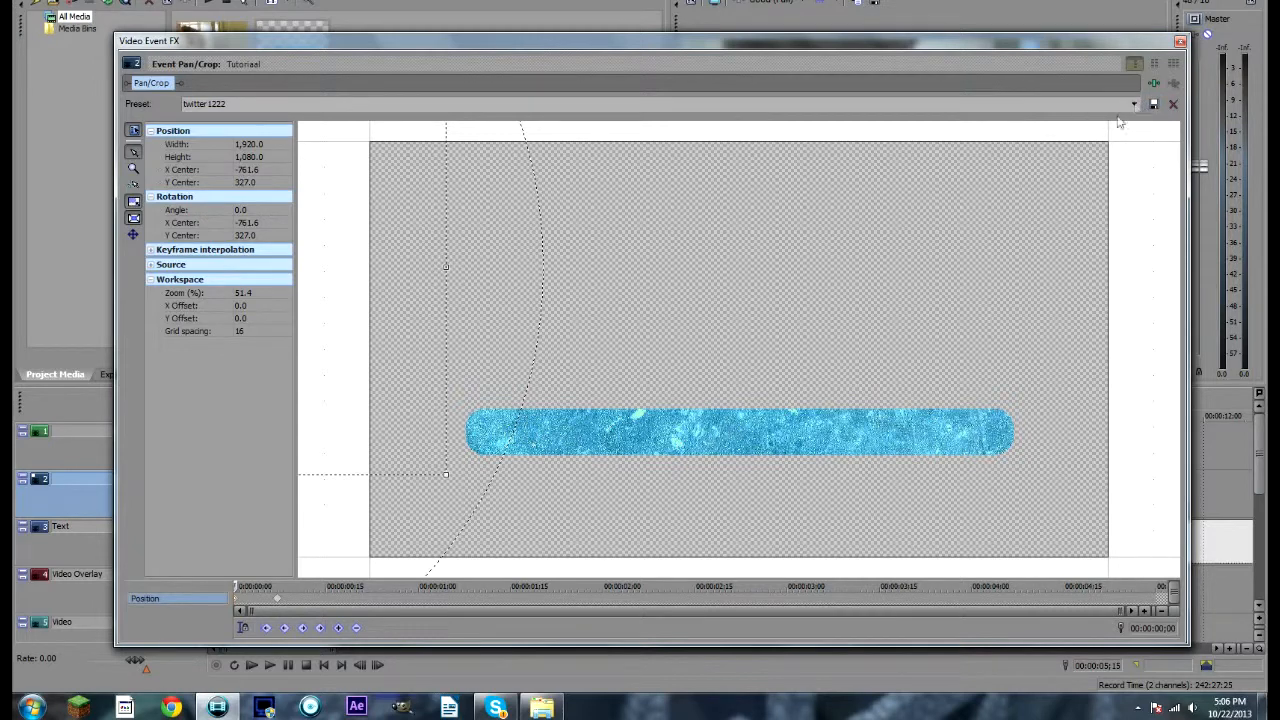
Save the second keyframe's on-screen position as a Pan/Crop preset named Twitteryeti, and preview the clip.
{"action": "left_click", "coordinate": [278, 603]}
{"action": "left_click", "coordinate": [1049, 105]}
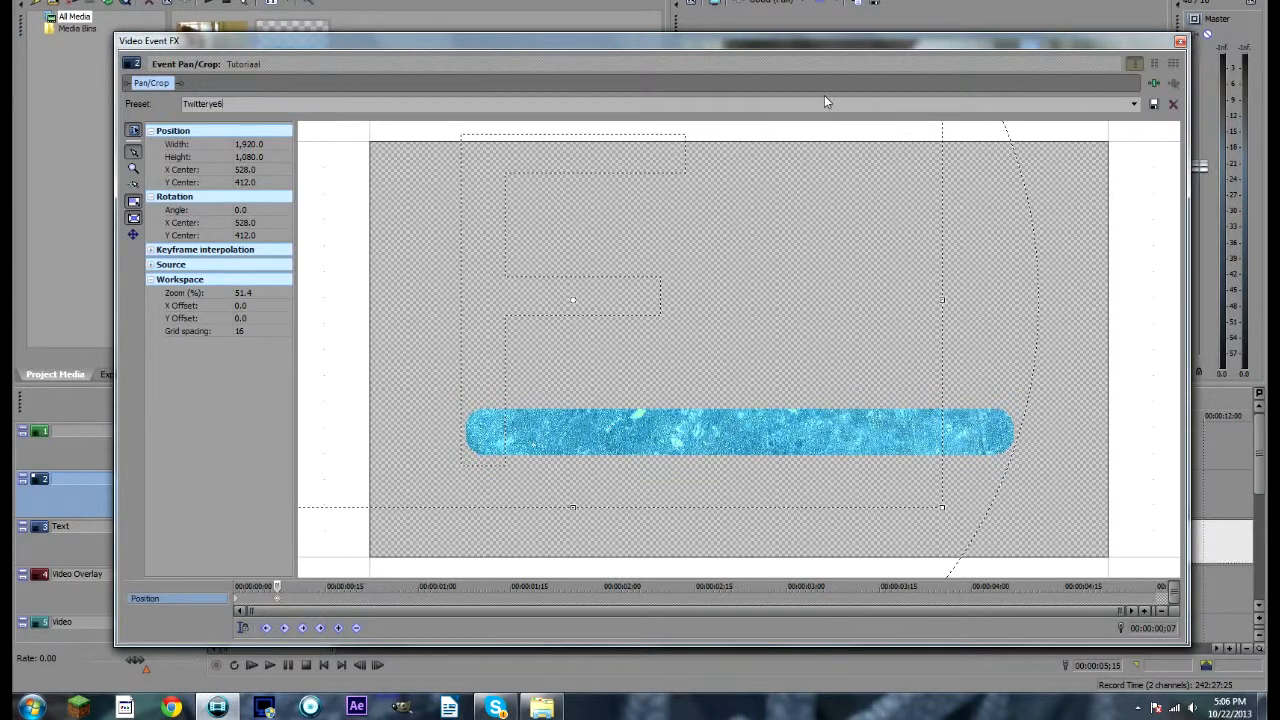
{"action": "left_click", "coordinate": [1134, 104]}
{"action": "left_click", "coordinate": [1134, 104]}
{"action": "left_click", "coordinate": [1180, 42]}
{"action": "key", "text": "space"}
{"action": "key", "text": "space"}
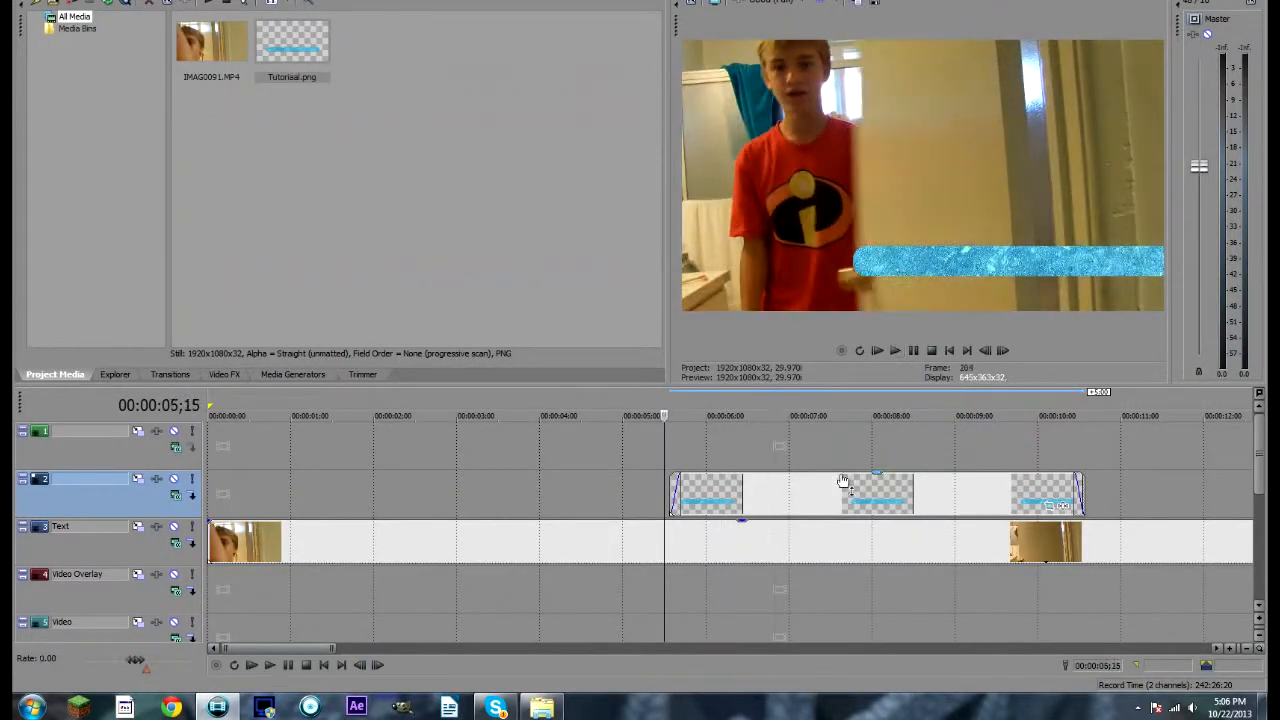
Try the BotOutro preset on the second keyframe, and restore the bar's position with the Twitteryeti preset.
{"action": "left_click", "coordinate": [1060, 504]}
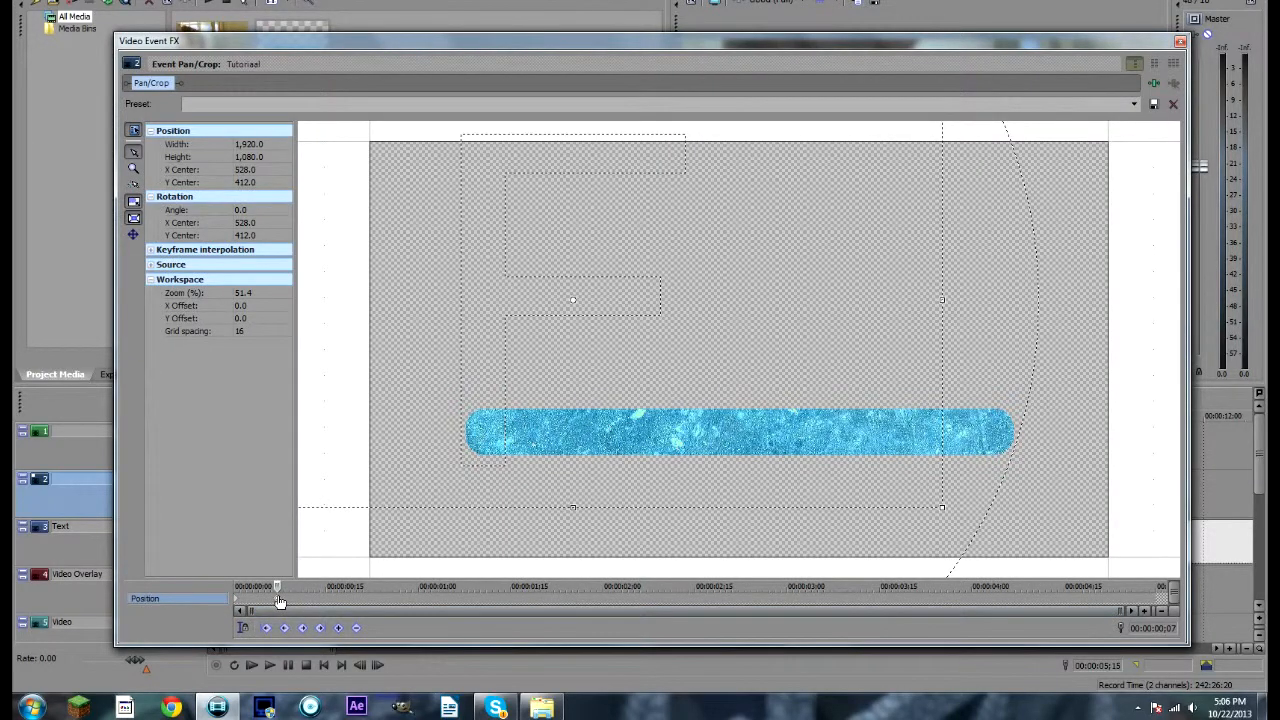
{"action": "left_click", "coordinate": [1134, 104]}
{"action": "left_click", "coordinate": [971, 149]}
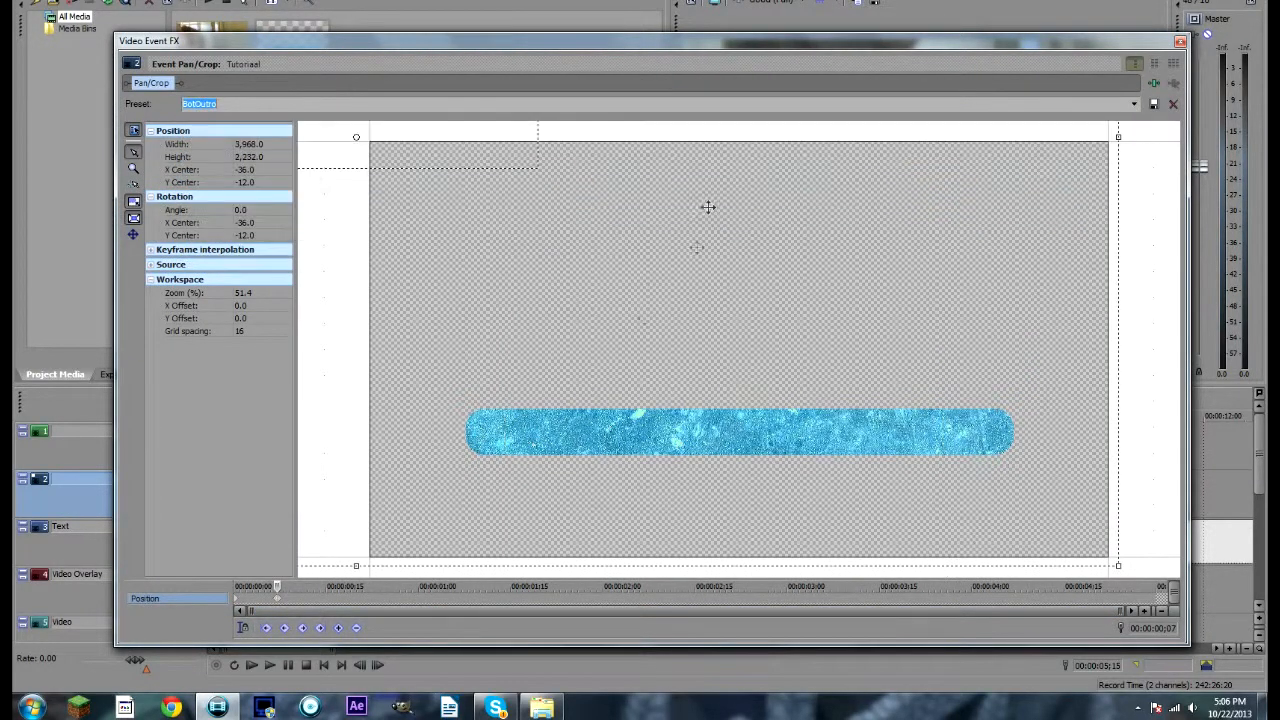
{"action": "mouse_move", "coordinate": [279, 587]}
{"action": "left_mouse_down"}
{"action": "mouse_move", "coordinate": [241, 586]}
{"action": "mouse_move", "coordinate": [278, 586]}
{"action": "left_mouse_up"}
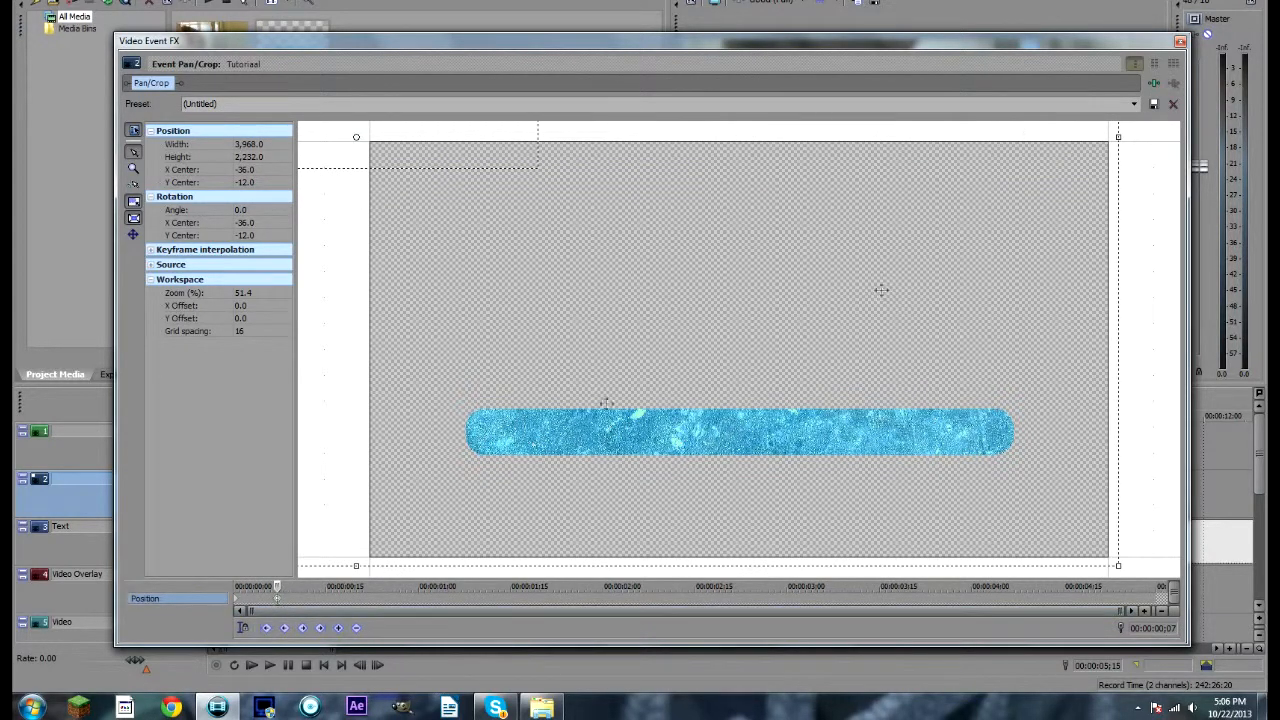
{"action": "left_click", "coordinate": [1134, 104]}
{"action": "left_click", "coordinate": [449, 263]}
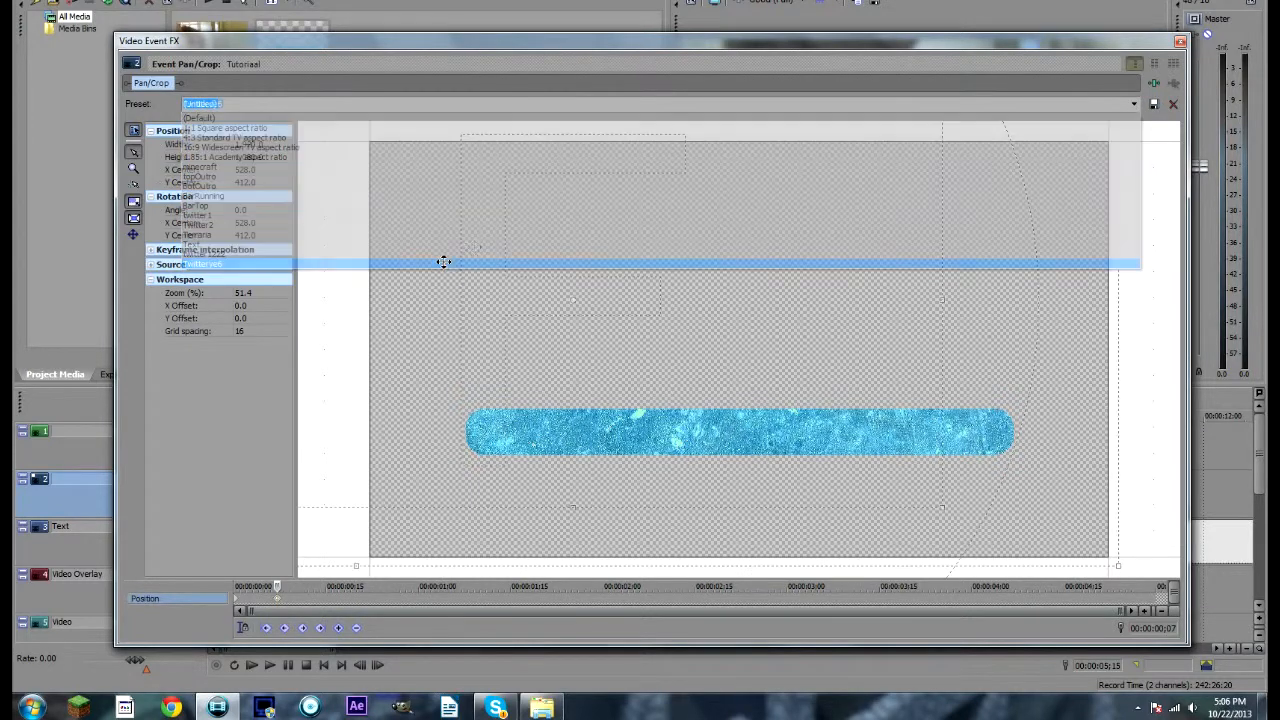
{"action": "left_click", "coordinate": [1180, 42]}
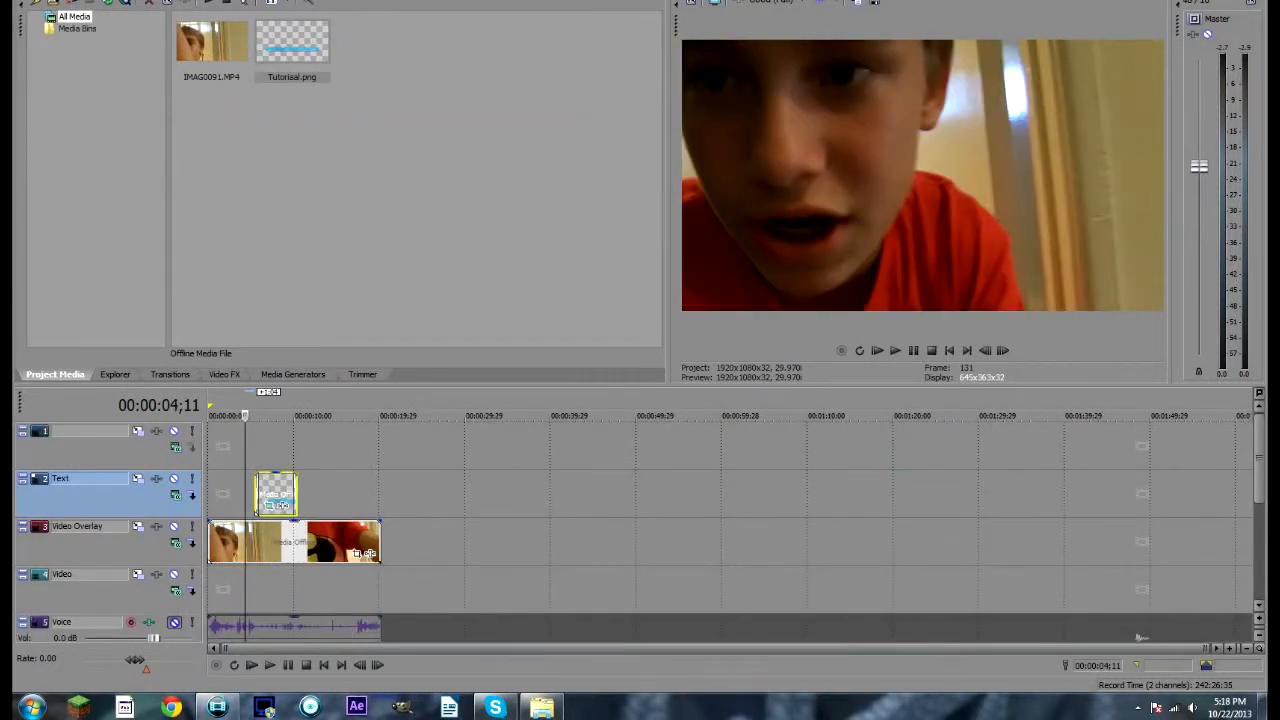
Preview the bar's fade and slide-in over the video from 00:00:04;11.
{"action": "key", "text": "space"}
{"action": "scroll", "coordinate": [429, 423], "scroll_direction": "up", "scroll_amount": 5}
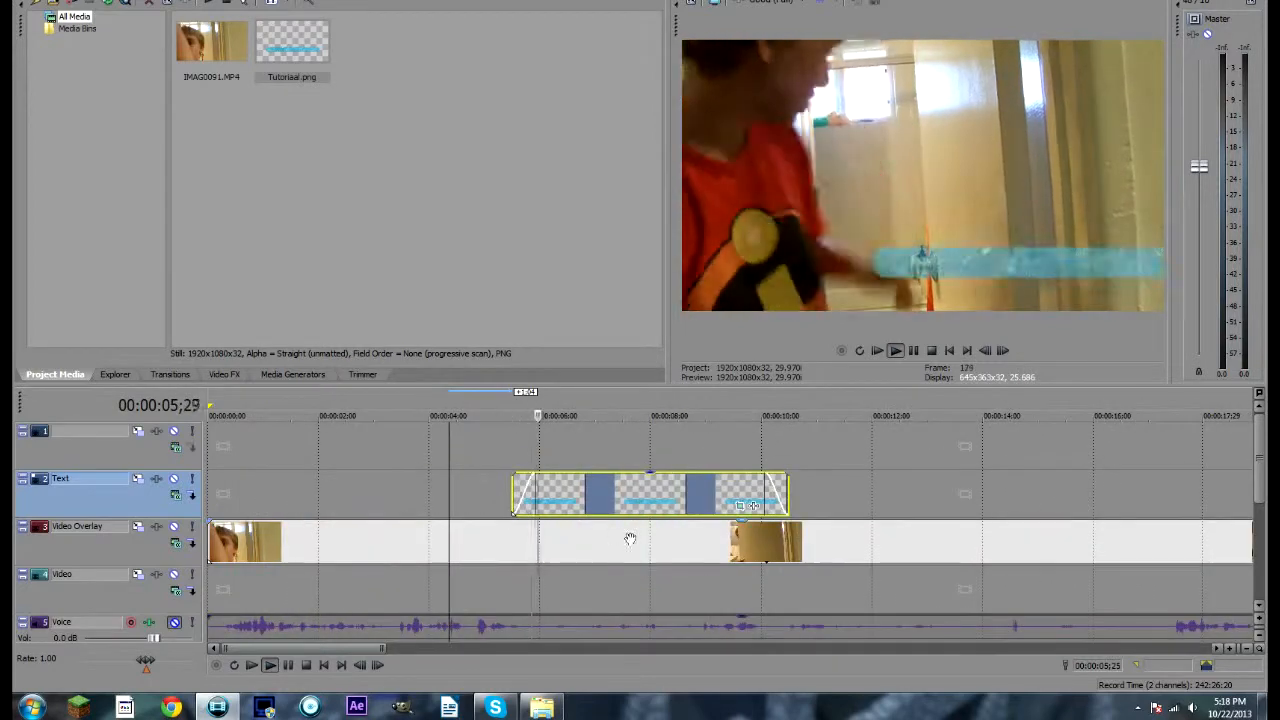
{"action": "key", "text": "space"}
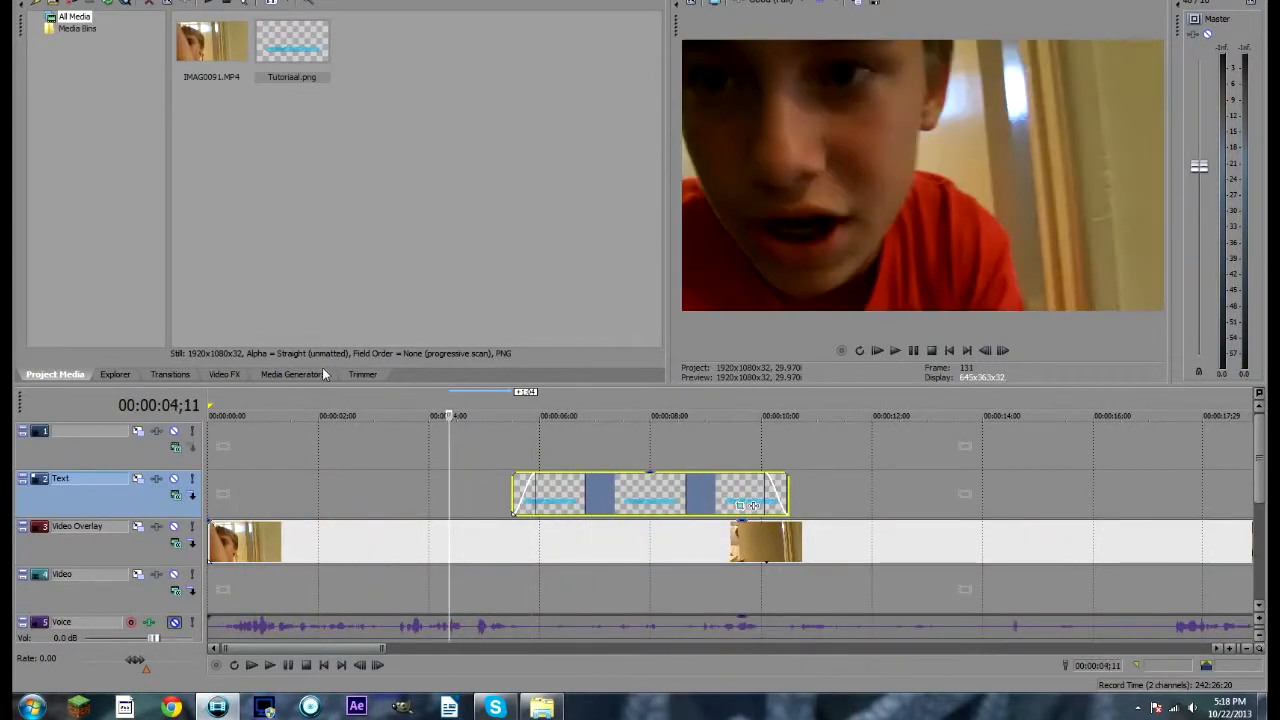
Add a default Titles & Text event reading "Tutorial" on track 1 above the bar clip.
{"action": "left_click", "coordinate": [655, 450]}
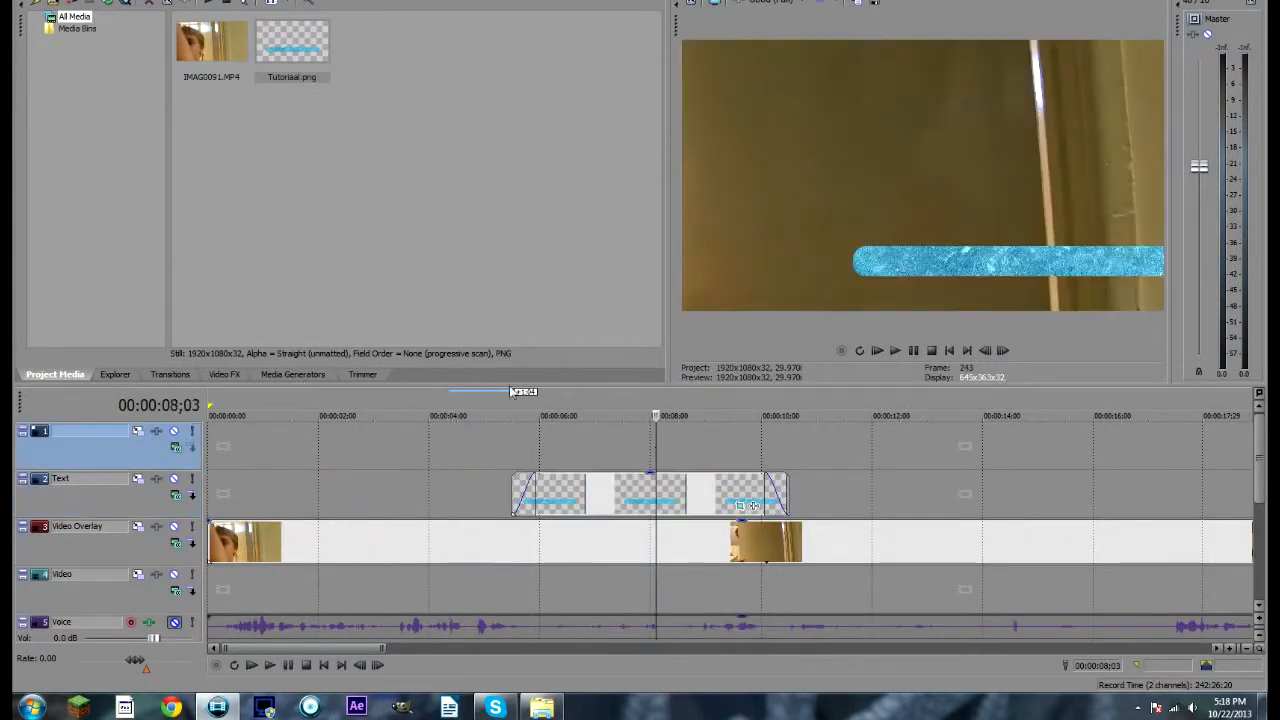
{"action": "left_click", "coordinate": [489, 478]}
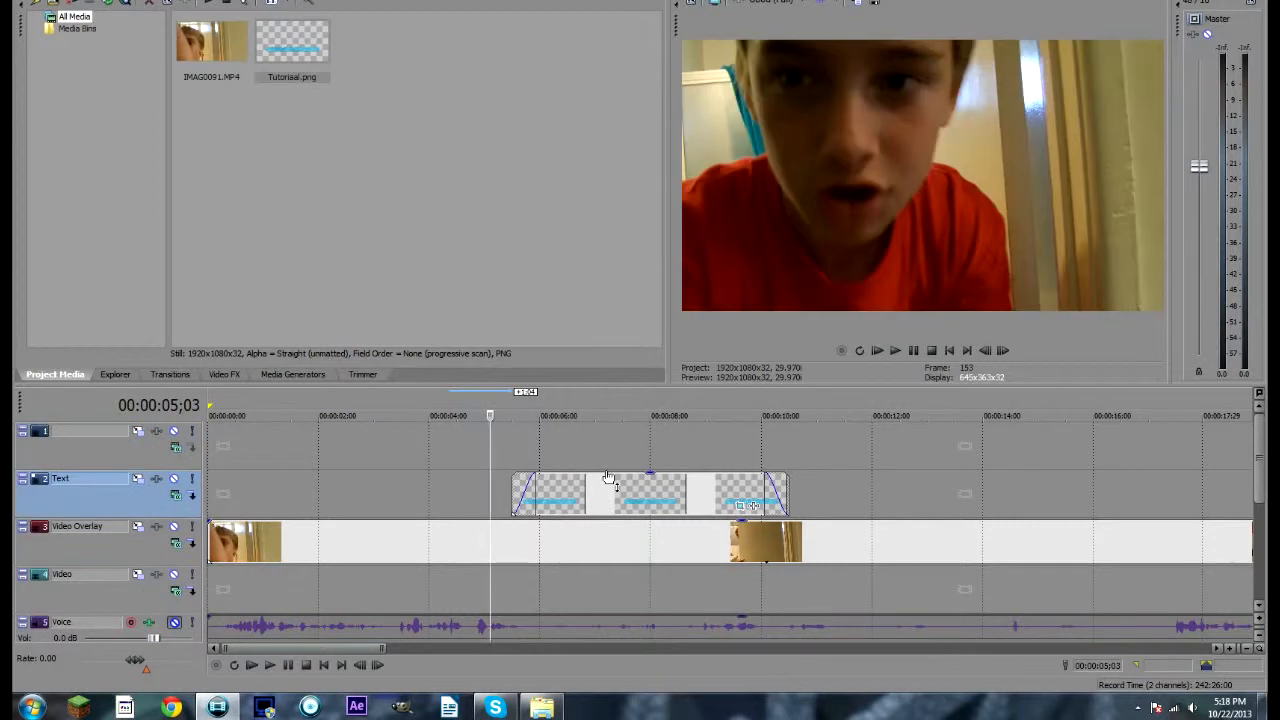
{"action": "left_click", "coordinate": [292, 375]}
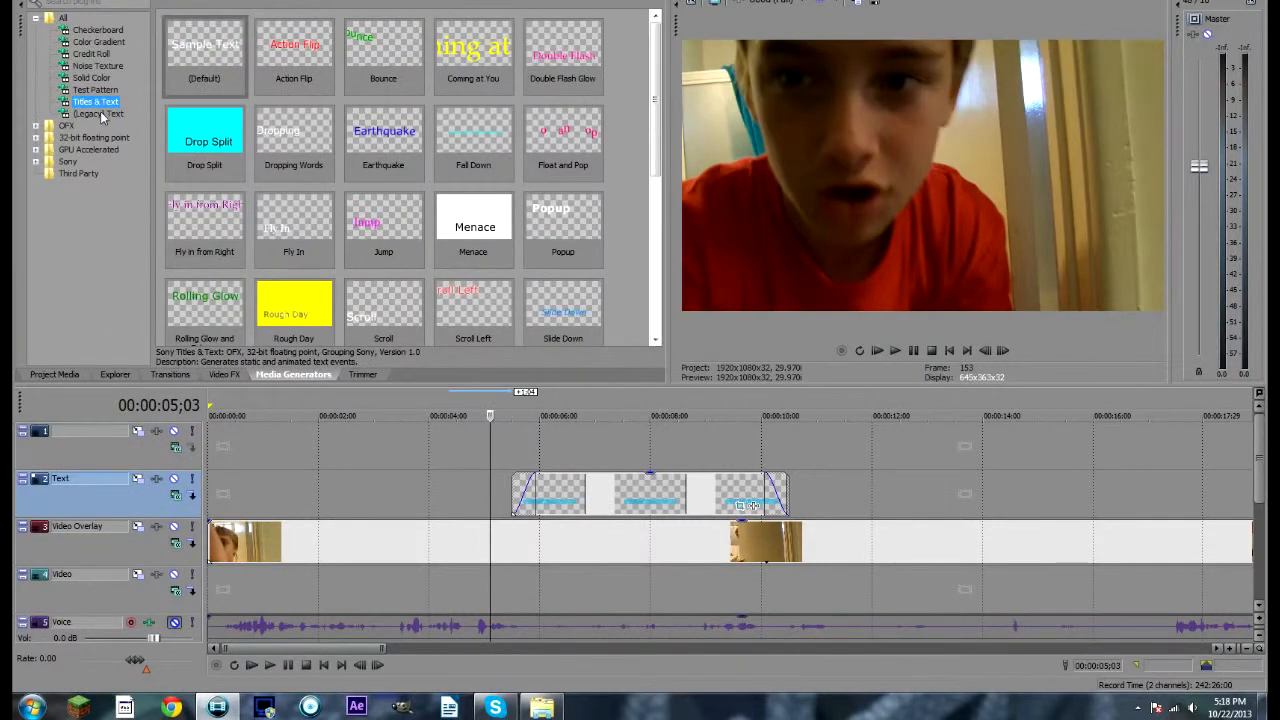
{"action": "left_click_drag", "start_coordinate": [218, 50], "coordinate": [542, 457]}
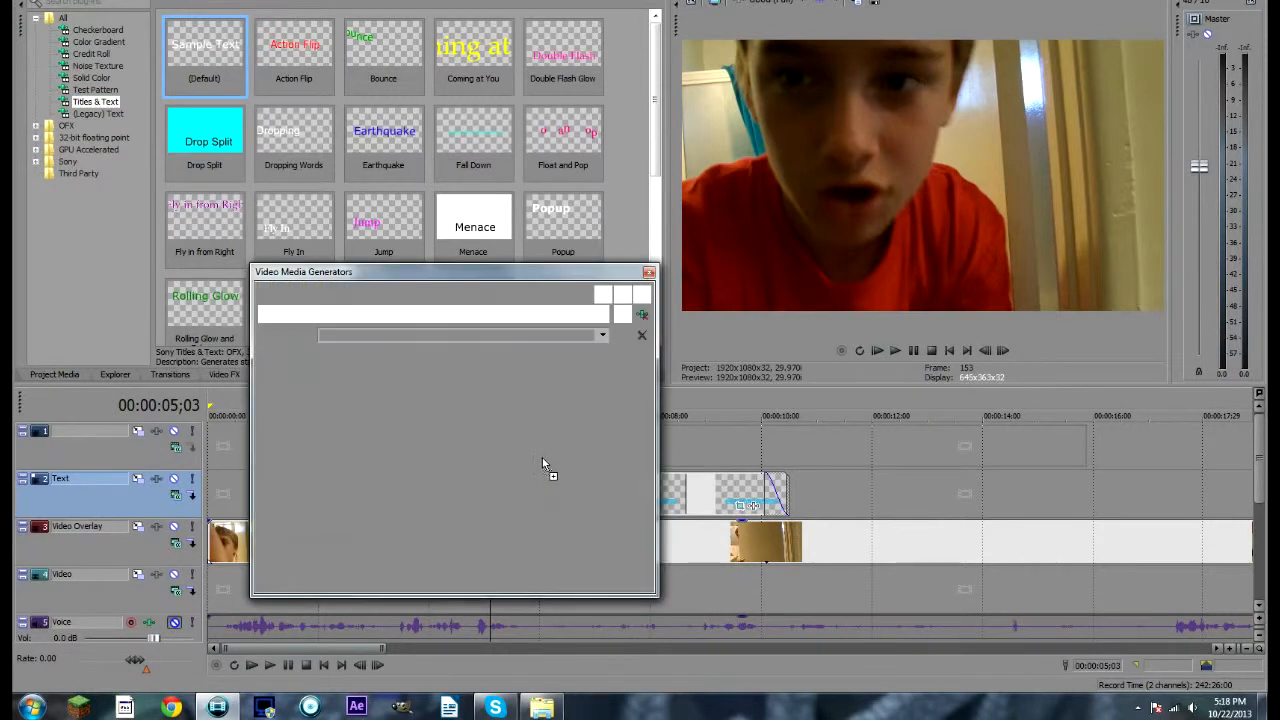
{"action": "type", "text": "Tutorial"}
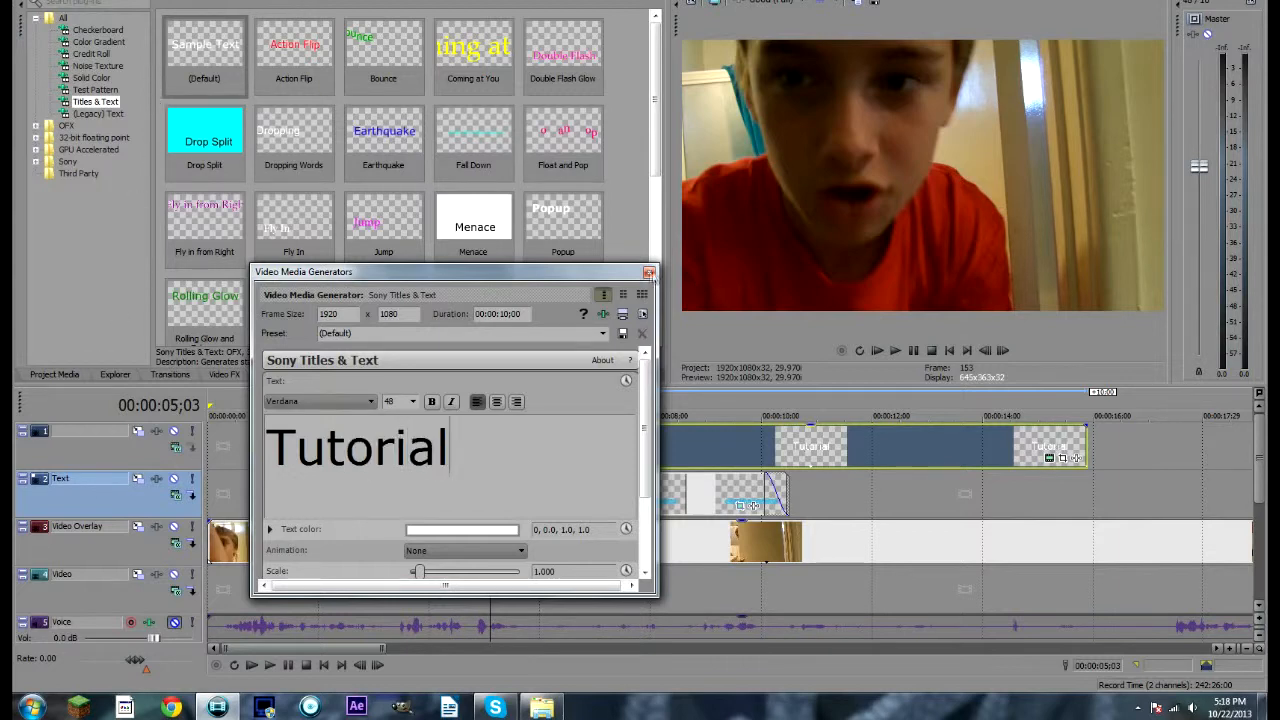
{"action": "left_click", "coordinate": [649, 272]}
Trim the Tutorial title to fit within the bar clip's span and give it short fades at its start and end.
{"action": "left_click_drag", "start_coordinate": [1086, 447], "coordinate": [770, 447]}
{"action": "left_click_drag", "start_coordinate": [538, 445], "coordinate": [522, 445]}
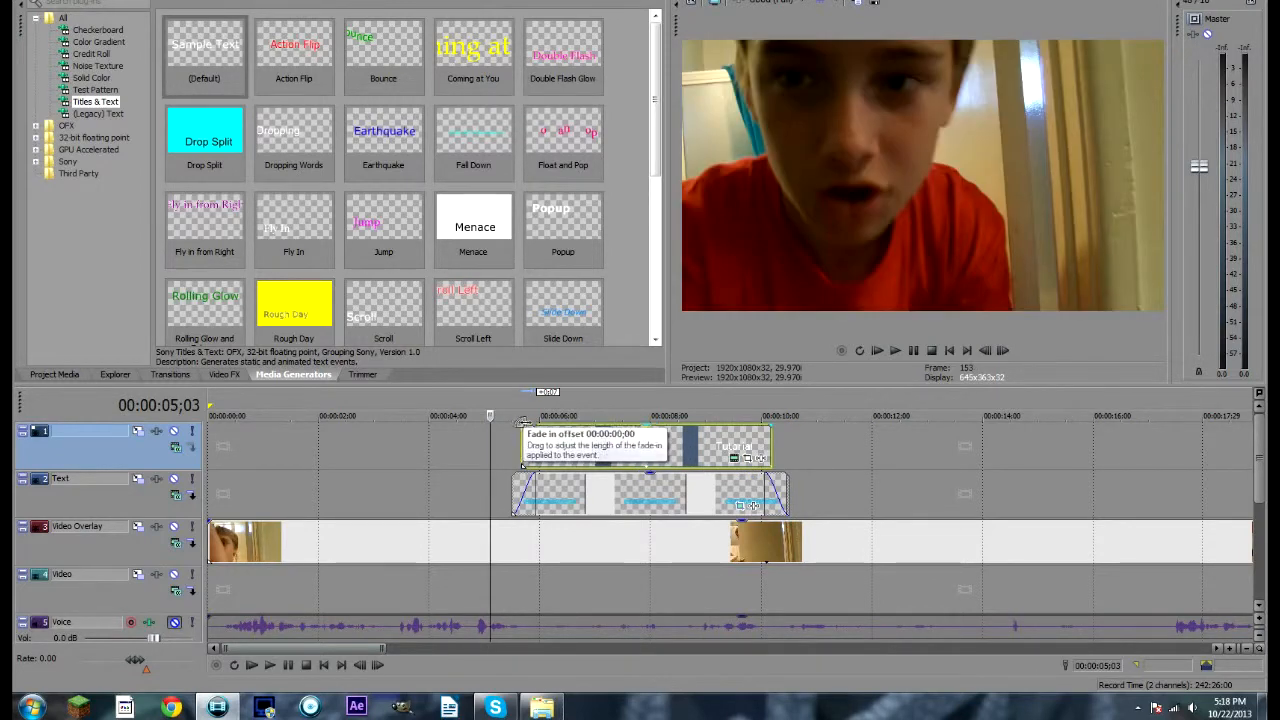
{"action": "left_click", "coordinate": [512, 446]}
{"action": "key", "text": "space"}
{"action": "key", "text": "space"}
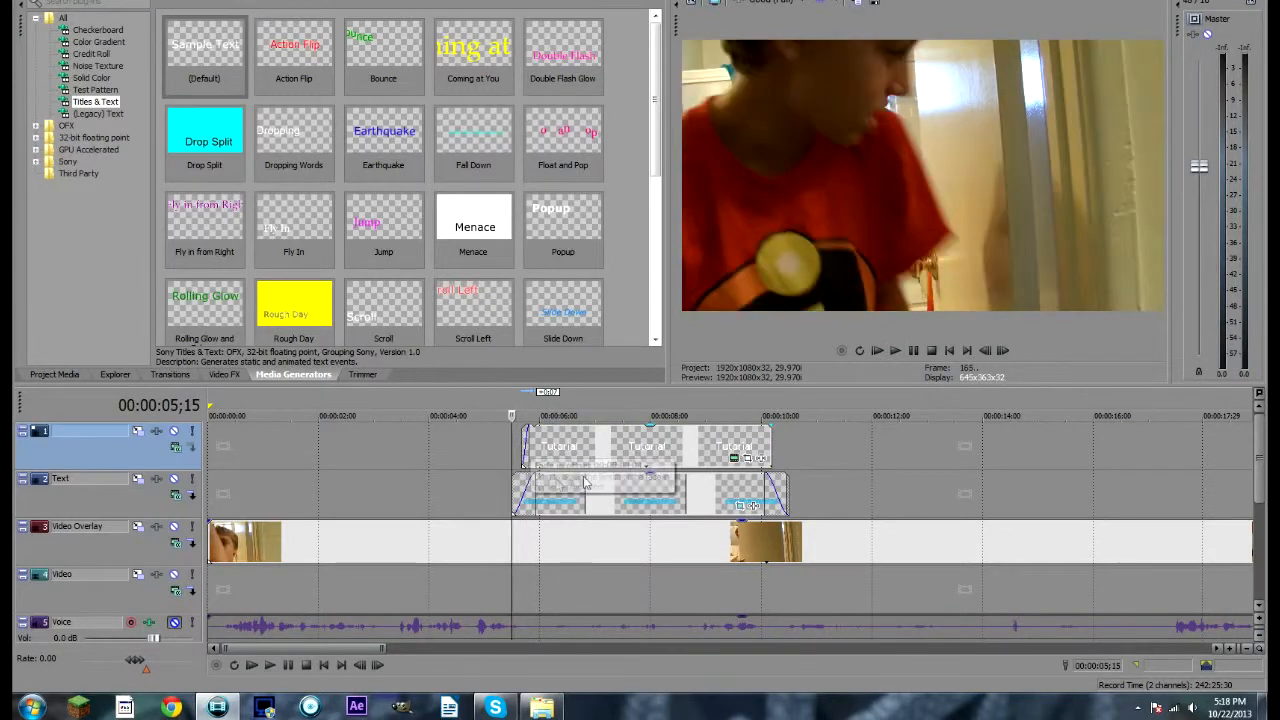
{"action": "key", "text": "space"}
{"action": "key", "text": "space"}
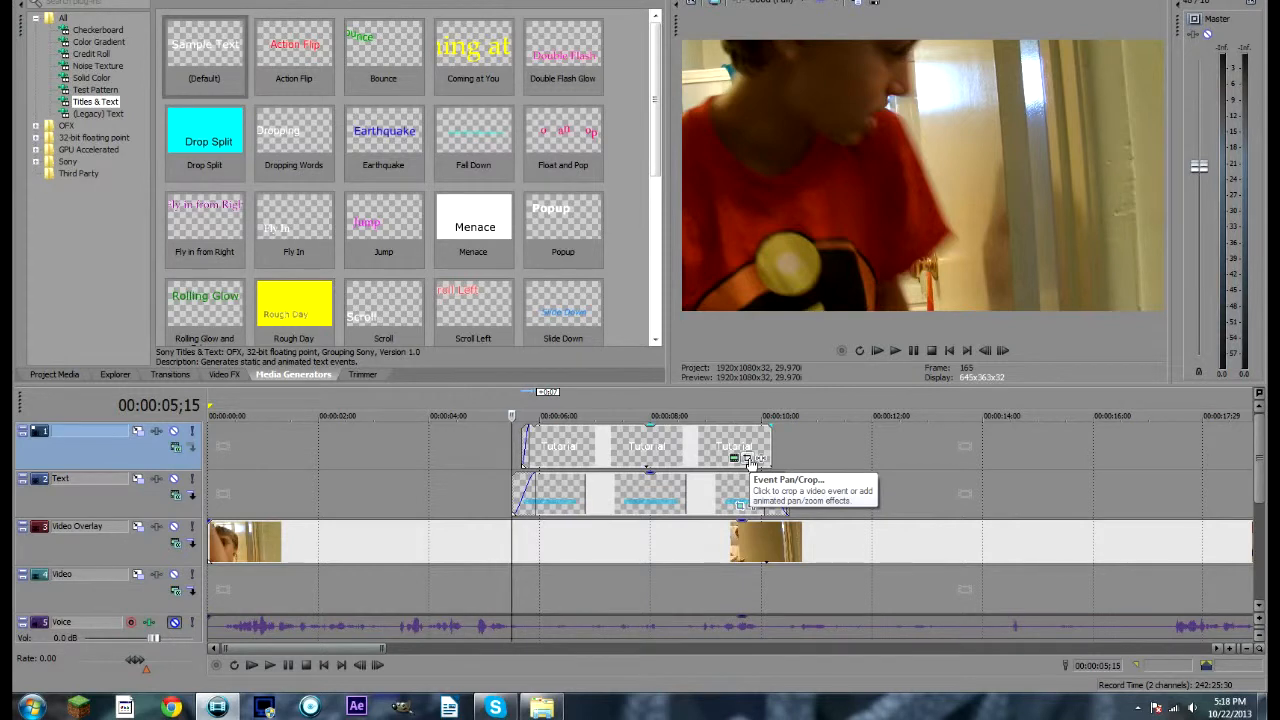
{"action": "left_click_drag", "start_coordinate": [768, 428], "coordinate": [763, 430]}
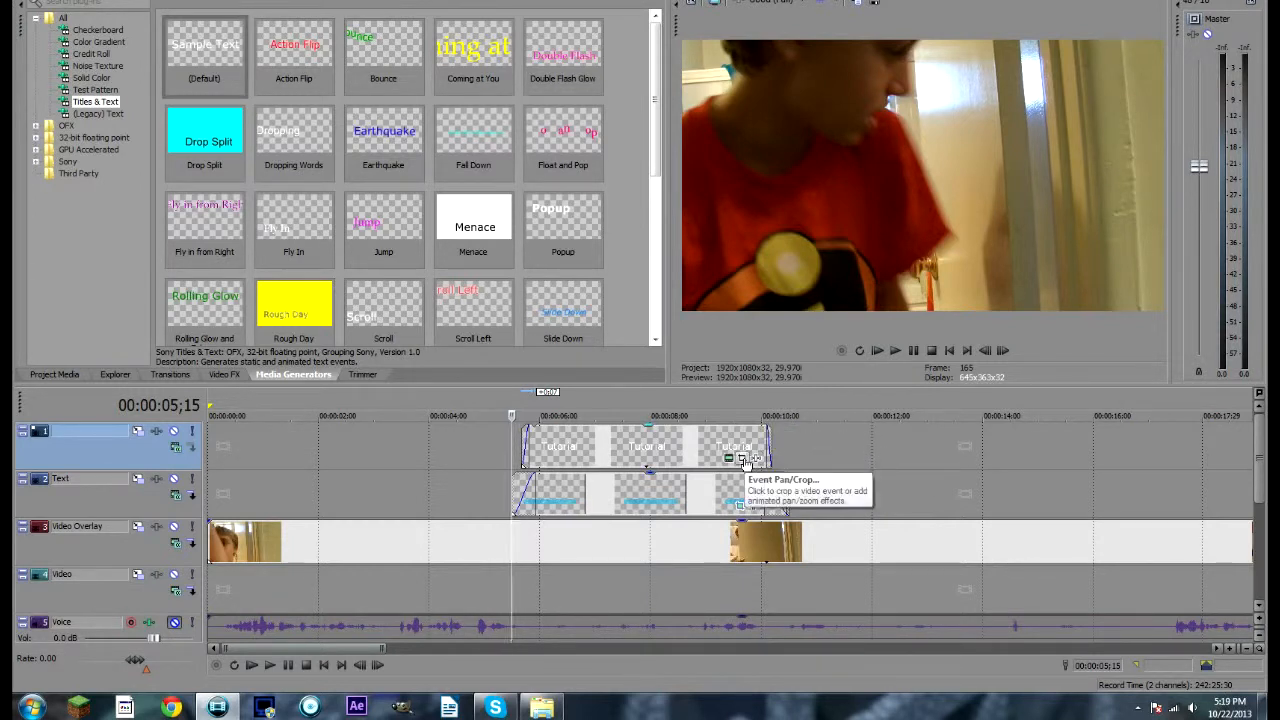
Shrink the title with a Pan/Crop frame of 3,882.7 by 2,184.0 and place it over the bar, using a 12.5% workspace zoom.
{"action": "left_click", "coordinate": [606, 447]}
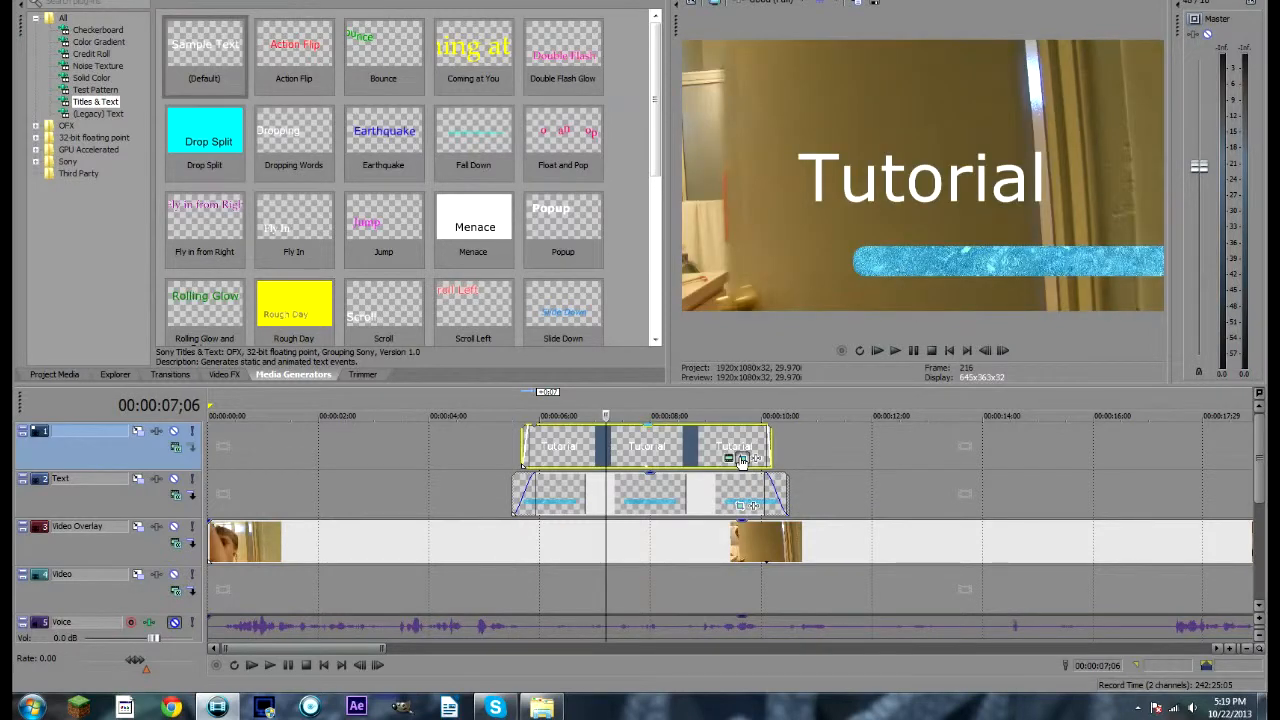
{"action": "left_click", "coordinate": [742, 458]}
{"action": "left_click", "coordinate": [260, 295]}
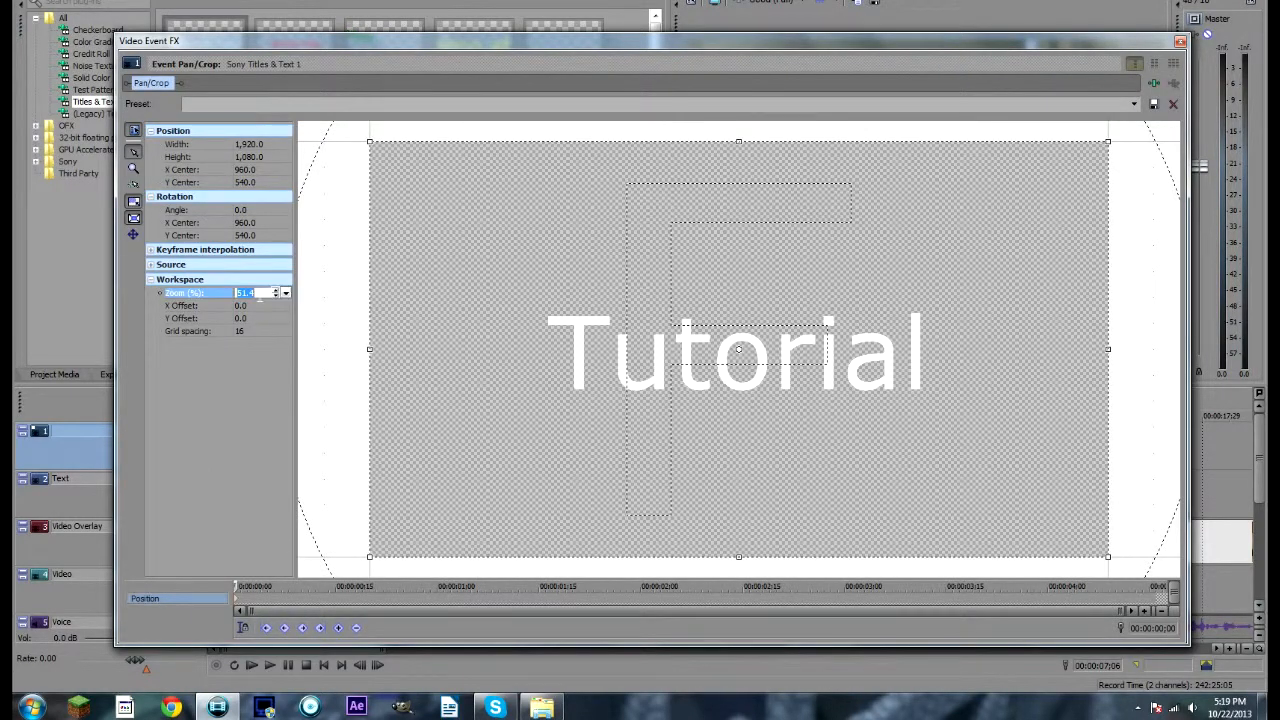
{"action": "key", "text": "Return"}
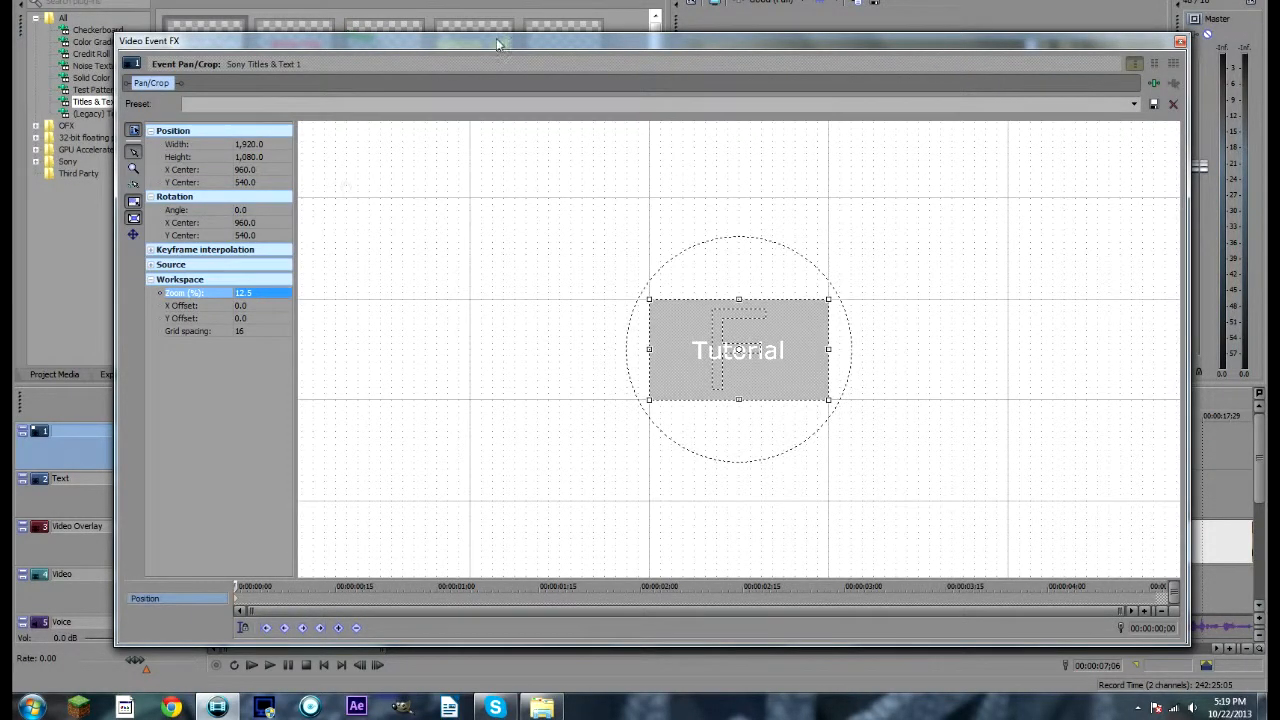
{"action": "left_click_drag", "start_coordinate": [497, 43], "coordinate": [284, 131]}
{"action": "left_click_drag", "start_coordinate": [522, 382], "coordinate": [517, 334]}
{"action": "left_click_drag", "start_coordinate": [549, 423], "coordinate": [464, 364]}
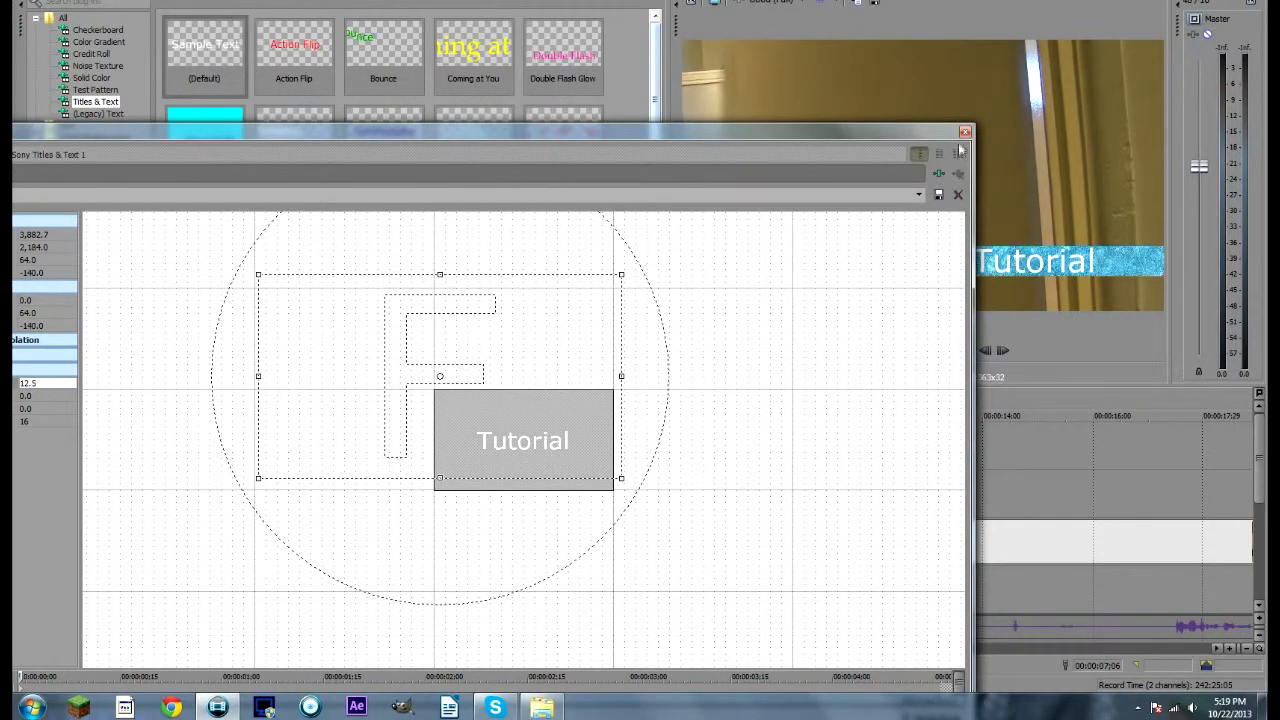
{"action": "left_click", "coordinate": [964, 133]}
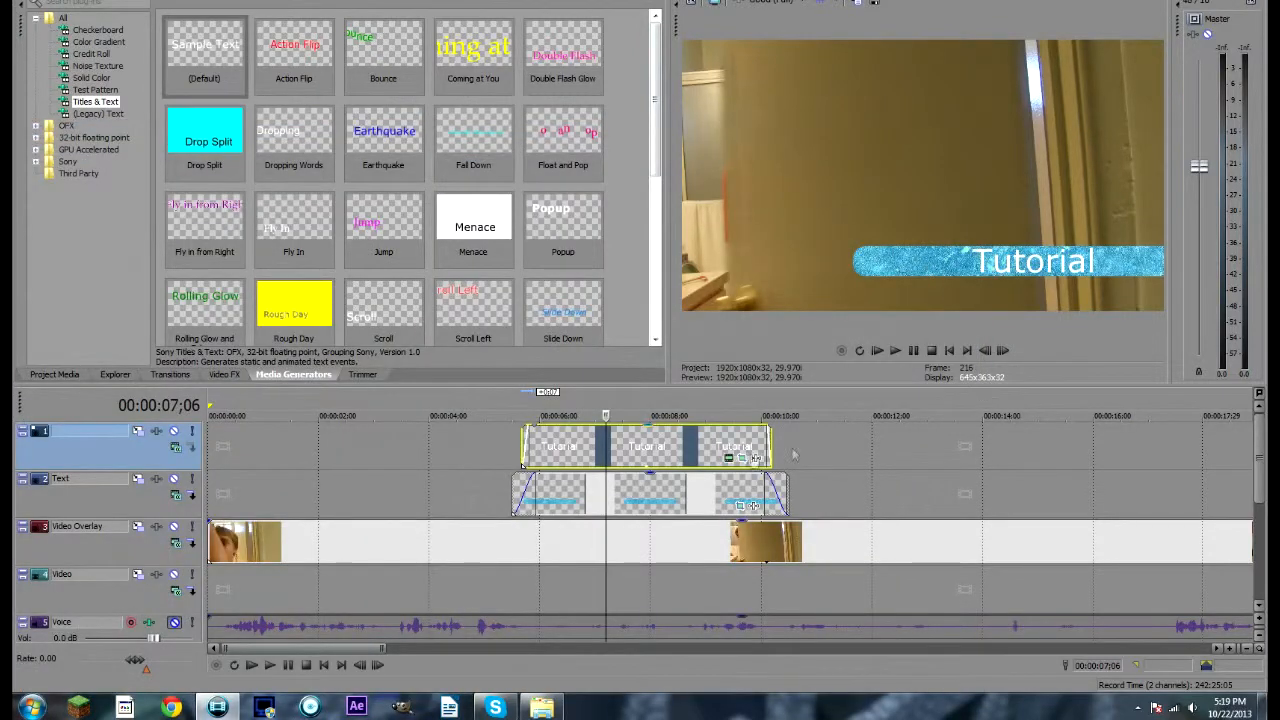
Shift the title left along the bar by setting its Pan/Crop center to about X 310.9, Y -145.8.
{"action": "left_click", "coordinate": [742, 458]}
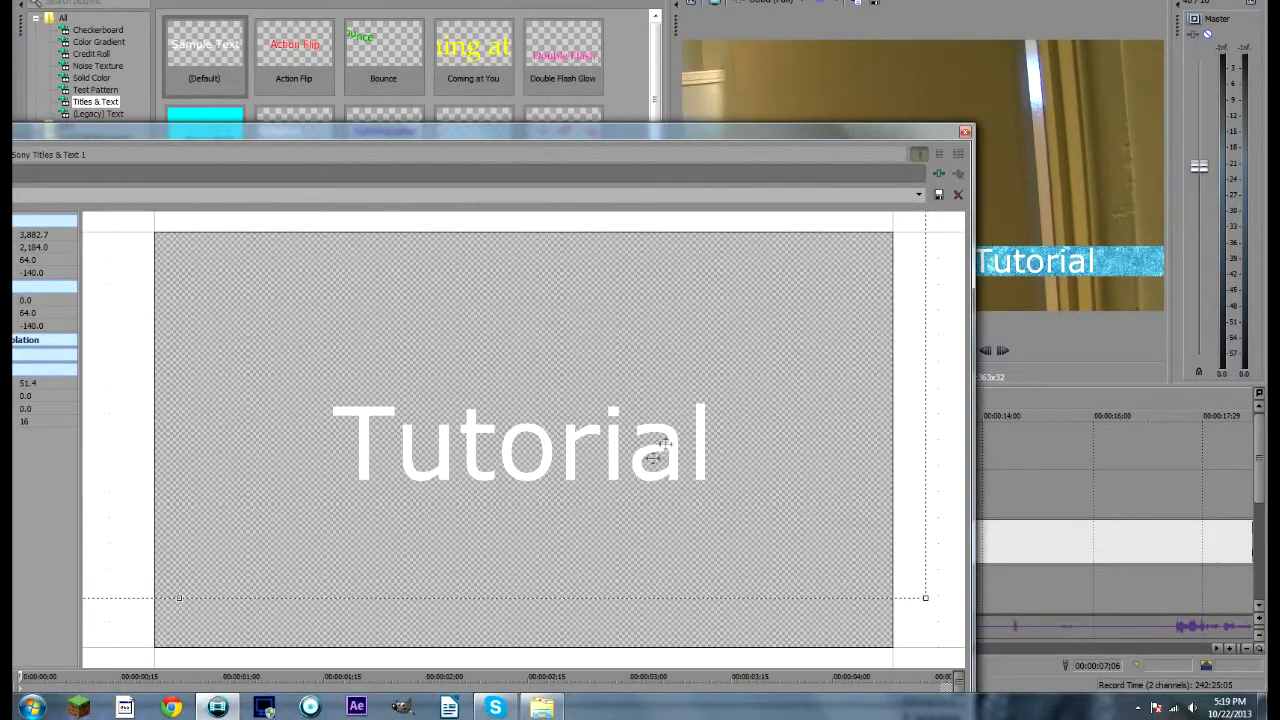
{"action": "left_click_drag", "start_coordinate": [418, 278], "coordinate": [518, 289]}
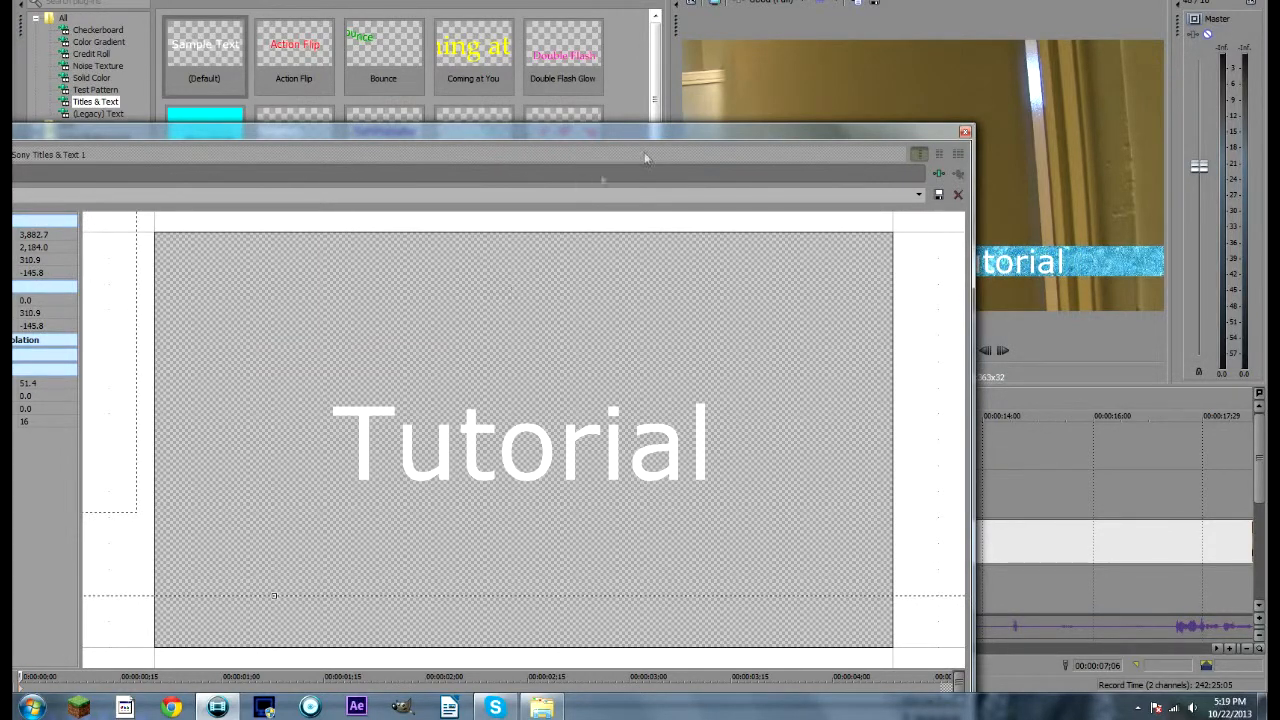
{"action": "left_click", "coordinate": [965, 133]}
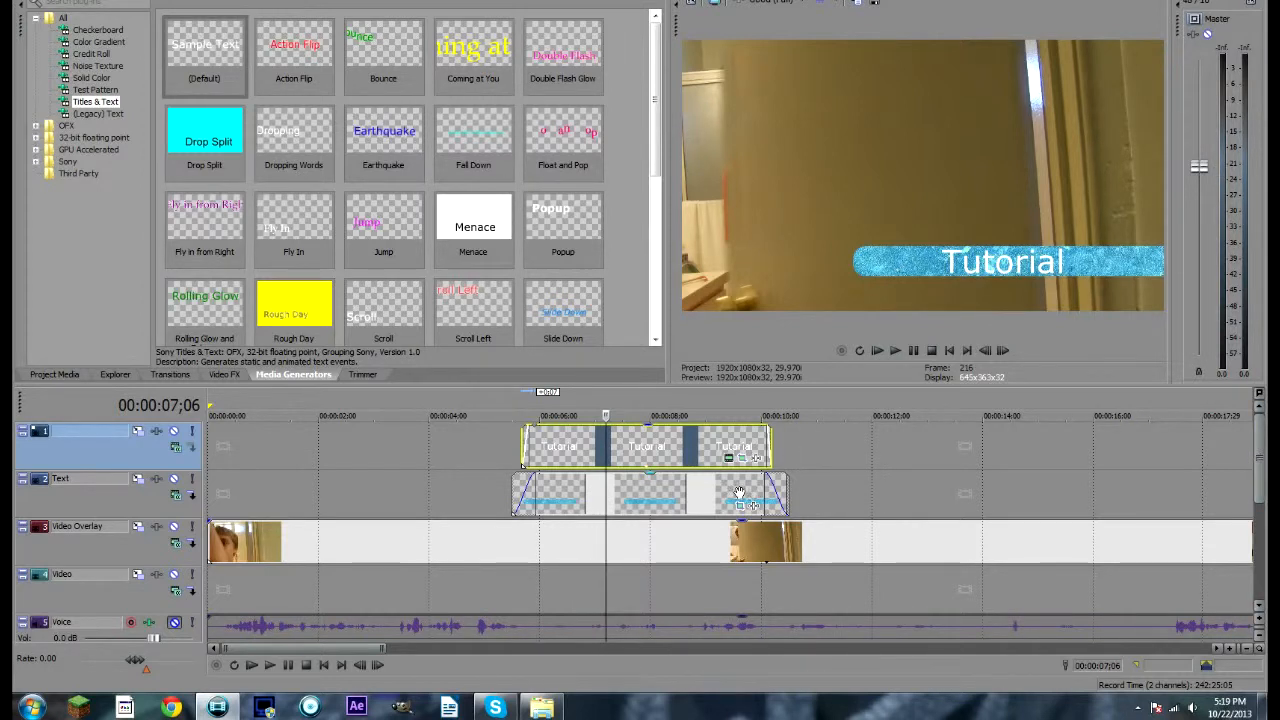
Preview the title and bar from the start of their fade-in, and replay their ending.
{"action": "left_click", "coordinate": [520, 447]}
{"action": "key", "text": "space"}
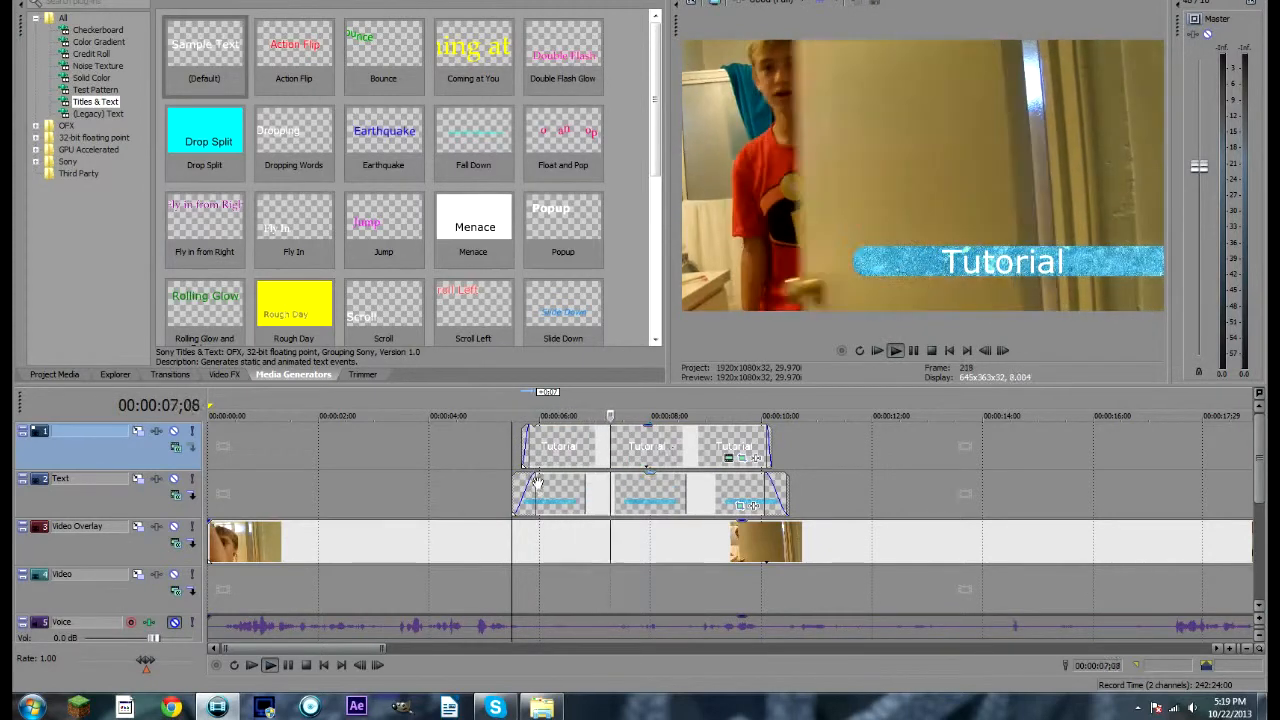
{"action": "scroll", "coordinate": [722, 483], "scroll_direction": "up", "scroll_amount": 4}
{"action": "scroll", "coordinate": [722, 483], "scroll_direction": "down", "scroll_amount": 5}
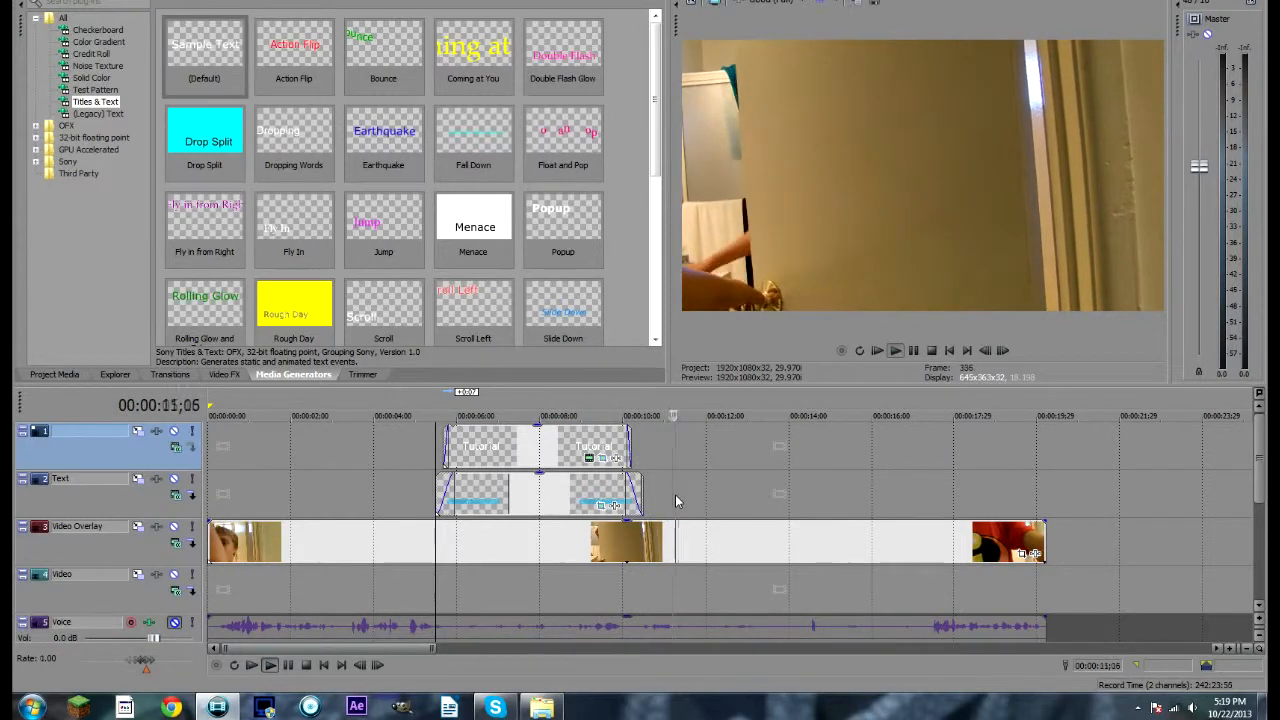
{"action": "key", "text": "space"}
{"action": "left_click", "coordinate": [617, 441]}
{"action": "key", "text": "space"}
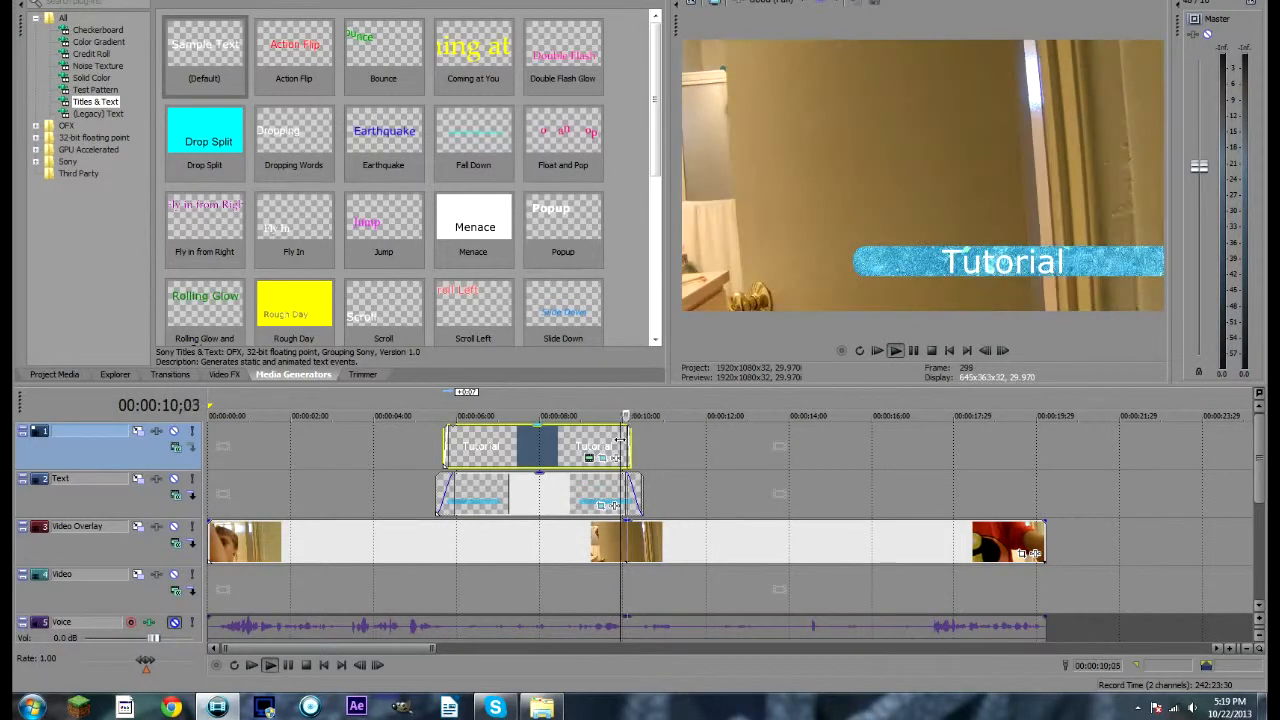
{"action": "key", "text": "space"}
Open the bar's Pan/Crop settings and add closely spaced position keyframes near its end, starting at 00:00:04;11.
{"action": "scroll", "coordinate": [747, 516], "scroll_direction": "up", "scroll_amount": 6}
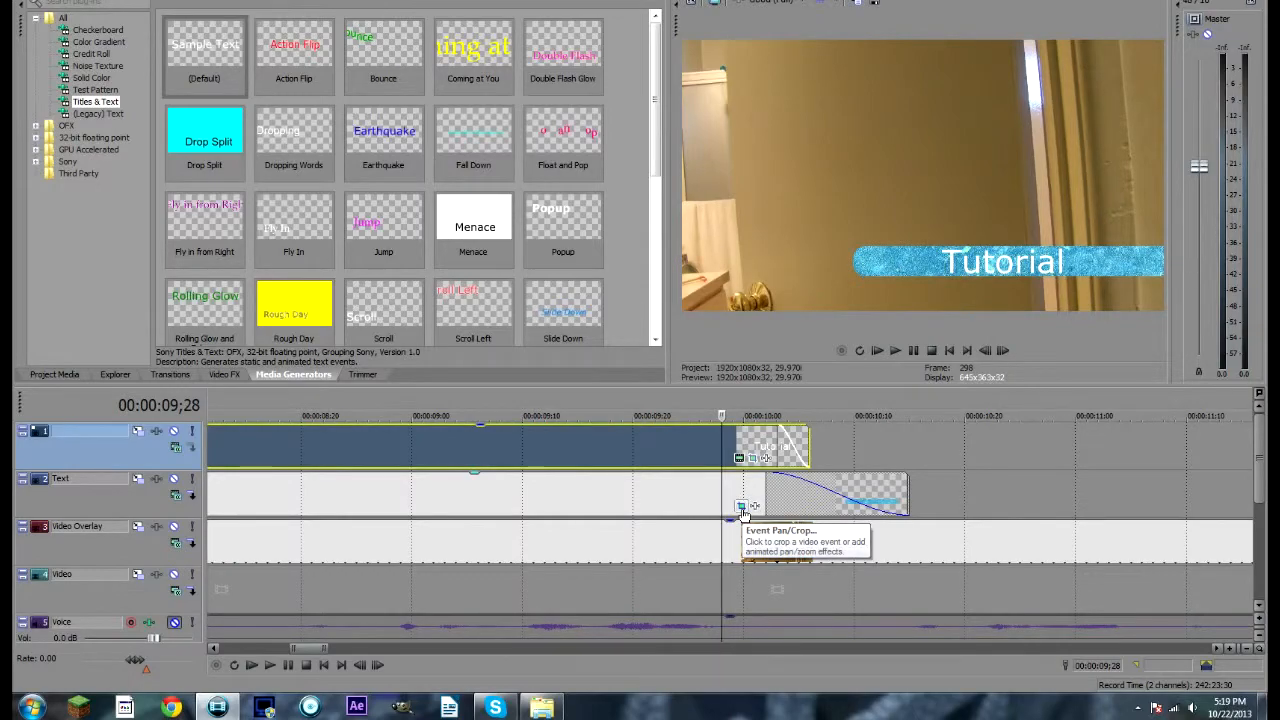
{"action": "left_click", "coordinate": [742, 507]}
{"action": "left_click_drag", "start_coordinate": [716, 134], "coordinate": [780, 35]}
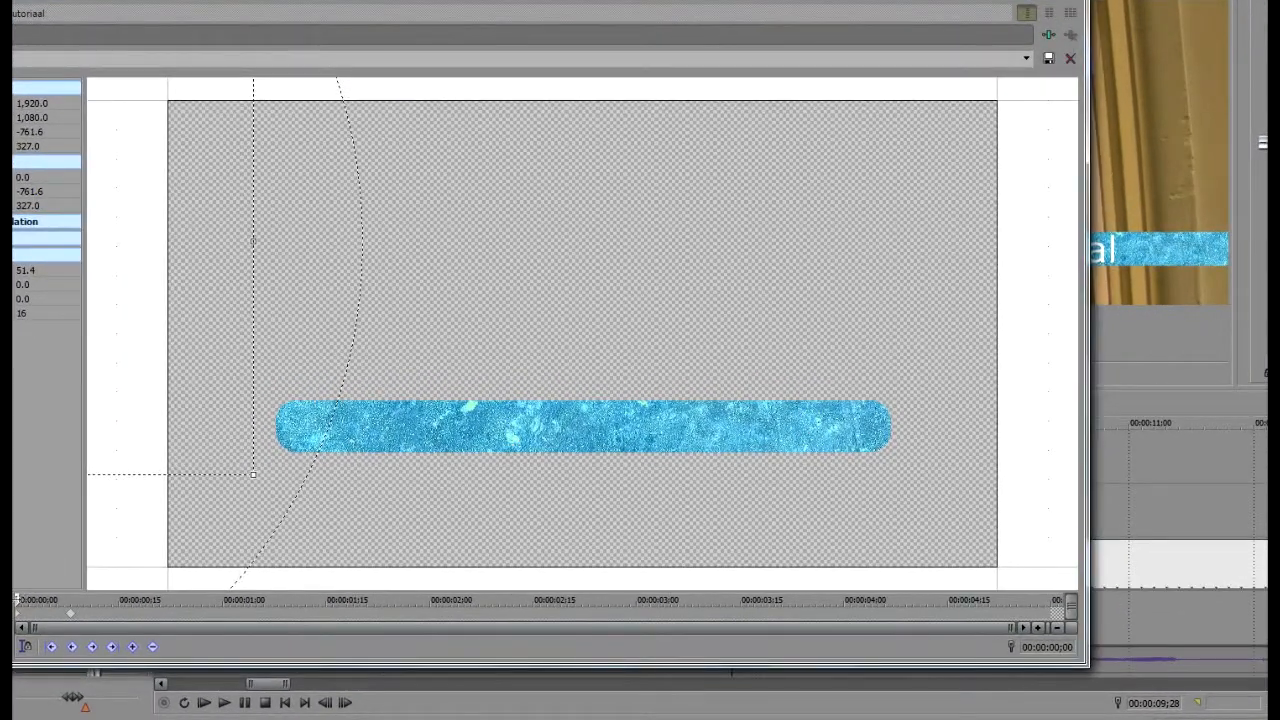
{"action": "left_click_drag", "start_coordinate": [18, 600], "coordinate": [1022, 600]}
{"action": "left_click", "coordinate": [1058, 628]}
{"action": "left_click_drag", "start_coordinate": [633, 626], "coordinate": [873, 626]}
{"action": "left_click_drag", "start_coordinate": [764, 604], "coordinate": [631, 604]}
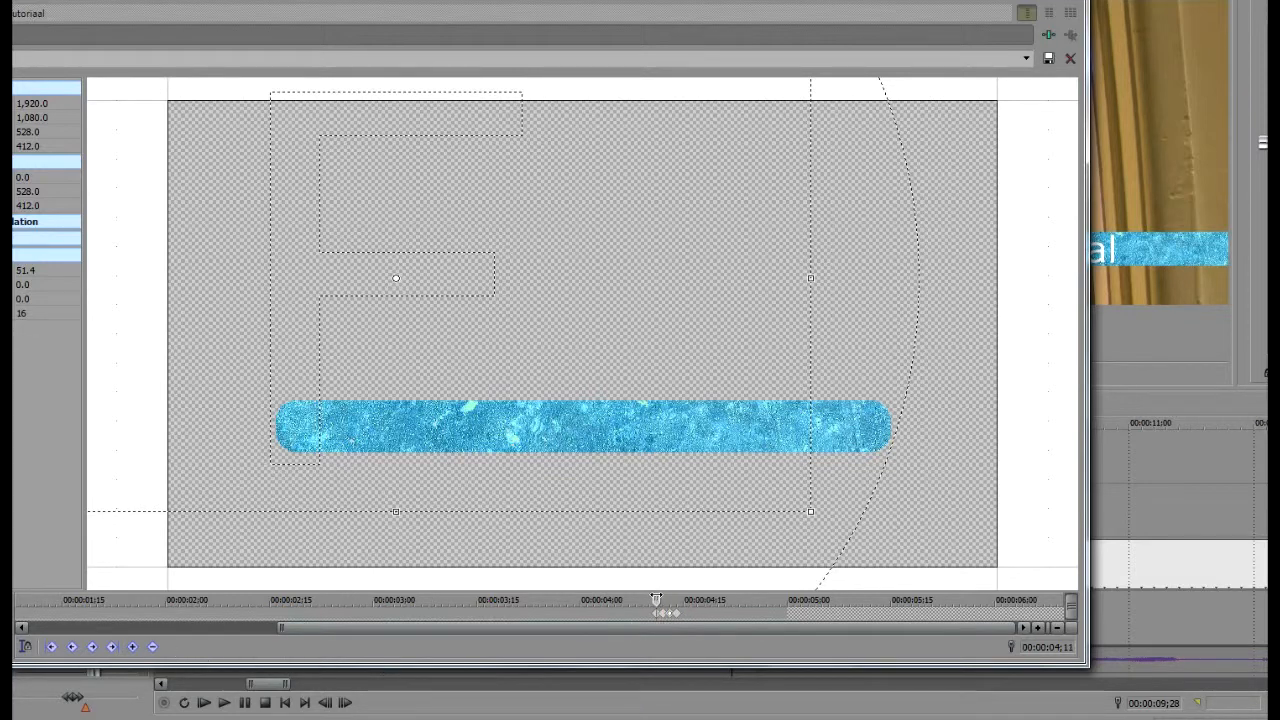
At the bar's 00:00:04;13 keyframe, rotate the crop frame to about 5.5 and center it at about 535.6, 237.8.
{"action": "left_click", "coordinate": [662, 598]}
{"action": "left_click_drag", "start_coordinate": [666, 598], "coordinate": [669, 598]}
{"action": "scroll", "coordinate": [746, 400], "scroll_direction": "down", "scroll_amount": 5}
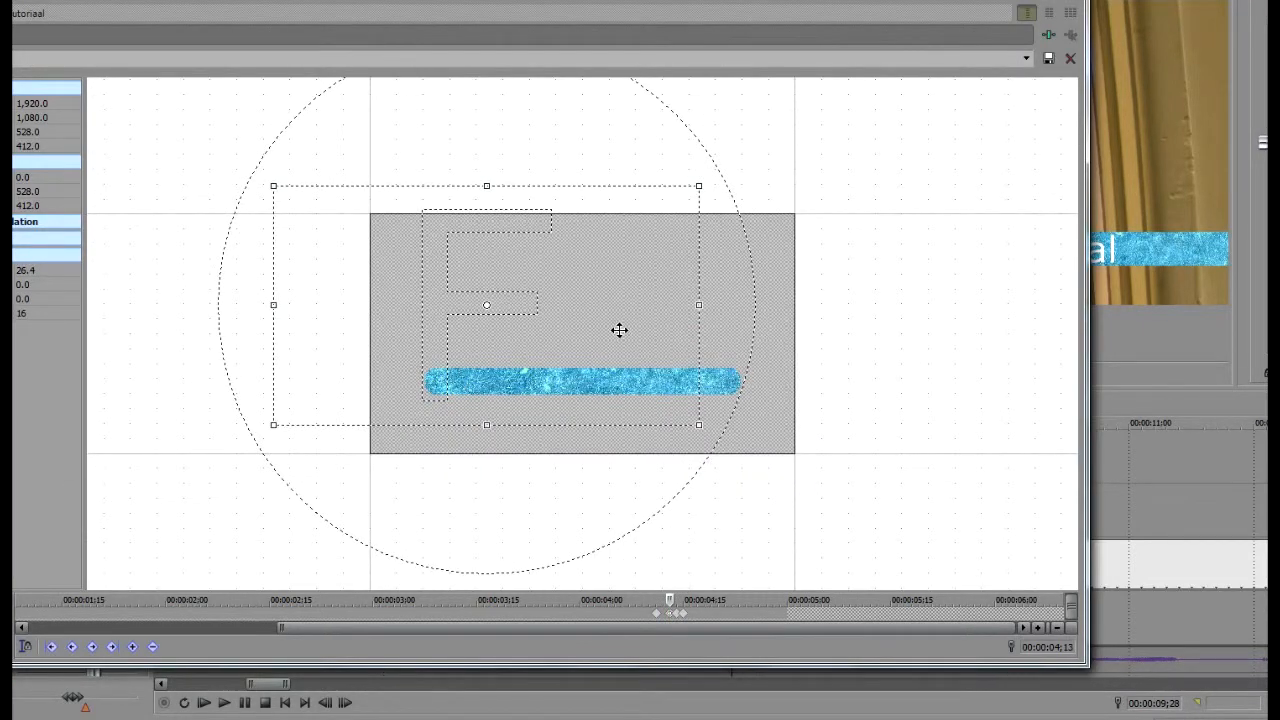
{"action": "left_click_drag", "start_coordinate": [616, 333], "coordinate": [617, 318]}
{"action": "left_click_drag", "start_coordinate": [729, 317], "coordinate": [664, 320]}
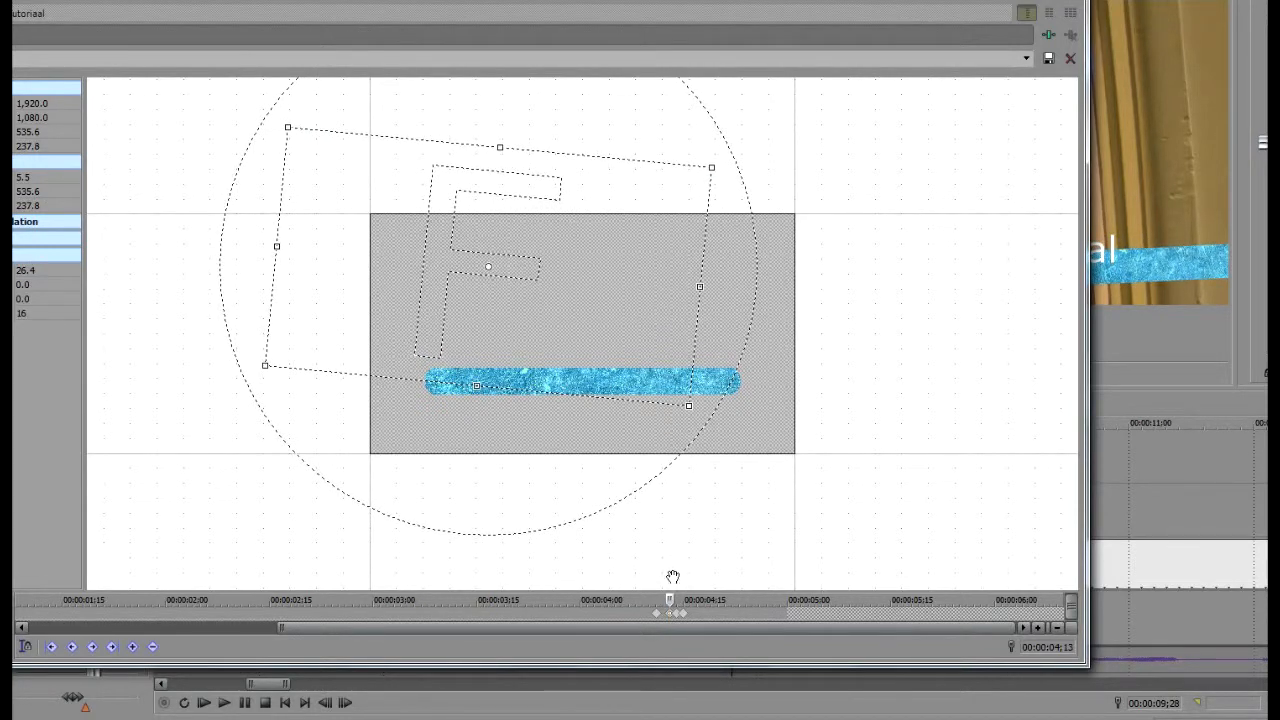
At the bar's 00:00:04;14 keyframe, tilt the crop frame to about -12.2 and center it at about 448.5, 601.4.
{"action": "left_click_drag", "start_coordinate": [671, 599], "coordinate": [675, 599]}
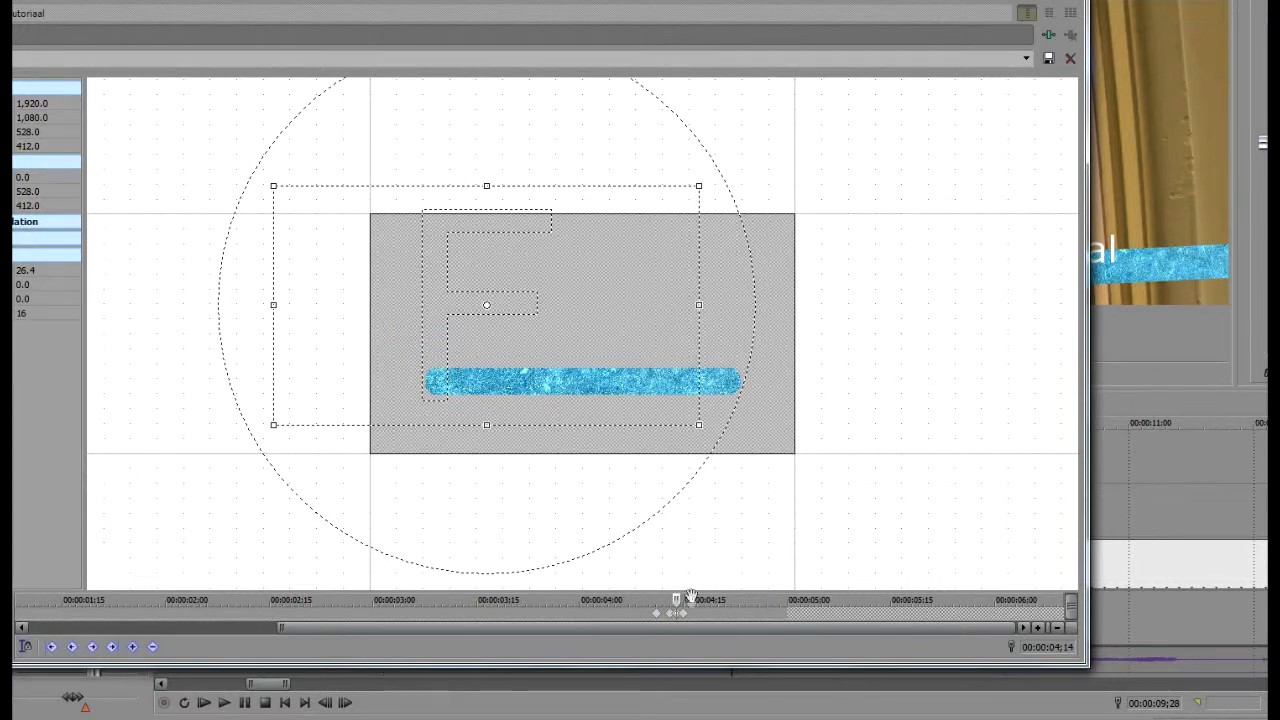
{"action": "mouse_move", "coordinate": [676, 599]}
{"action": "left_mouse_down"}
{"action": "mouse_move", "coordinate": [658, 599]}
{"action": "mouse_move", "coordinate": [675, 599]}
{"action": "left_mouse_up"}
{"action": "left_click_drag", "start_coordinate": [489, 278], "coordinate": [489, 291]}
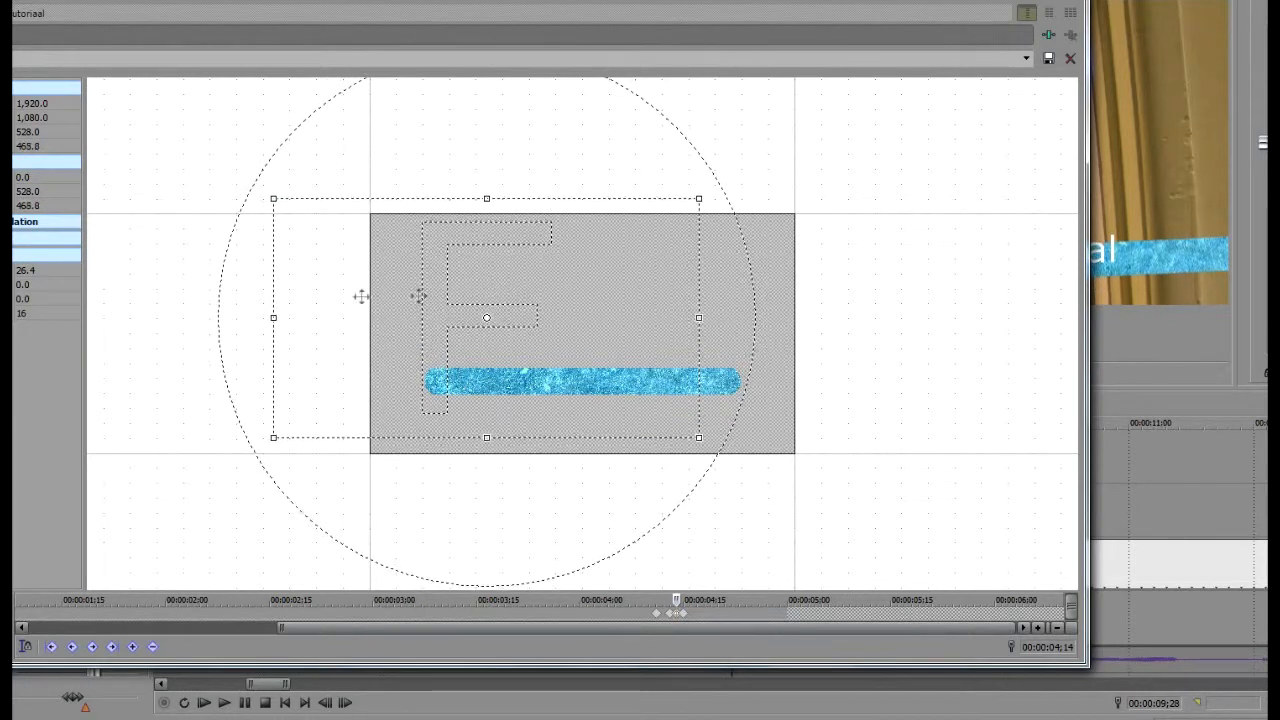
{"action": "left_click_drag", "start_coordinate": [257, 306], "coordinate": [247, 363]}
{"action": "left_click_drag", "start_coordinate": [491, 309], "coordinate": [473, 341]}
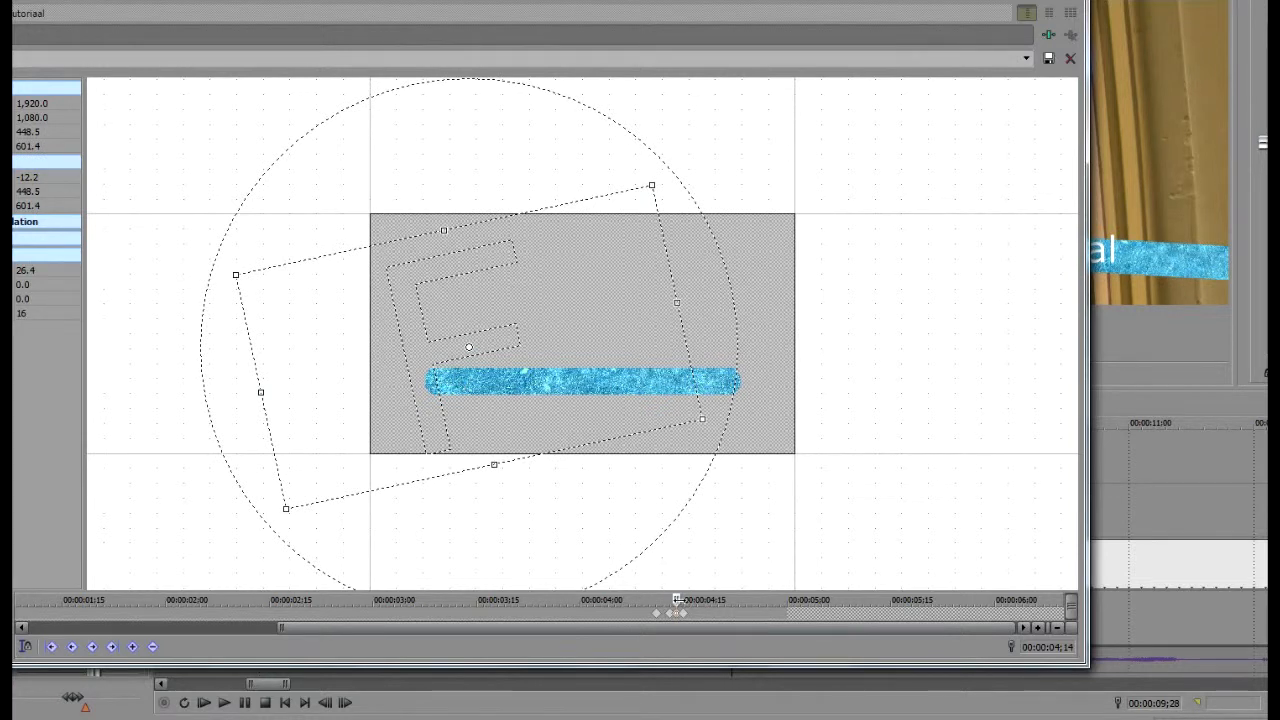
Center the crop frame of the bar's 00:00:04;15 keyframe at about 565.9, 59.7, and space the ending keyframes farther apart.
{"action": "left_click_drag", "start_coordinate": [678, 600], "coordinate": [683, 600]}
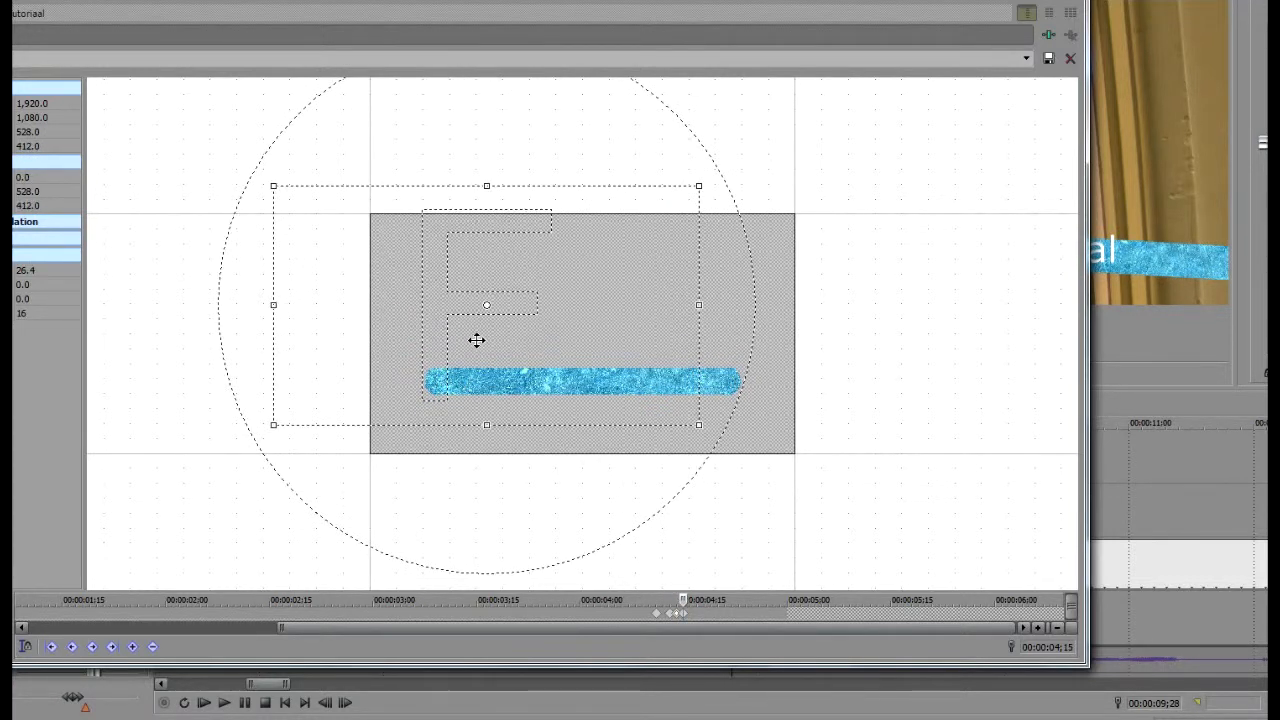
{"action": "left_click_drag", "start_coordinate": [486, 329], "coordinate": [497, 251]}
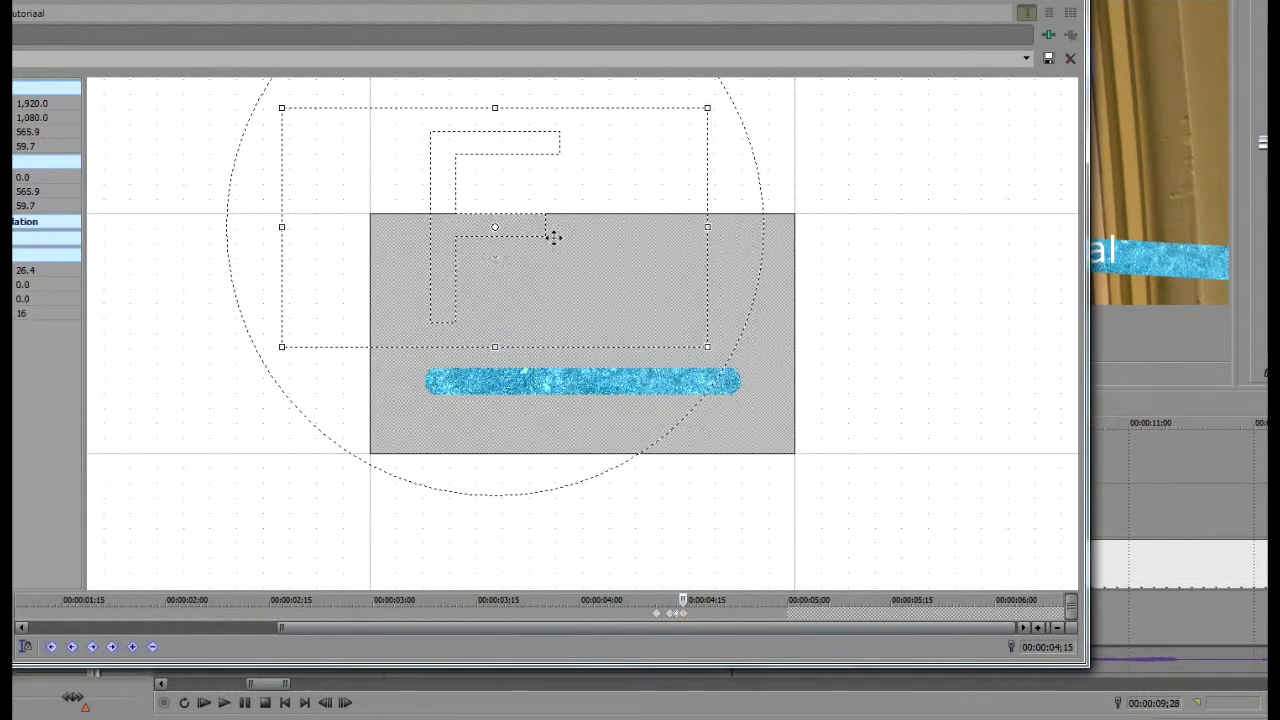
{"action": "mouse_move", "coordinate": [680, 600]}
{"action": "left_mouse_down"}
{"action": "mouse_move", "coordinate": [634, 600]}
{"action": "mouse_move", "coordinate": [676, 599]}
{"action": "left_mouse_up"}
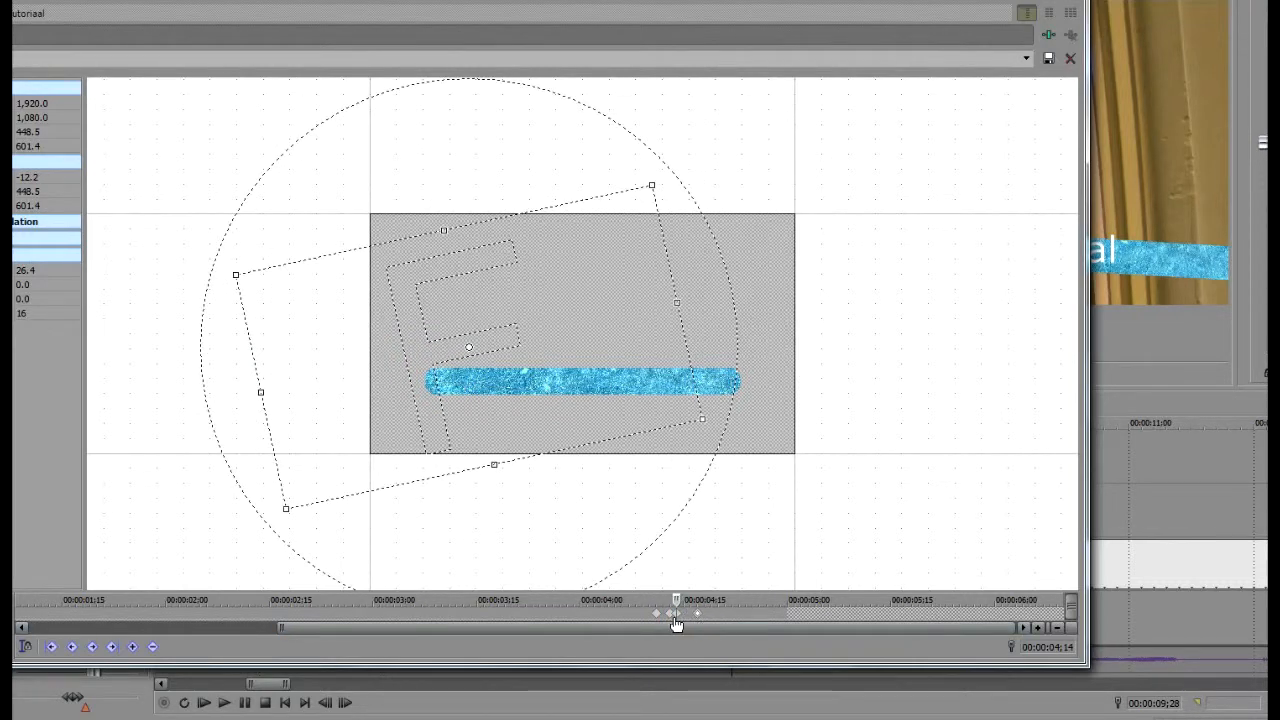
{"action": "mouse_move", "coordinate": [678, 616]}
{"action": "left_mouse_down"}
{"action": "mouse_move", "coordinate": [656, 616]}
{"action": "mouse_move", "coordinate": [690, 615]}
{"action": "left_mouse_up"}
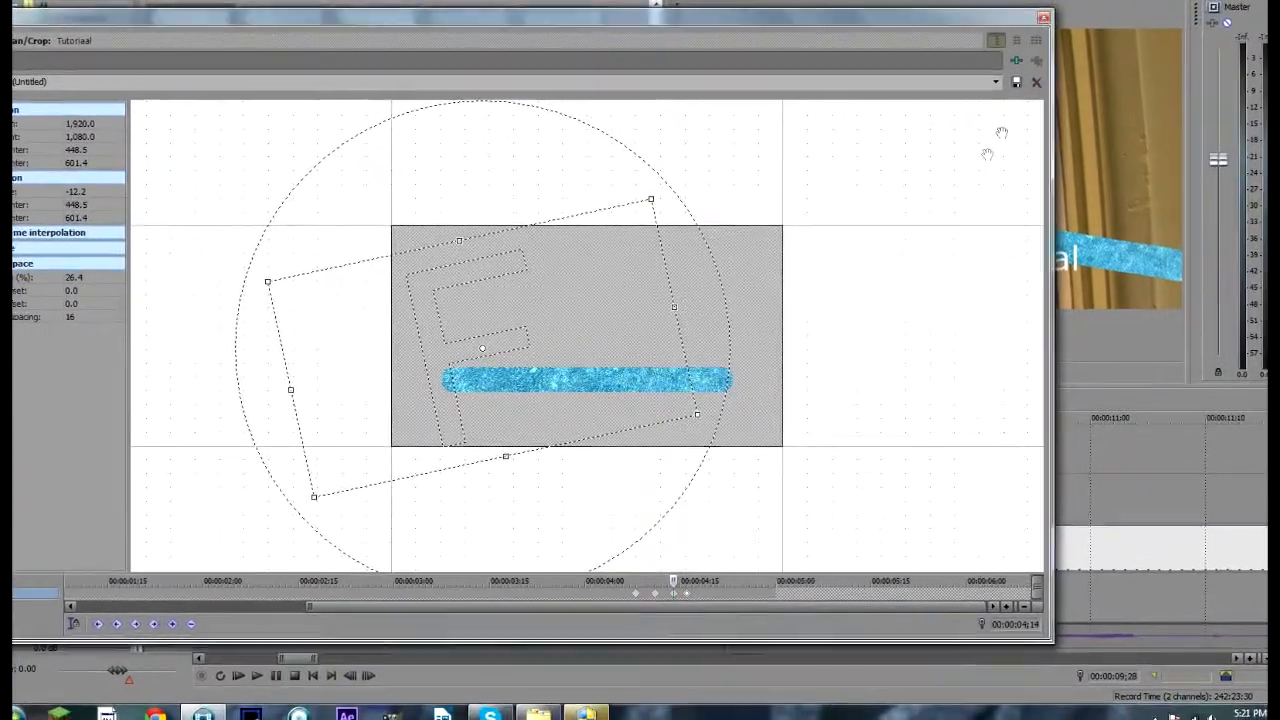
{"action": "left_click", "coordinate": [1043, 17]}
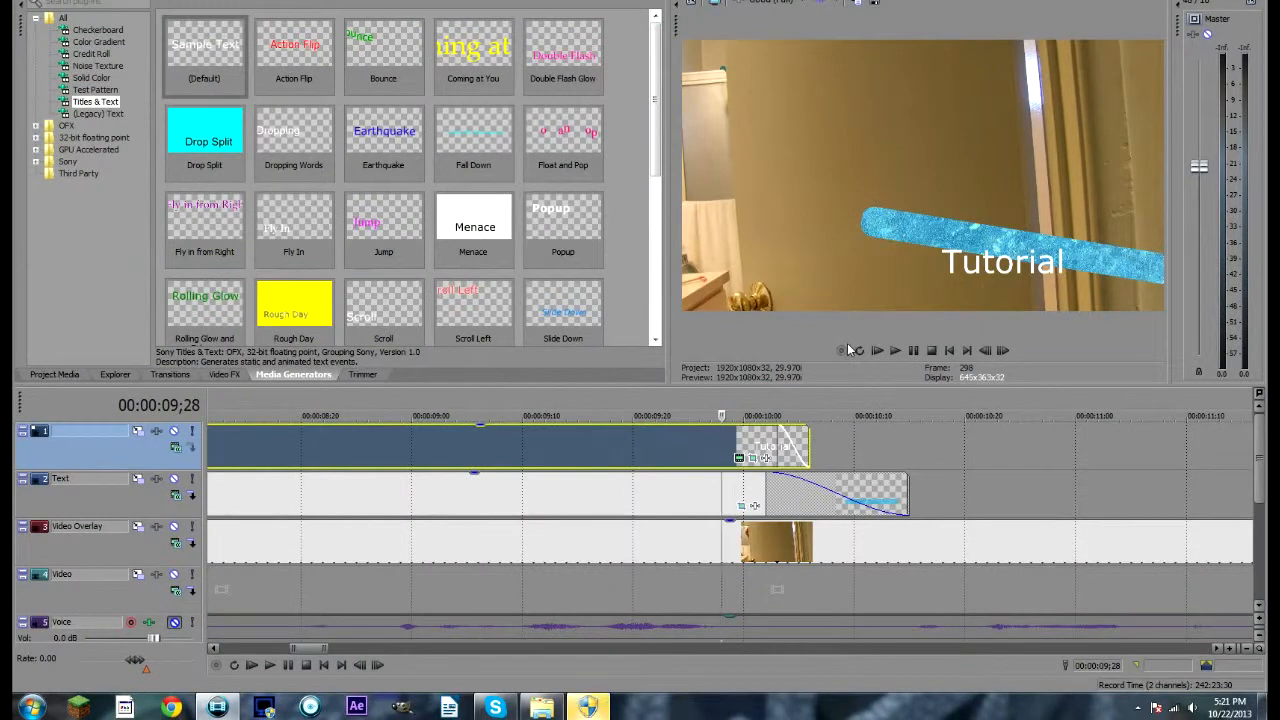
Preview the bar's ending animation and trim the end of the Tutorial title back by 13 frames.
{"action": "left_click", "coordinate": [641, 445]}
{"action": "left_click", "coordinate": [589, 448]}
{"action": "key", "text": "space"}
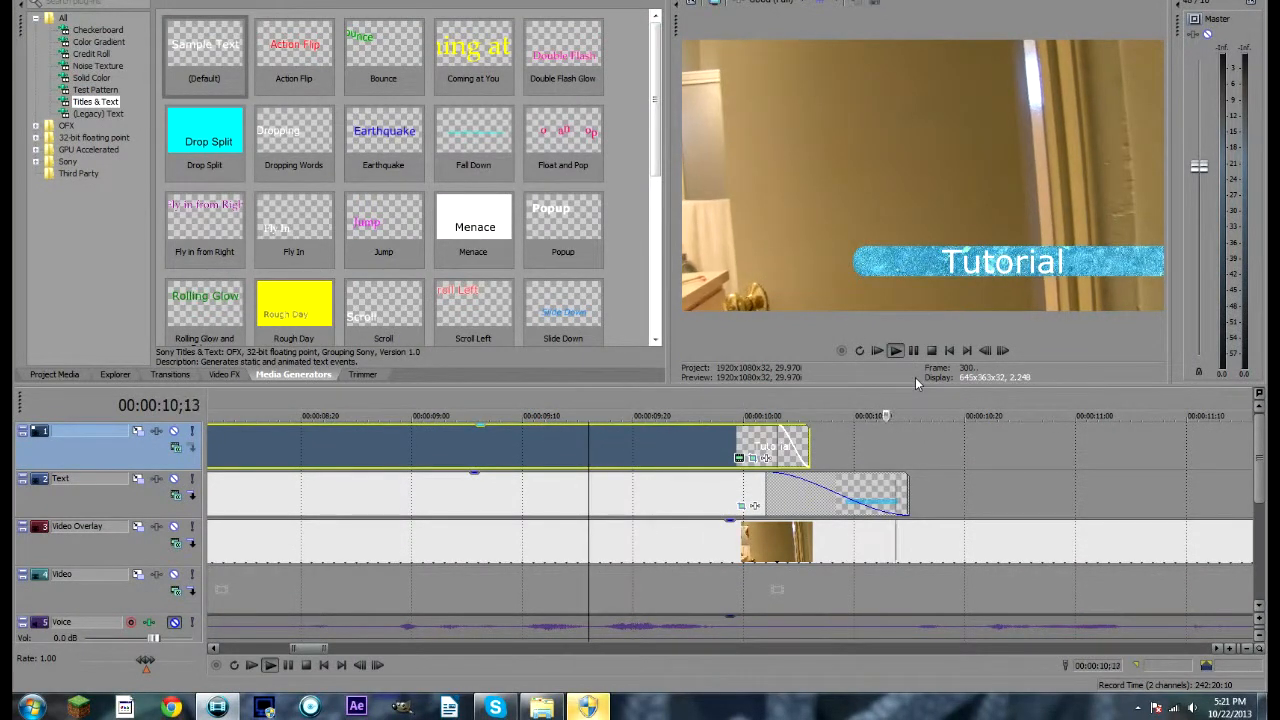
{"action": "key", "text": "space"}
{"action": "left_click_drag", "start_coordinate": [806, 445], "coordinate": [660, 447]}
{"action": "key", "text": "space"}
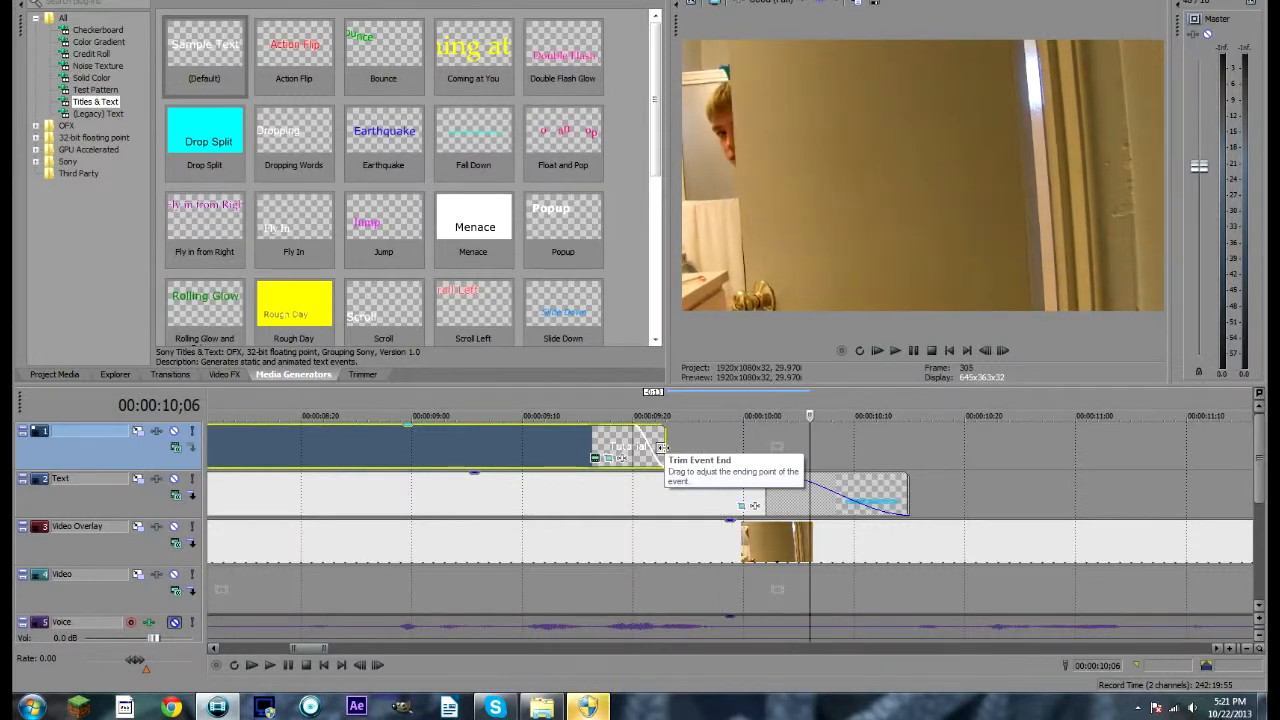
Examine the lower third's ending frame by frame to compare the Tutorial title's fade-out with the bar's motion.
{"action": "key", "text": "Left"}
{"action": "key", "text": "Left"}
{"action": "key", "text": "Left"}
{"action": "key", "text": "Left"}
{"action": "key", "text": "Left"}
{"action": "key", "text": "Left"}
{"action": "key", "text": "Left"}
{"action": "key", "text": "Left"}
{"action": "key", "text": "Left"}
{"action": "key", "text": "Left"}
{"action": "key", "text": "Left"}
{"action": "key", "text": "Left"}
{"action": "key", "text": "Left"}
{"action": "key", "text": "Left"}
{"action": "key", "text": "Left"}
{"action": "key", "text": "Left"}
{"action": "key", "text": "Left"}
{"action": "key", "text": "Left"}
{"action": "key", "text": "Left"}
{"action": "key", "text": "Left"}
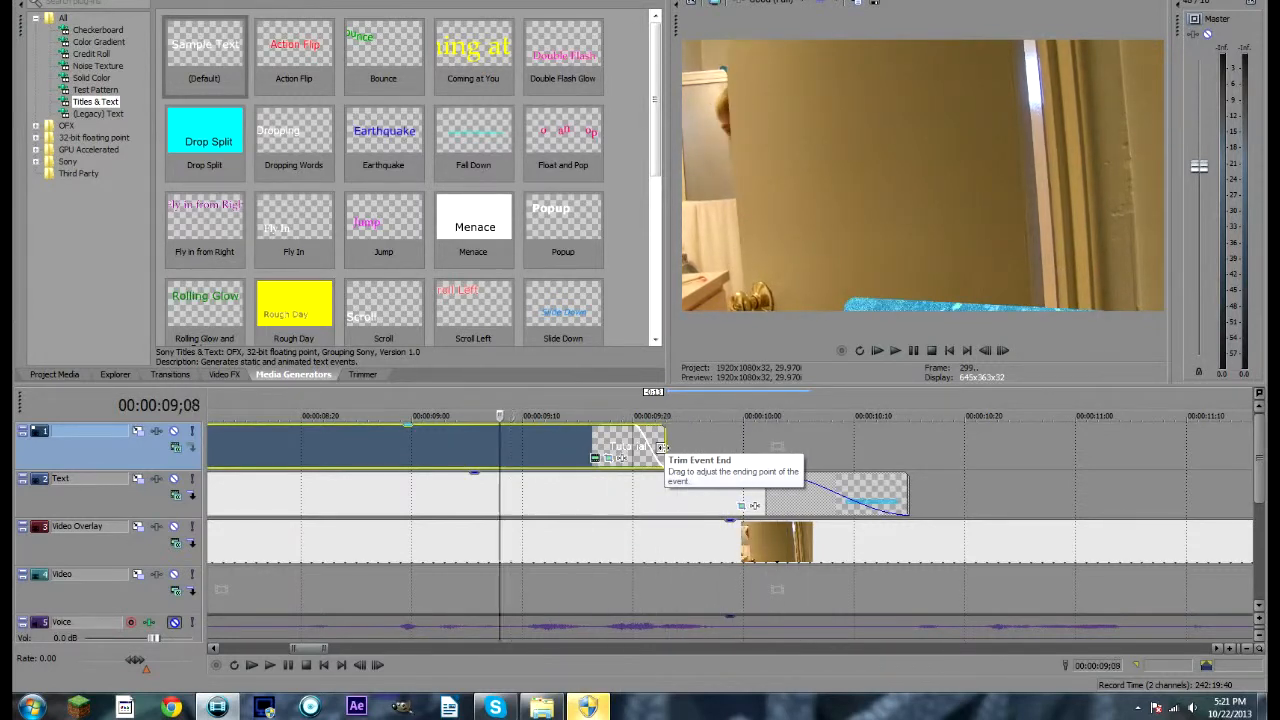
{"action": "key", "text": "Right"}
{"action": "key", "text": "Right"}
{"action": "key", "text": "Right"}
{"action": "key", "text": "Right"}
{"action": "key", "text": "Right"}
{"action": "key", "text": "Right"}
{"action": "key", "text": "Right"}
{"action": "key", "text": "Right"}
{"action": "key", "text": "Right"}
{"action": "key", "text": "Right"}
{"action": "key", "text": "Right"}
{"action": "key", "text": "Right"}
{"action": "key", "text": "Right"}
{"action": "key", "text": "Right"}
{"action": "key", "text": "Right"}
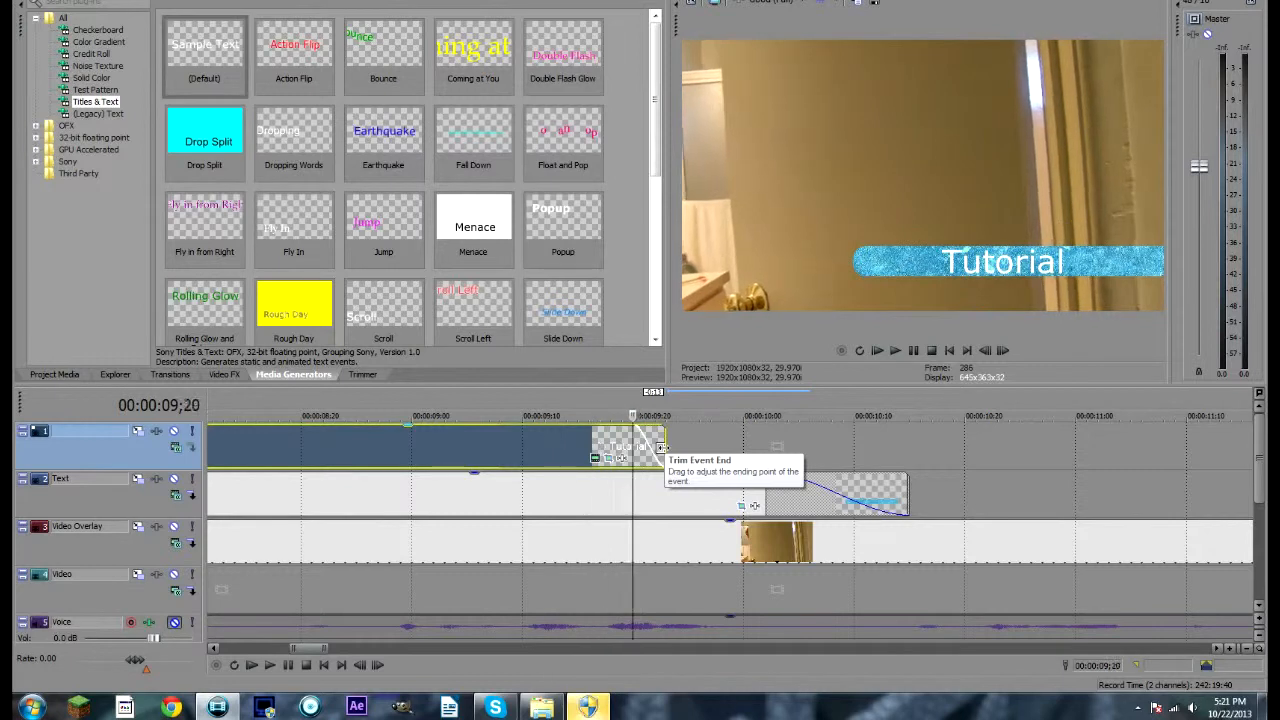
Try extending the end of the Tutorial title by 4 frames and check its fade against the tilting bar.
{"action": "left_click_drag", "start_coordinate": [662, 447], "coordinate": [709, 446]}
{"action": "key", "text": "Left"}
{"action": "key", "text": "Left"}
{"action": "key", "text": "Left"}
{"action": "key", "text": "Left"}
{"action": "key", "text": "Left"}
{"action": "key", "text": "Left"}
{"action": "key", "text": "Left"}
{"action": "key", "text": "Left"}
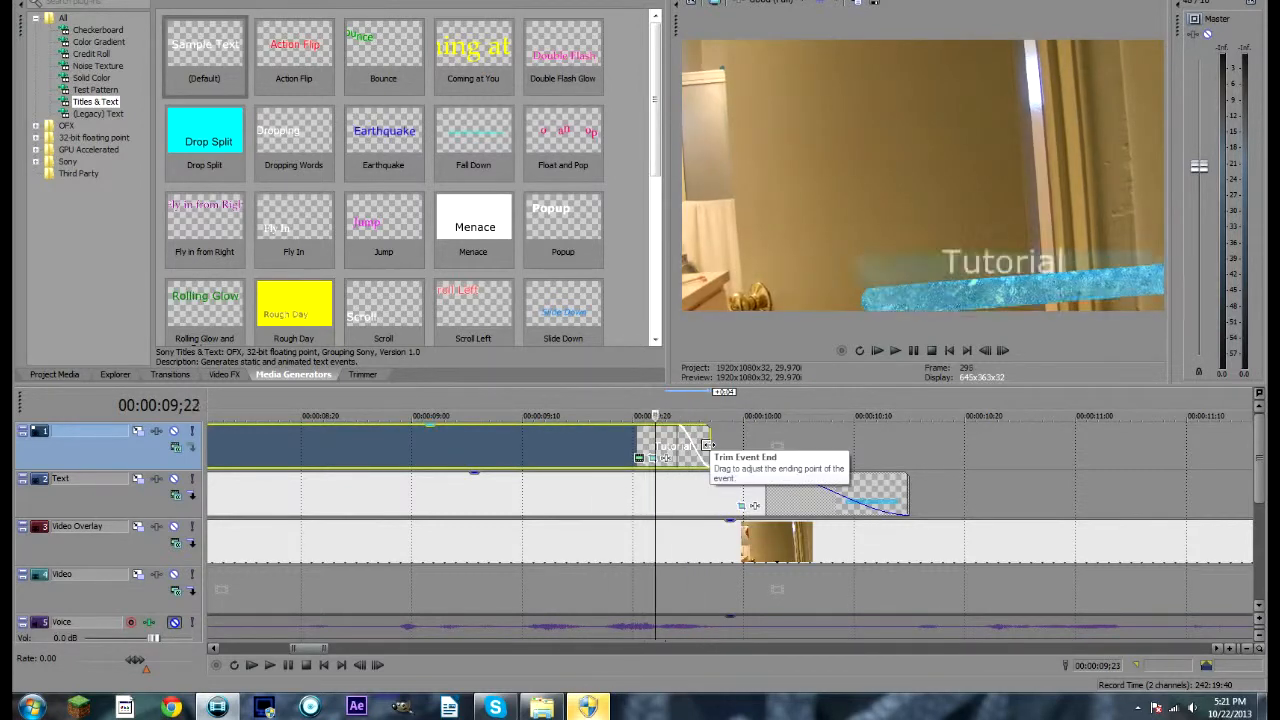
Trim the end of the Tutorial title back to 00:00:09;24.
{"action": "key", "text": "Right"}
{"action": "key", "text": "Right"}
{"action": "key", "text": "Right"}
{"action": "key", "text": "Right"}
{"action": "key", "text": "Right"}
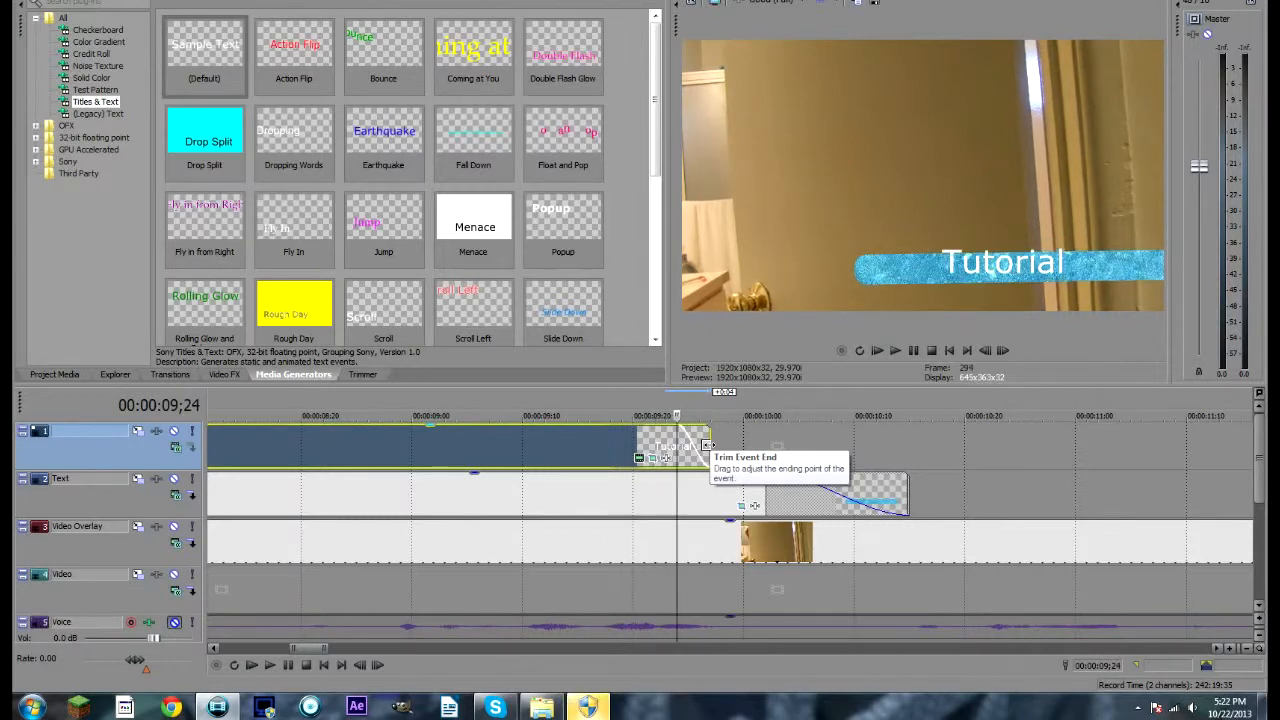
{"action": "left_click_drag", "start_coordinate": [707, 445], "coordinate": [677, 444]}
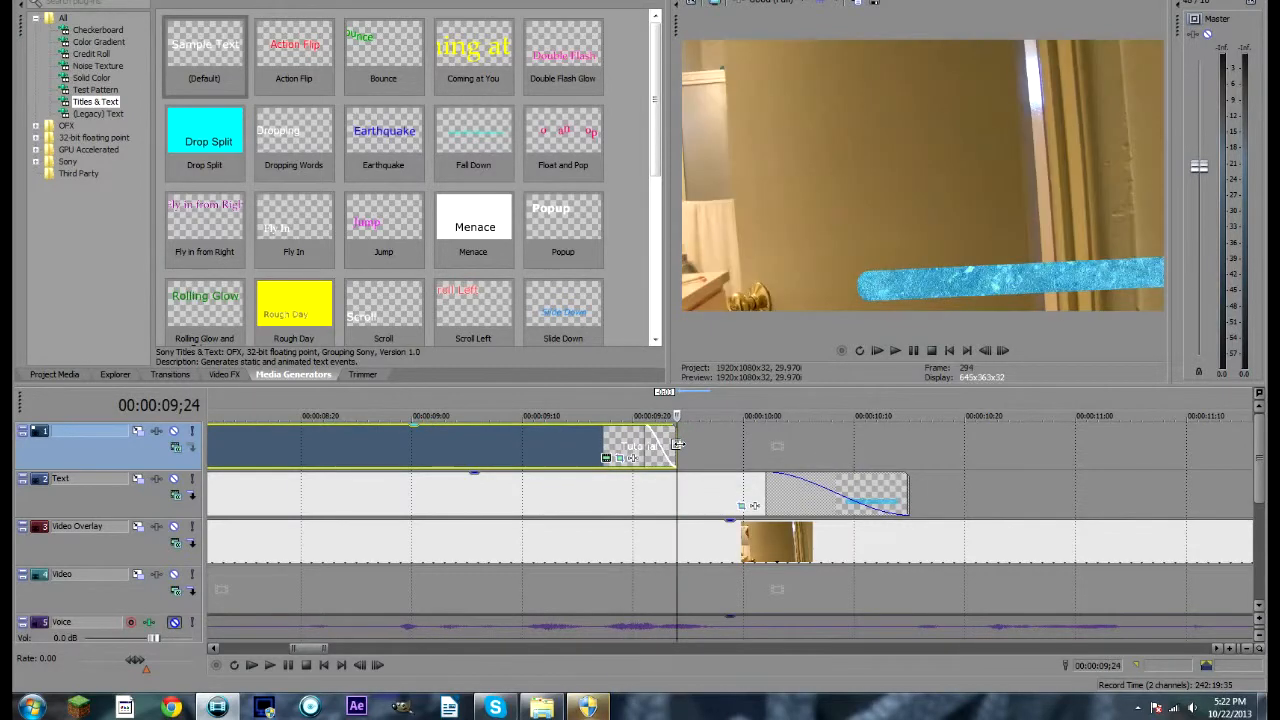
Review the ending frame by frame through 00:00:10;16 to check the title's fade-out and the bar's exit.
{"action": "key", "text": "Left"}
{"action": "key", "text": "Left"}
{"action": "key", "text": "Left"}
{"action": "key", "text": "Left"}
{"action": "key", "text": "Left"}
{"action": "key", "text": "Right"}
{"action": "key", "text": "Right"}
{"action": "key", "text": "Right"}
{"action": "key", "text": "Right"}
{"action": "key", "text": "Right"}
{"action": "key", "text": "Right"}
{"action": "key", "text": "Right"}
{"action": "key", "text": "Right"}
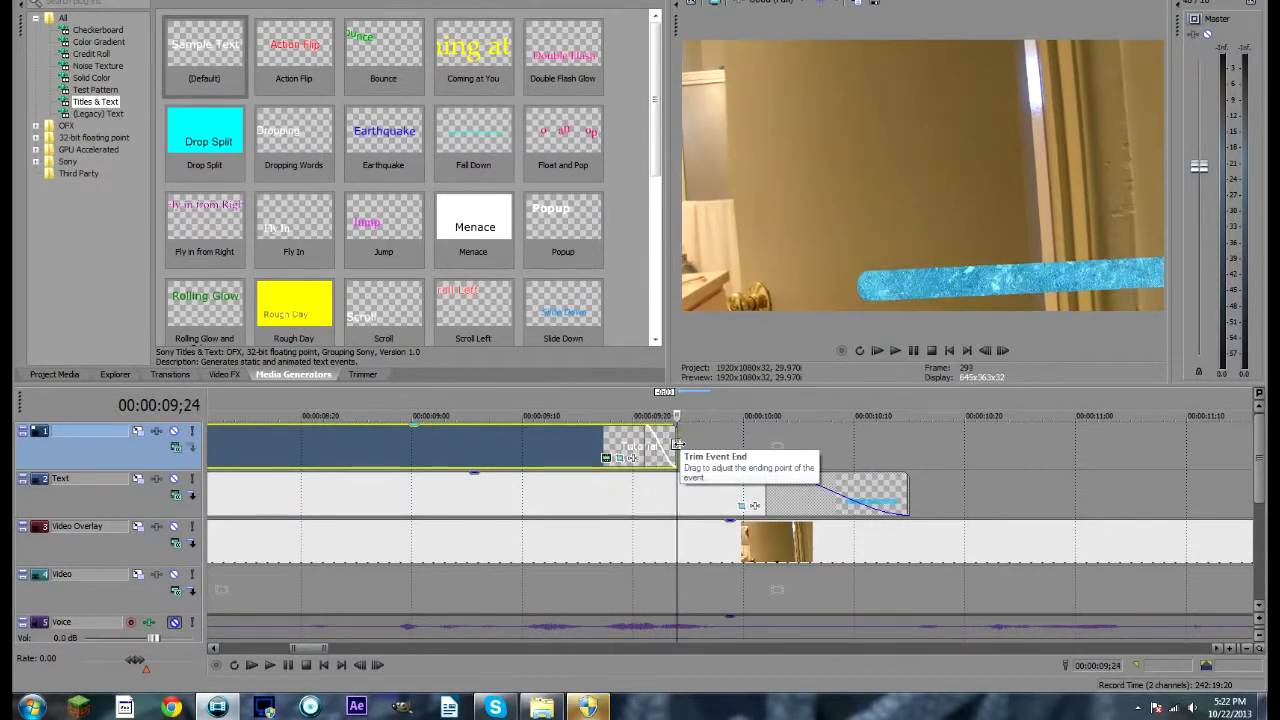
{"action": "key", "text": "Right"}
{"action": "key", "text": "Right"}
{"action": "key", "text": "Right"}
{"action": "key", "text": "Right"}
{"action": "key", "text": "Right"}
{"action": "key", "text": "Right"}
{"action": "key", "text": "Right"}
{"action": "key", "text": "Right"}
{"action": "key", "text": "Right"}
{"action": "key", "text": "Right"}
{"action": "key", "text": "Right"}
{"action": "key", "text": "Right"}
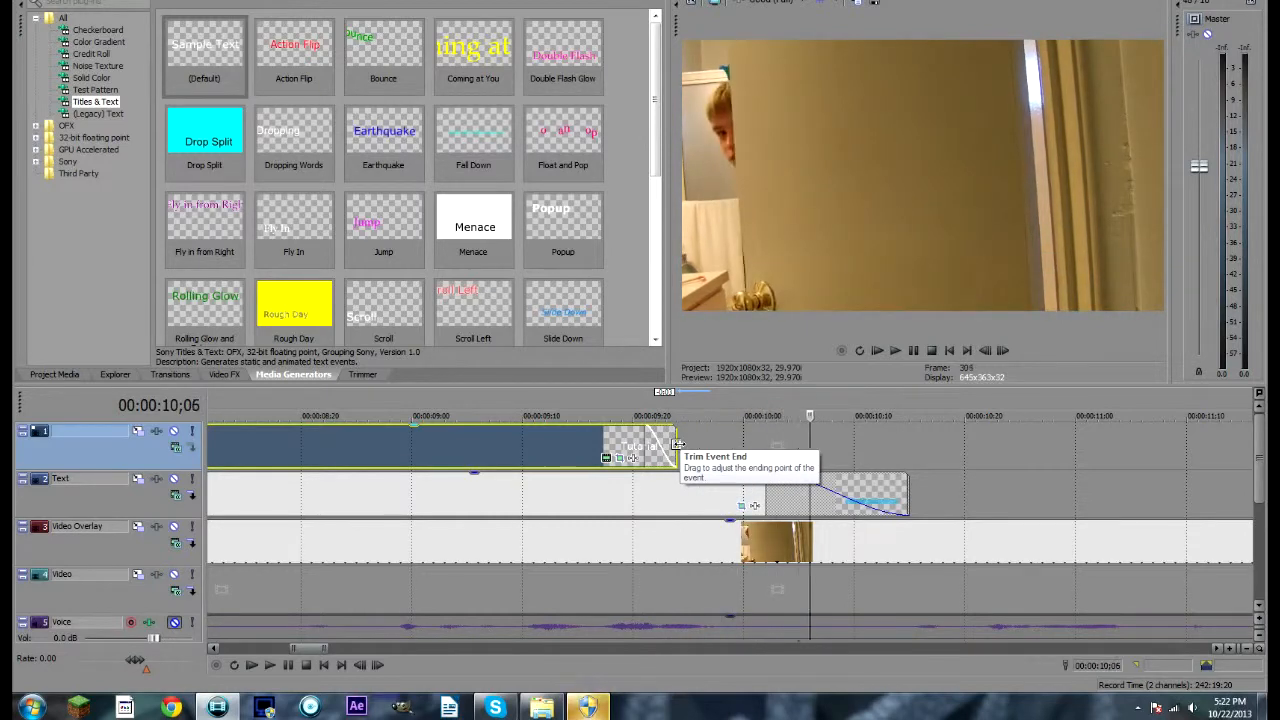
{"action": "key", "text": "Right"}
{"action": "key", "text": "Right"}
{"action": "key", "text": "Right"}
{"action": "key", "text": "Right"}
{"action": "key", "text": "Right"}
{"action": "key", "text": "Right"}
{"action": "key", "text": "Right"}
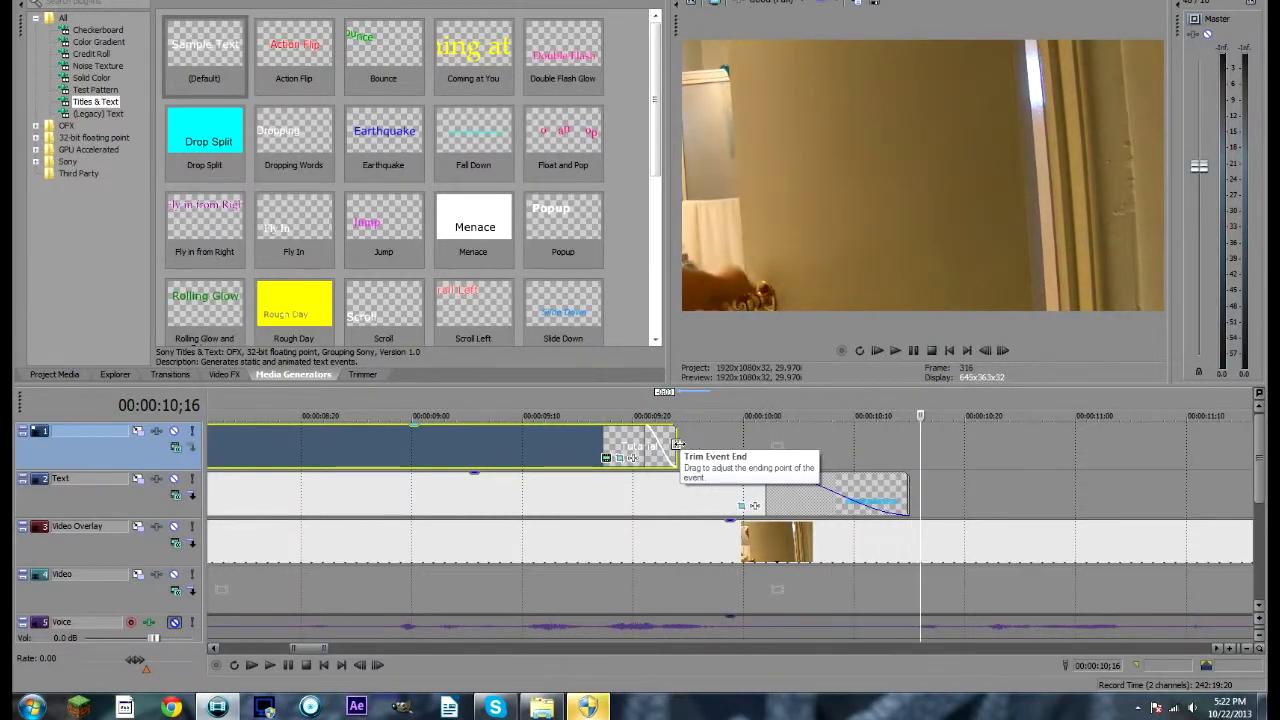
{"action": "scroll", "coordinate": [677, 444], "scroll_direction": "down", "scroll_amount": 3}
{"action": "scroll", "coordinate": [845, 487], "scroll_direction": "down", "scroll_amount": 5}
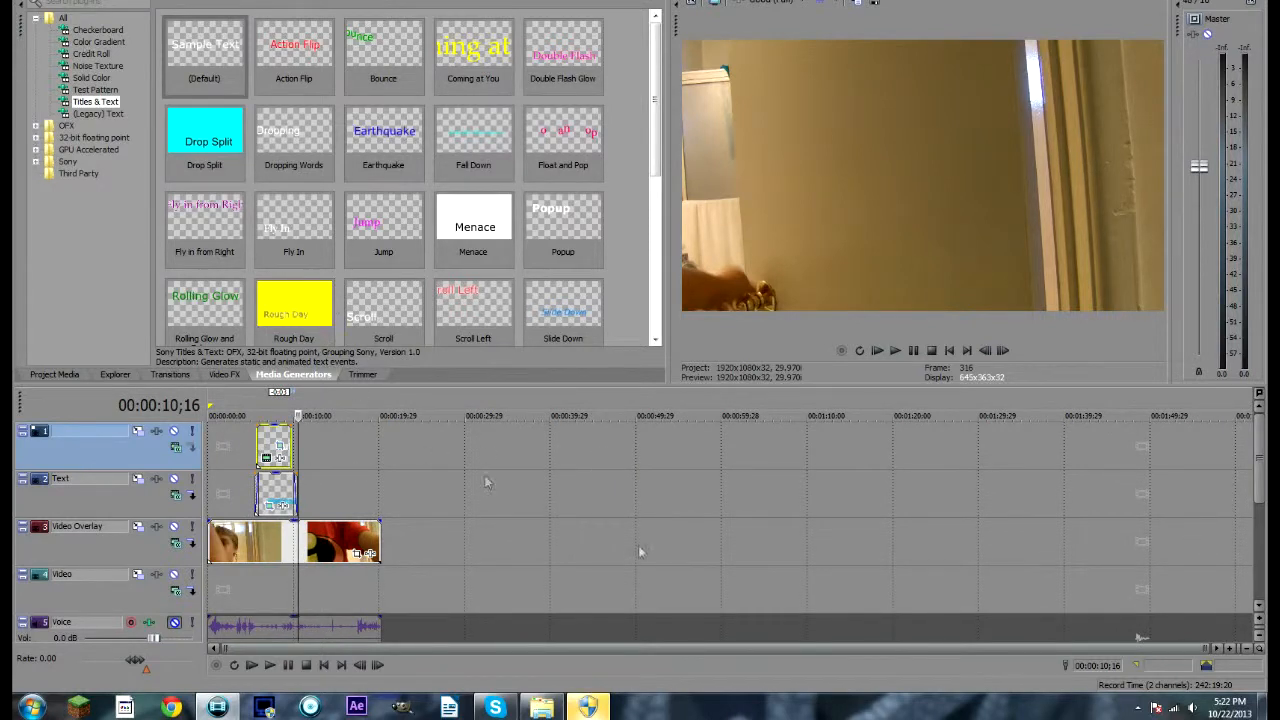
{"action": "left_click", "coordinate": [588, 705]}
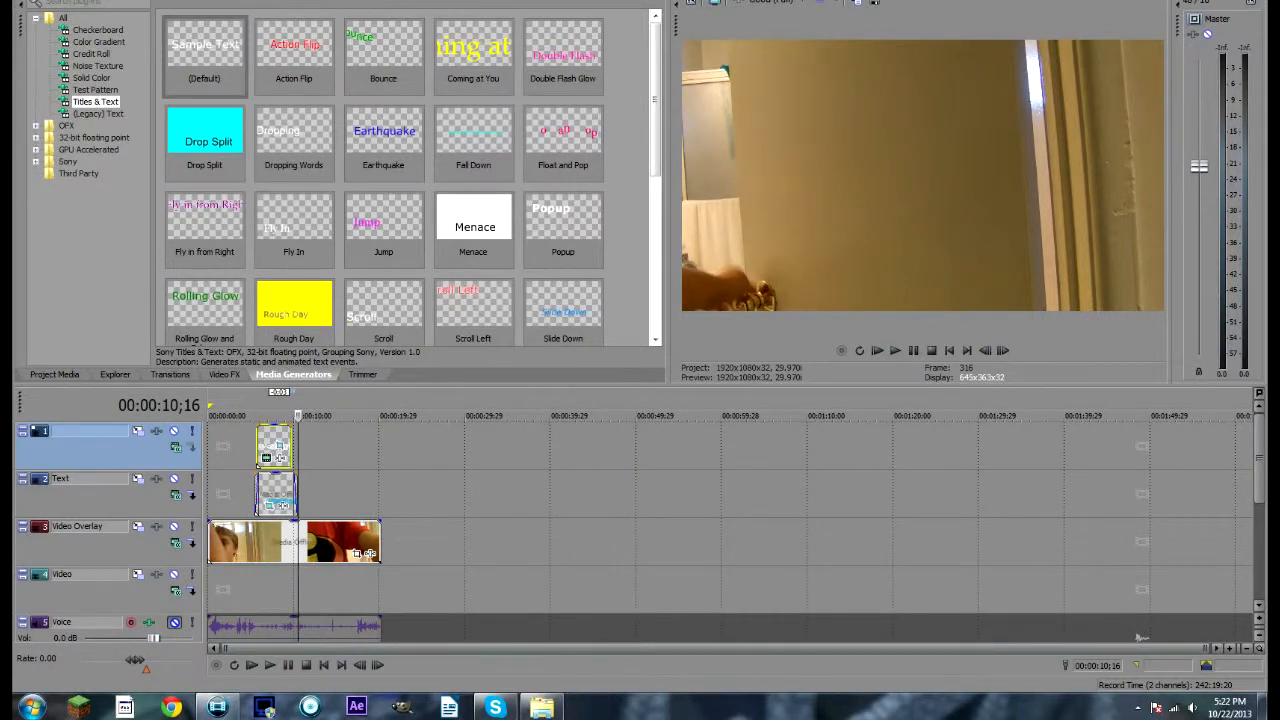
{"action": "left_click", "coordinate": [1131, 654]}
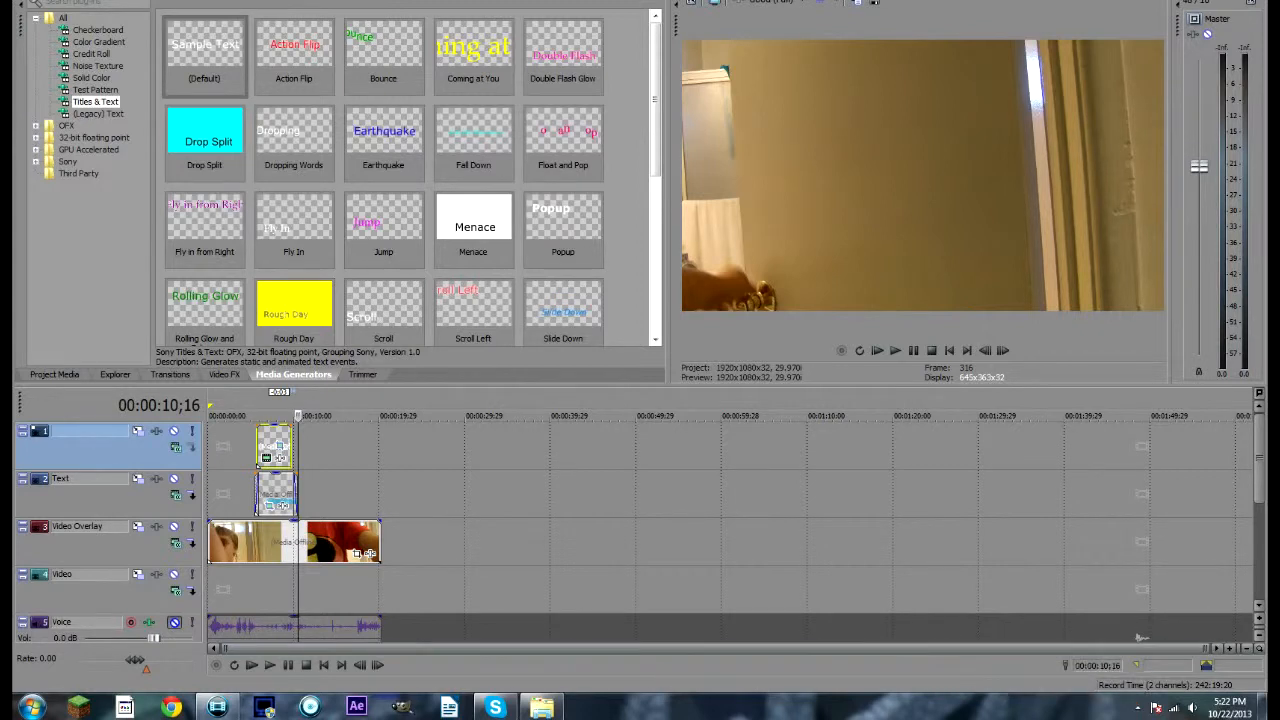